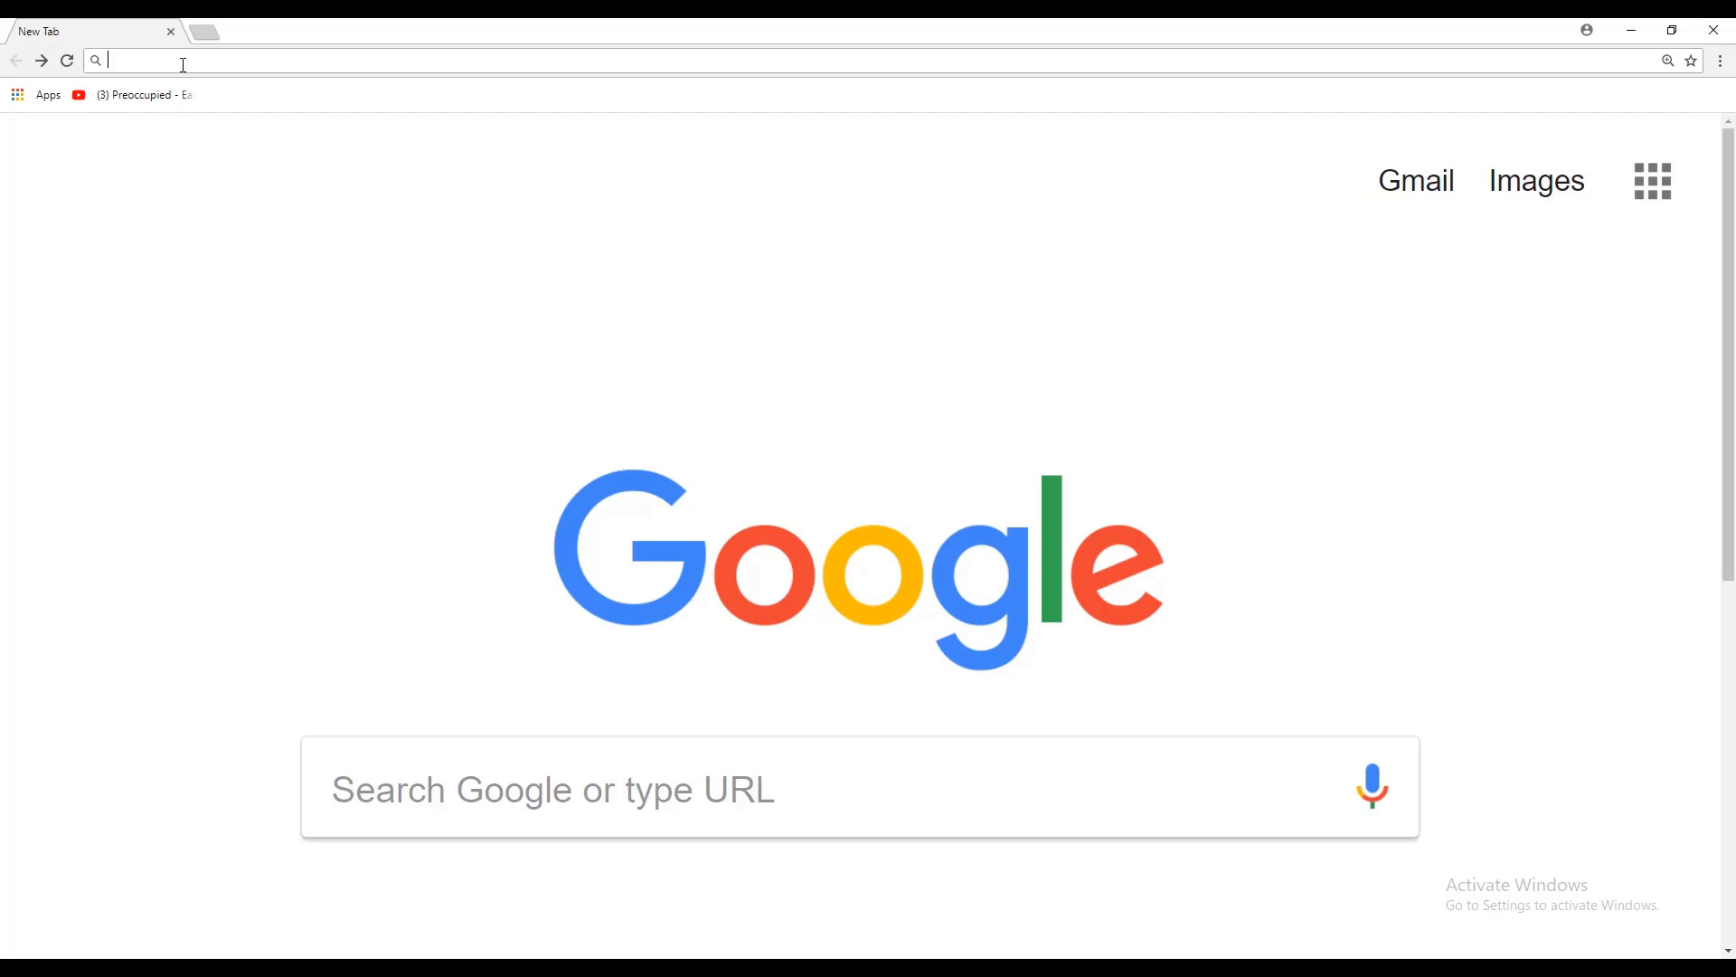
Step: Go to autodesk.com's Free Software for Students page, choose Maya, and start creating an account
{"action": "type", "text": "autod"}
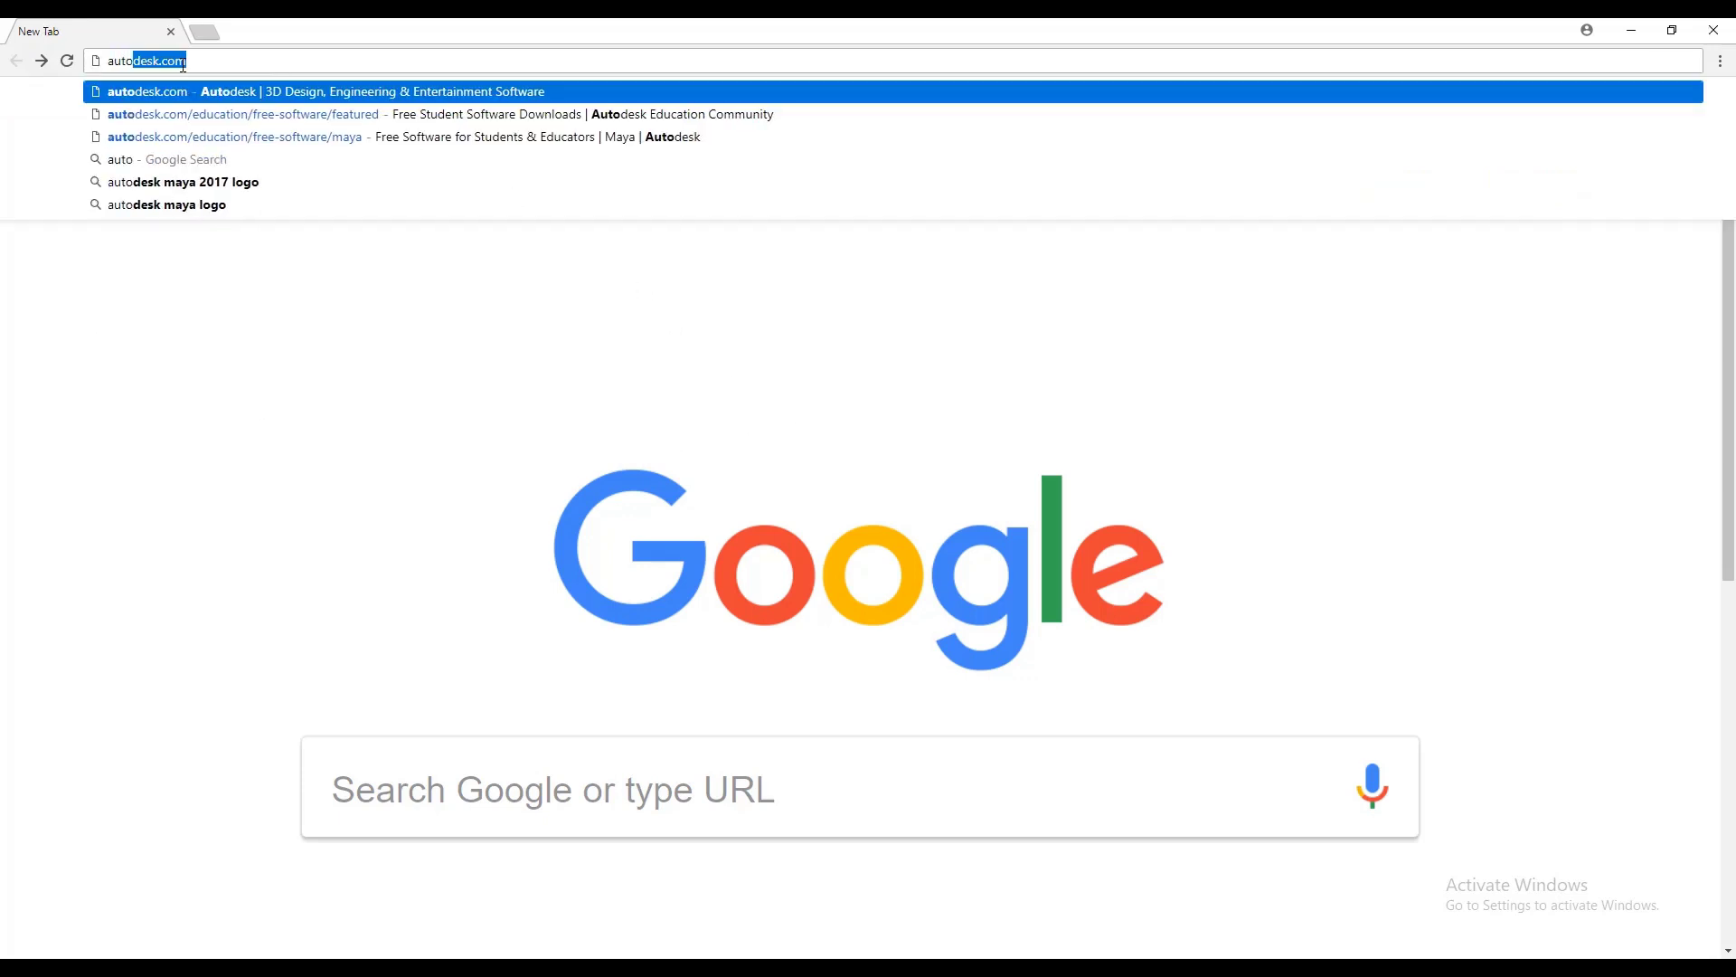
{"action": "type", "text": "esk"}
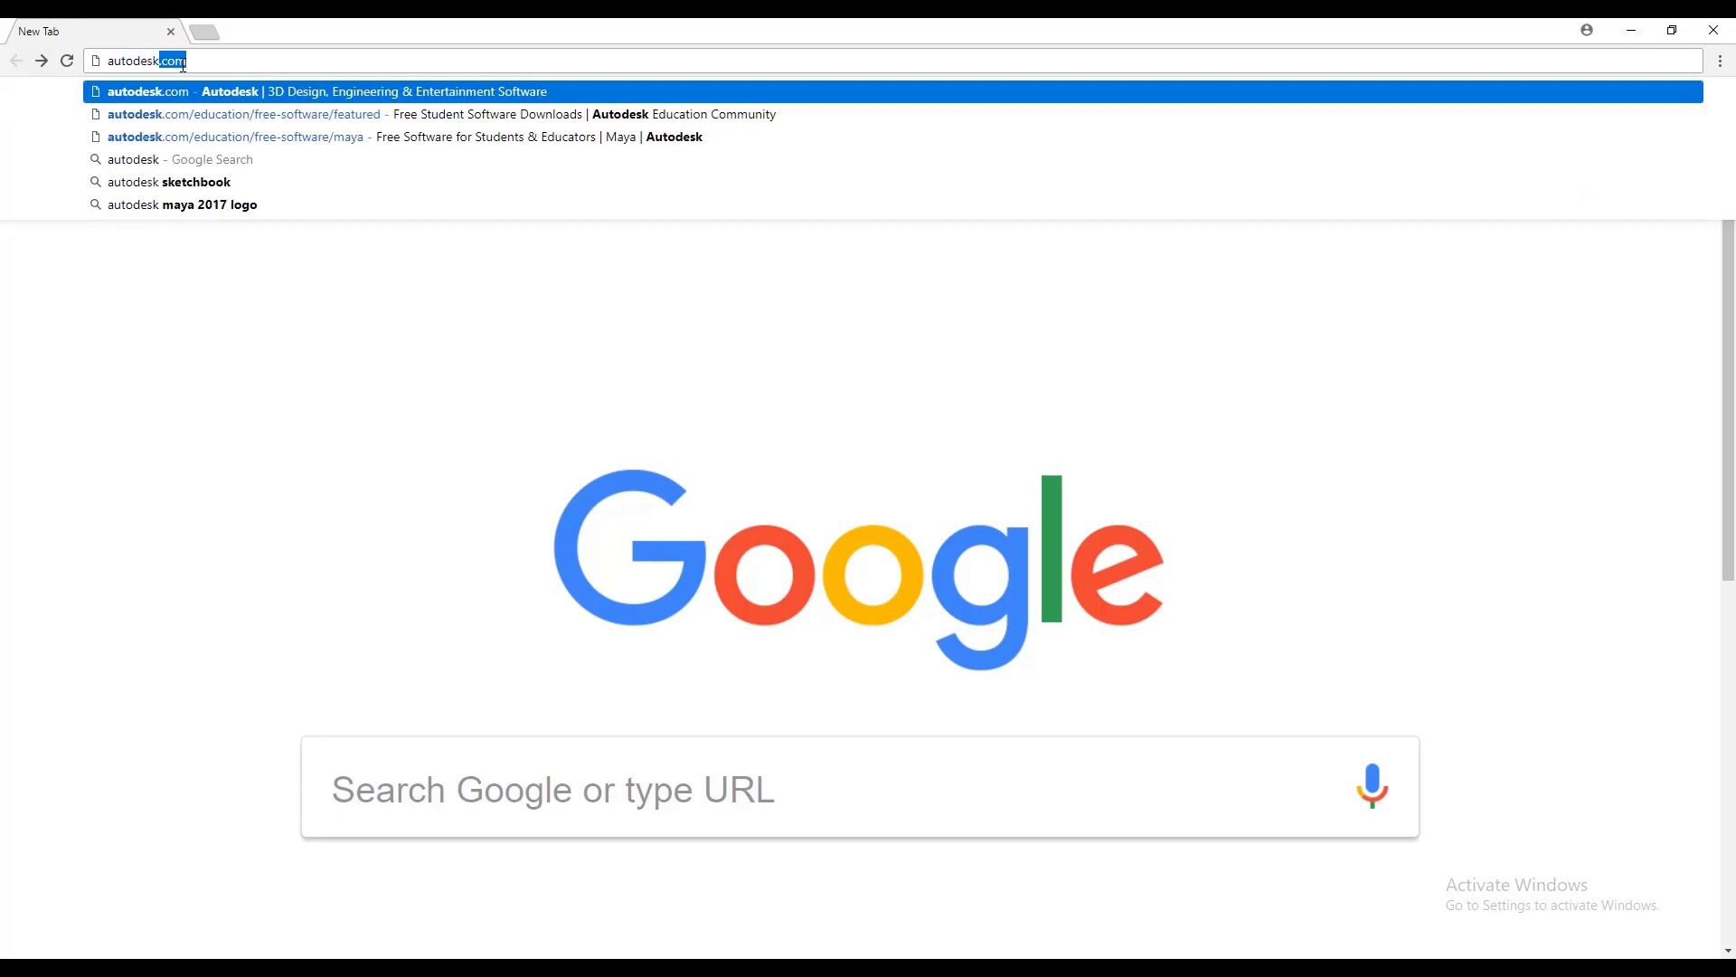
{"action": "key", "text": "Return"}
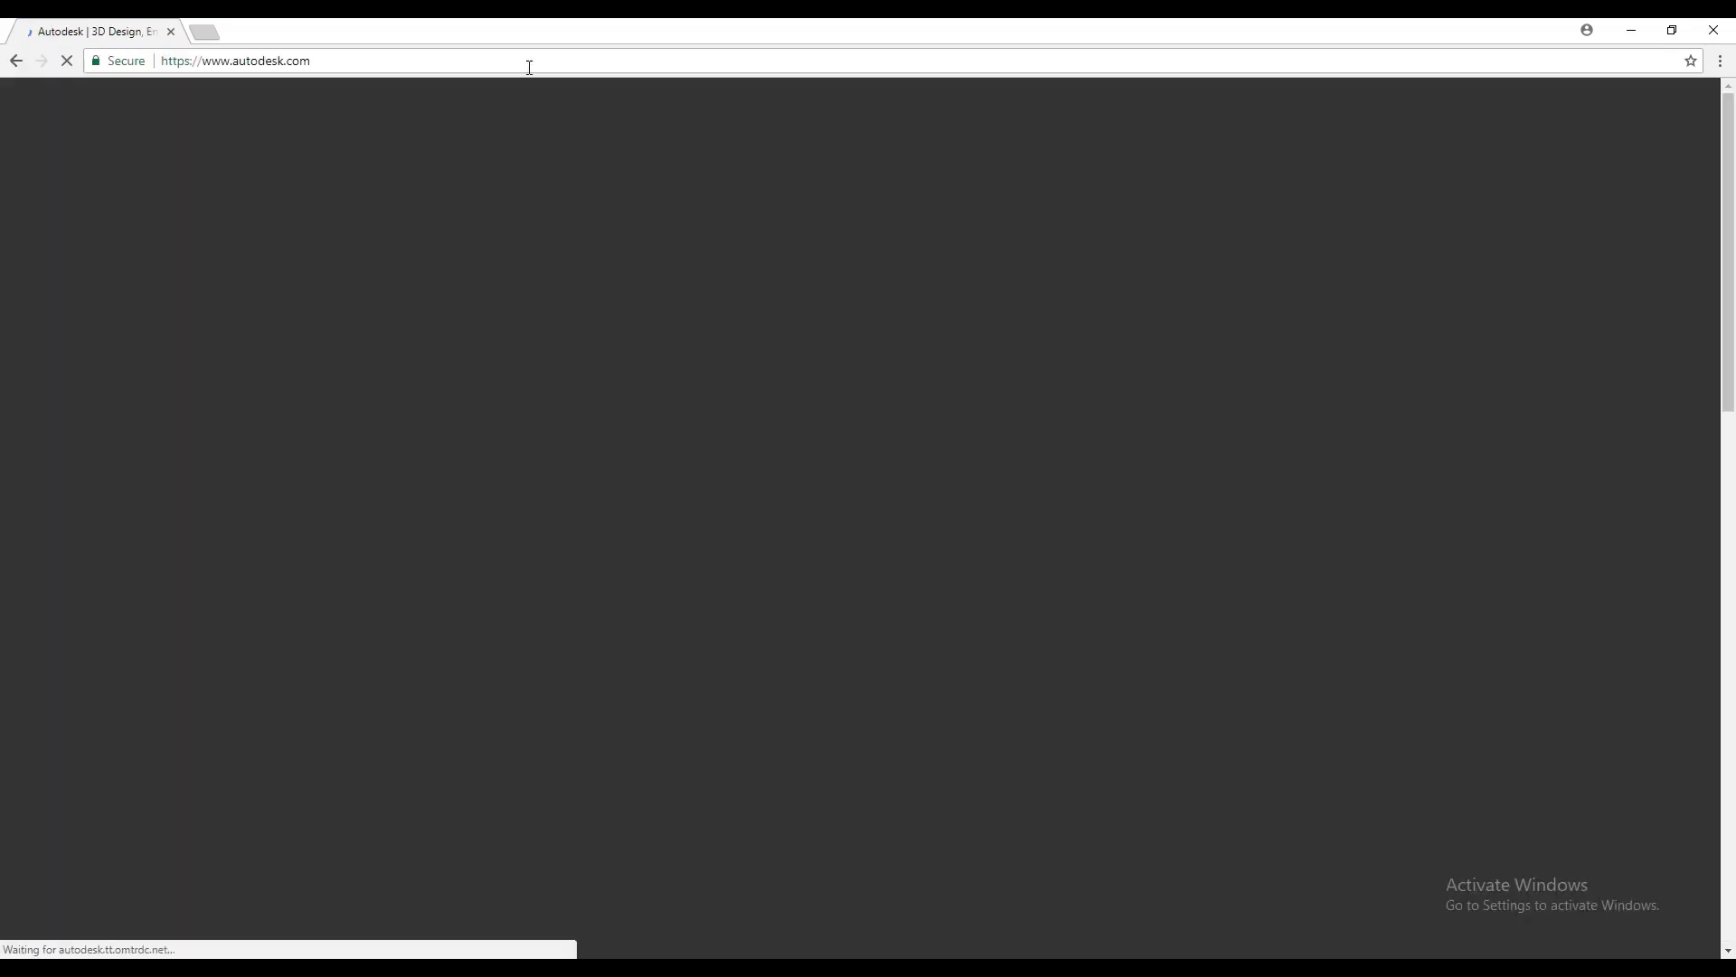
{"action": "scroll", "coordinate": [1506, 383], "scroll_direction": "down", "scroll_amount": 10}
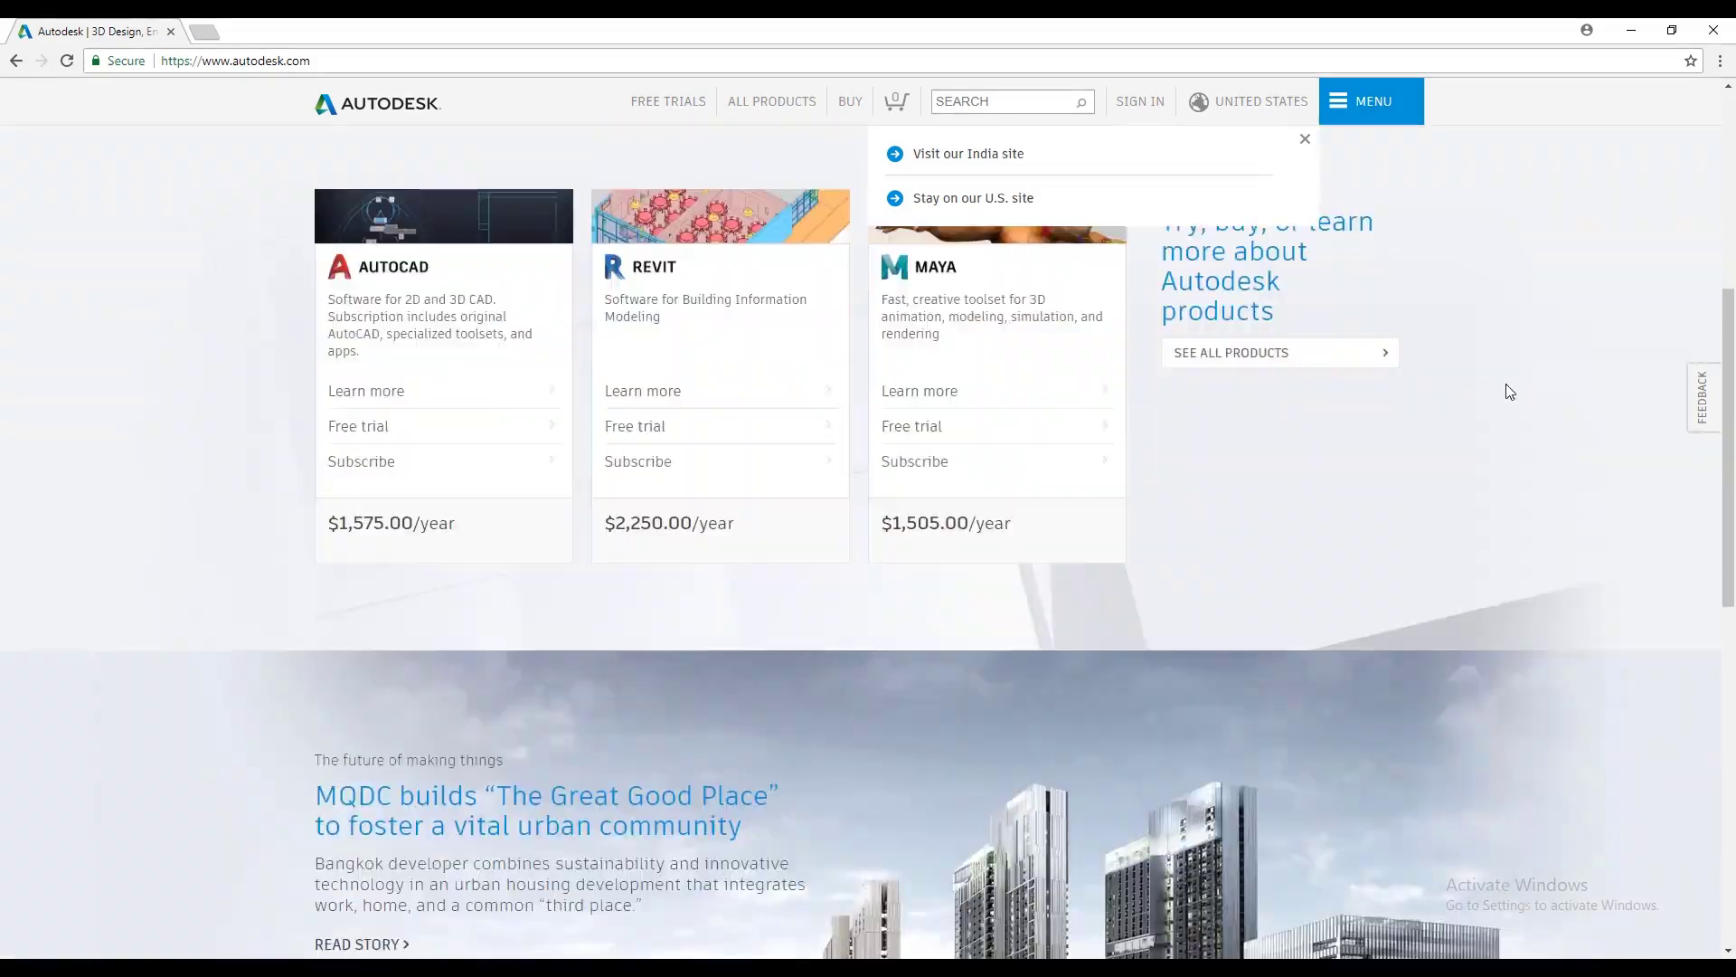
{"action": "scroll", "coordinate": [1485, 398], "scroll_direction": "down", "scroll_amount": 10}
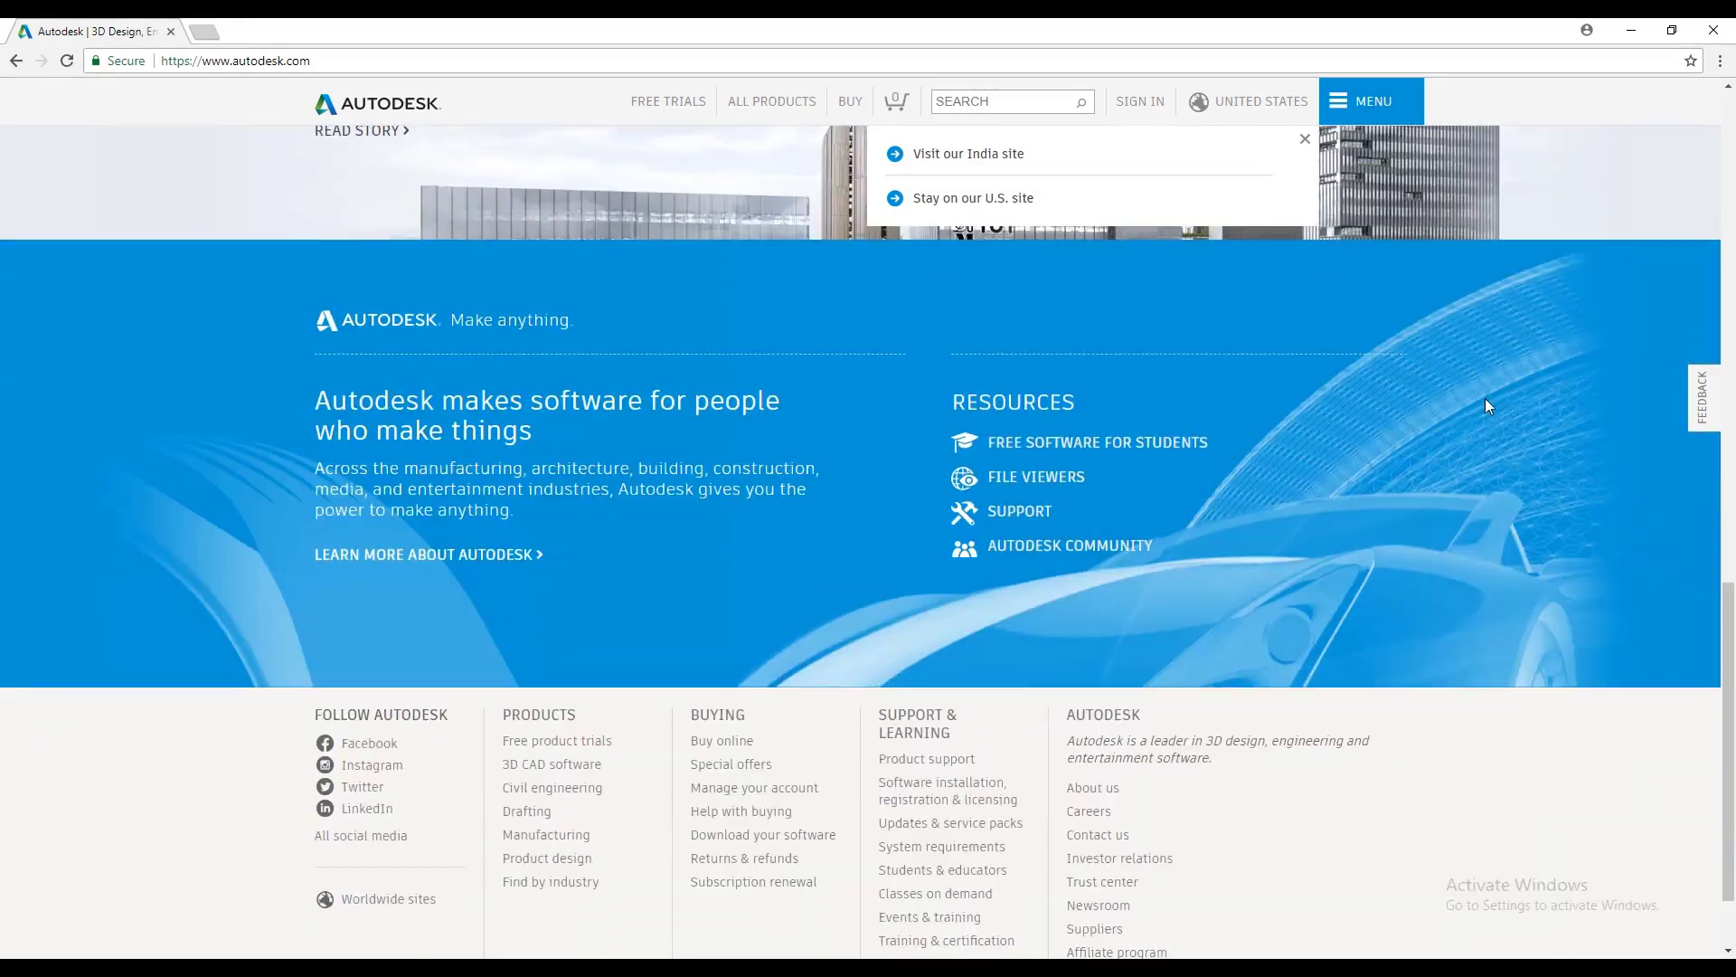
{"action": "left_click", "coordinate": [1010, 449]}
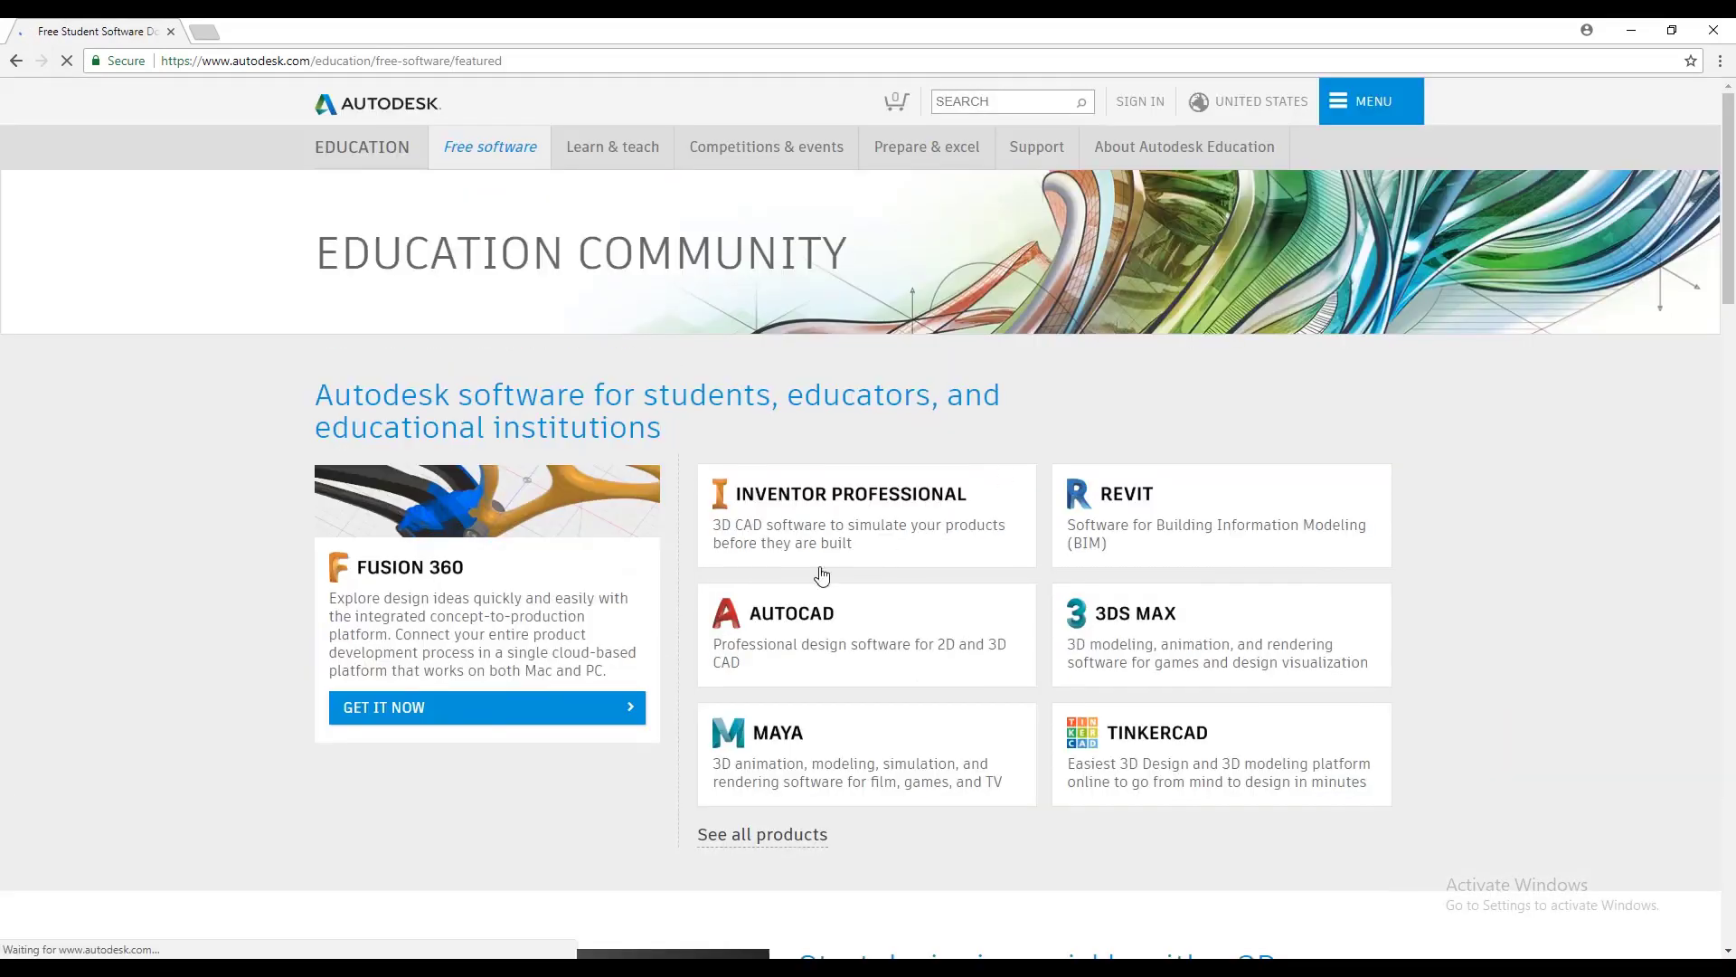
{"action": "left_click", "coordinate": [776, 755]}
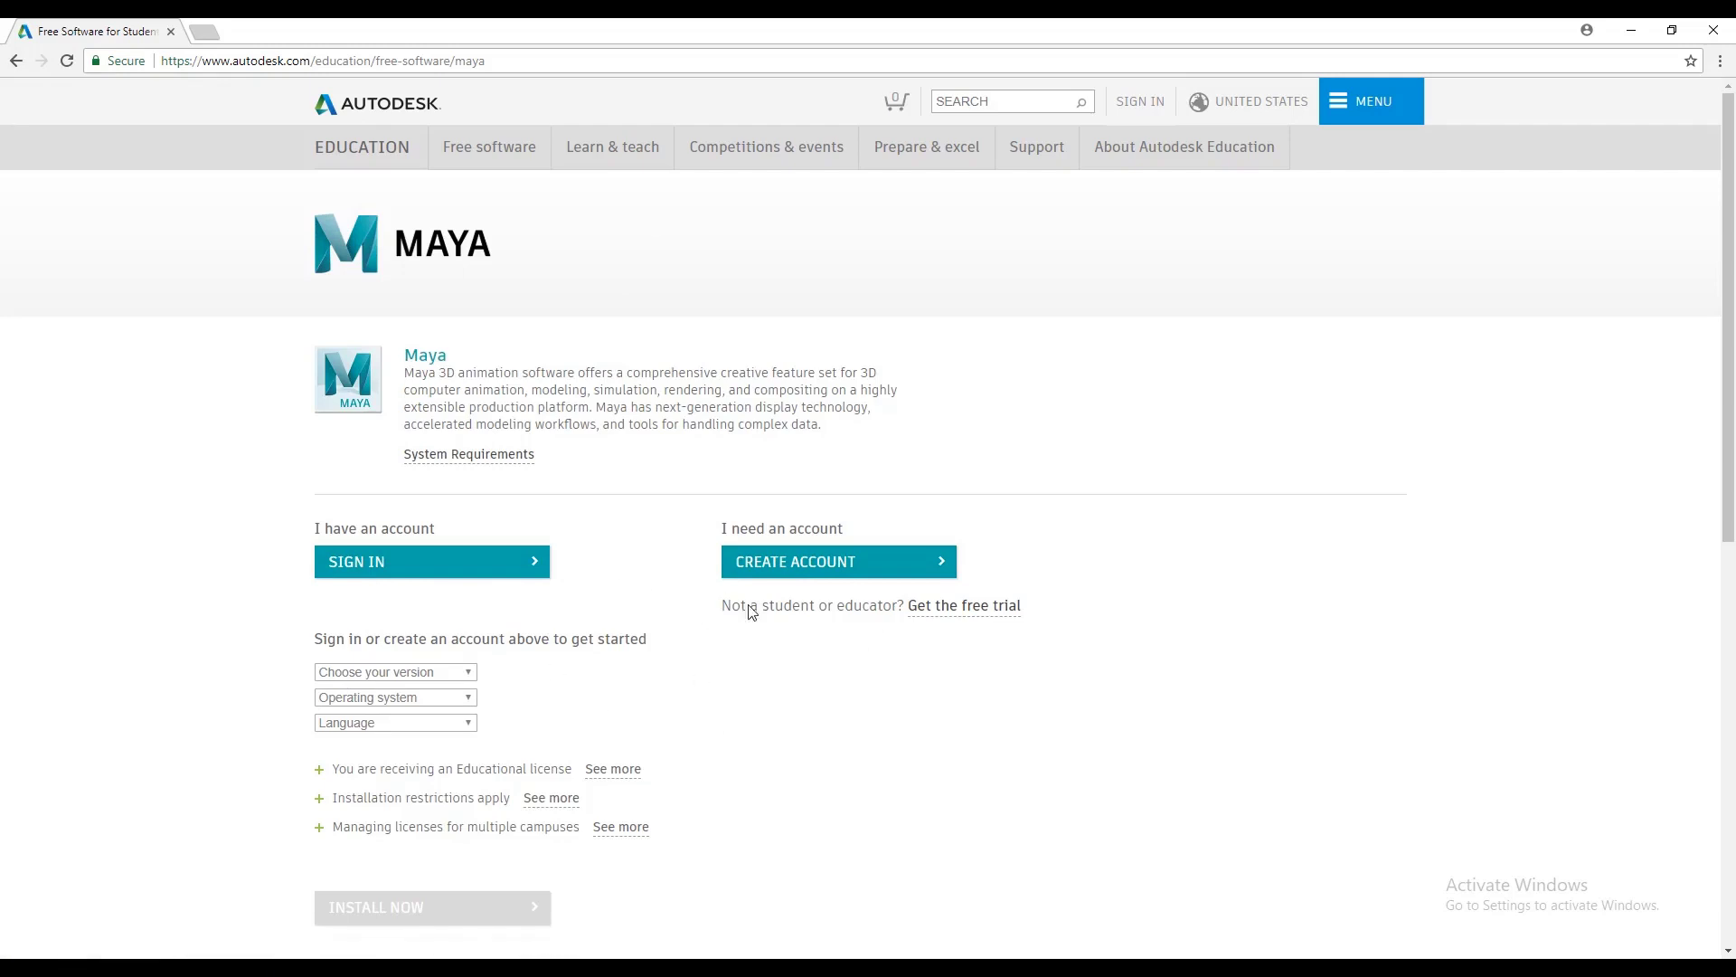
{"action": "left_click", "coordinate": [796, 562]}
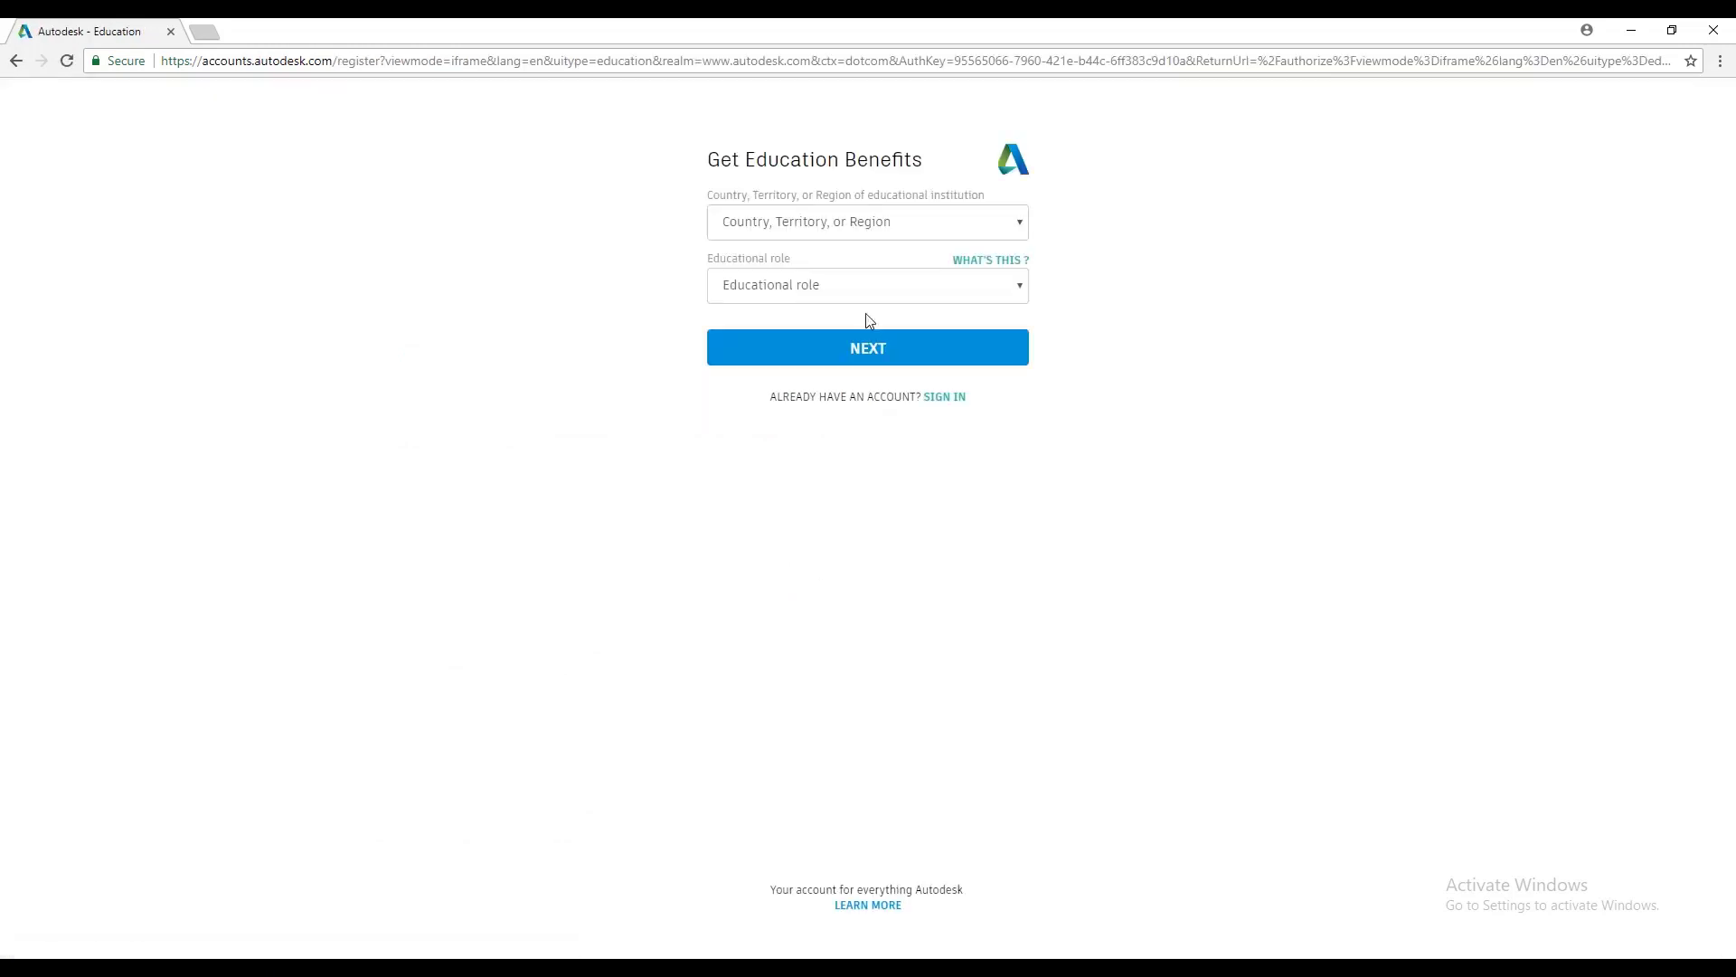
Step: Set the country to Bangladesh and the educational role to Student
{"action": "left_click", "coordinate": [848, 232]}
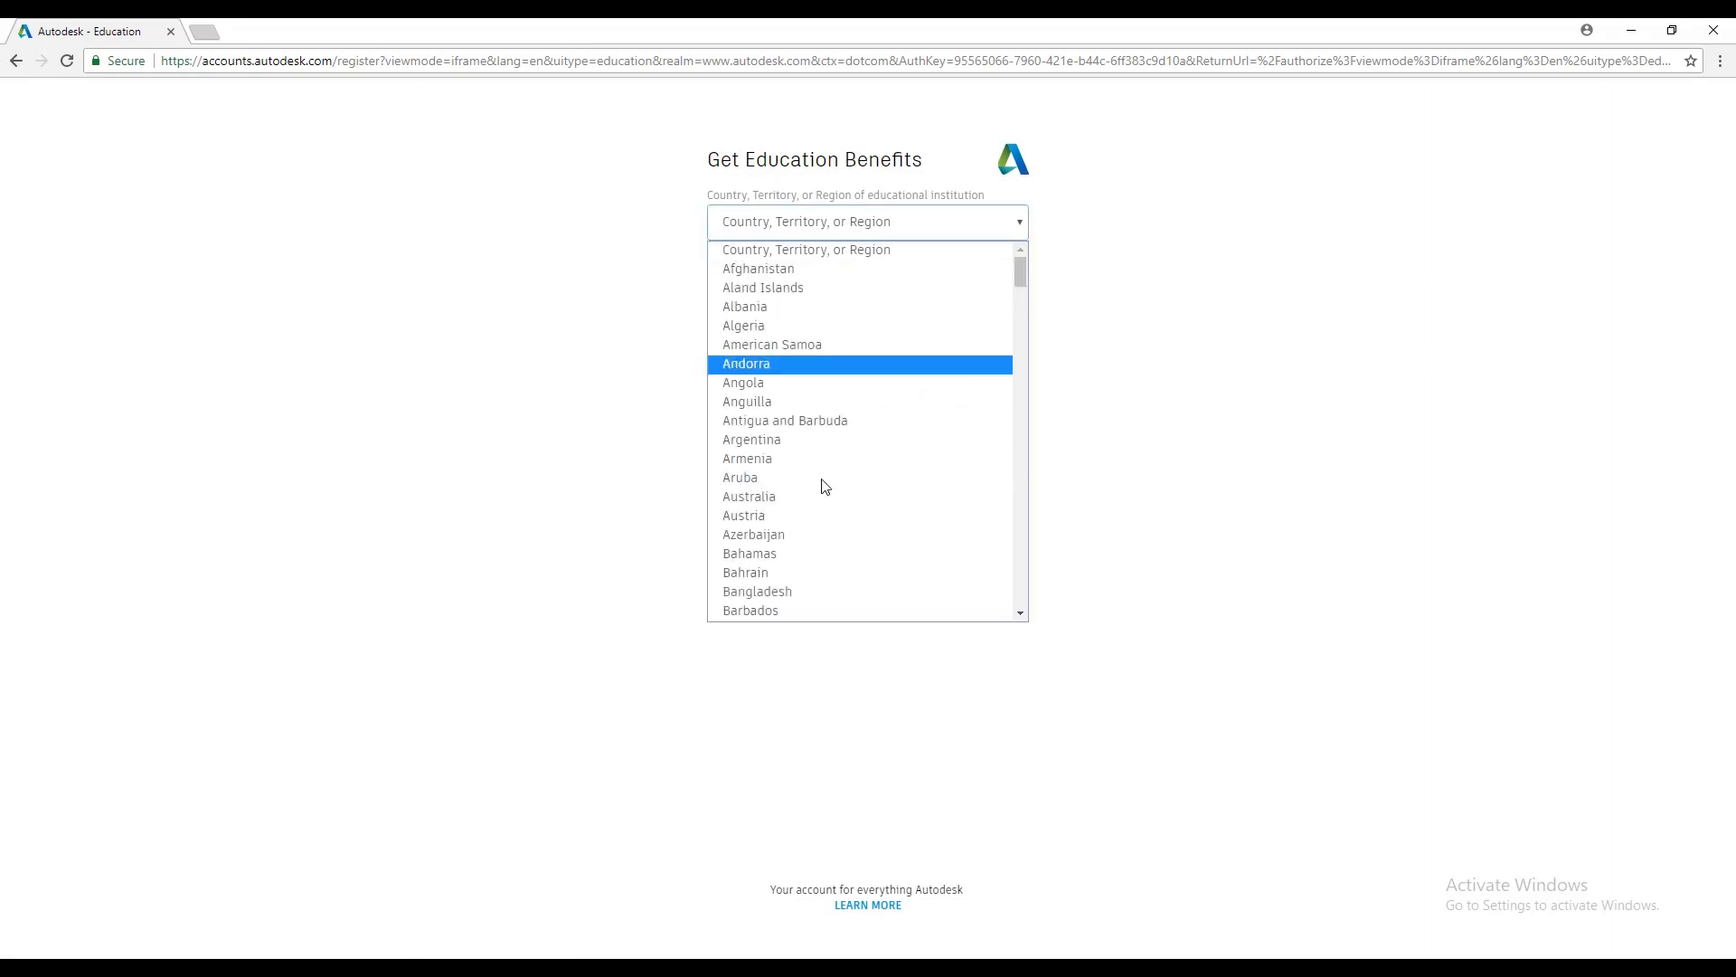
{"action": "left_click", "coordinate": [792, 596]}
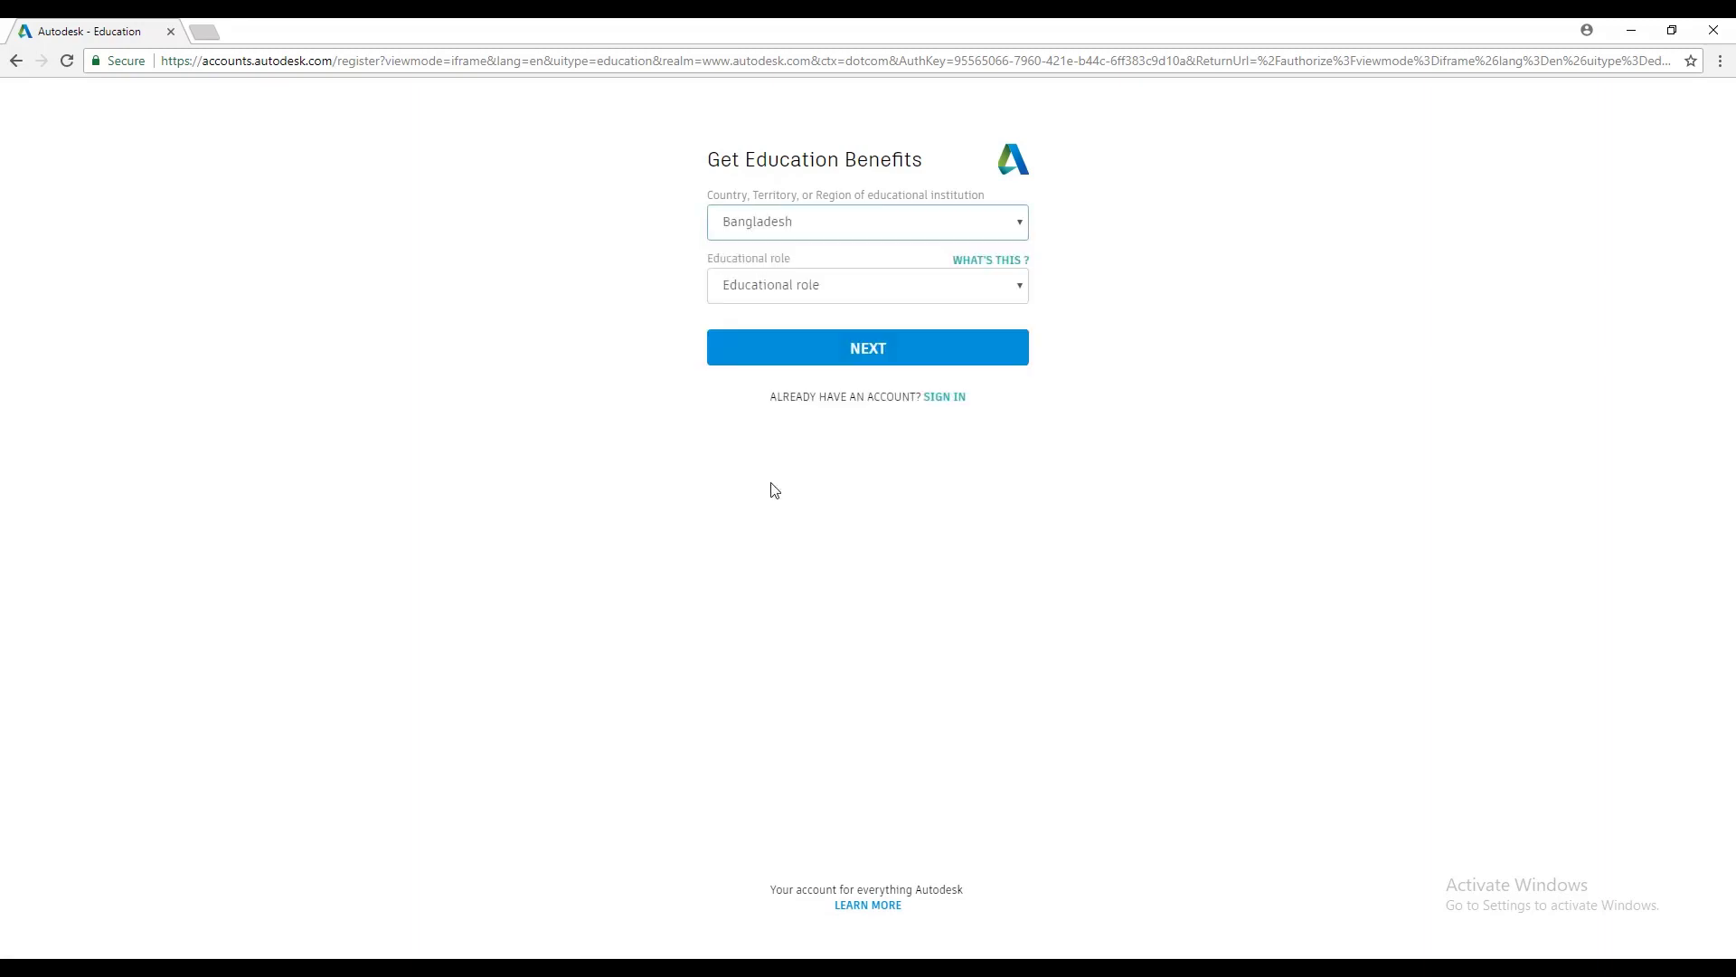
{"action": "left_click", "coordinate": [771, 285]}
{"action": "left_click", "coordinate": [768, 334]}
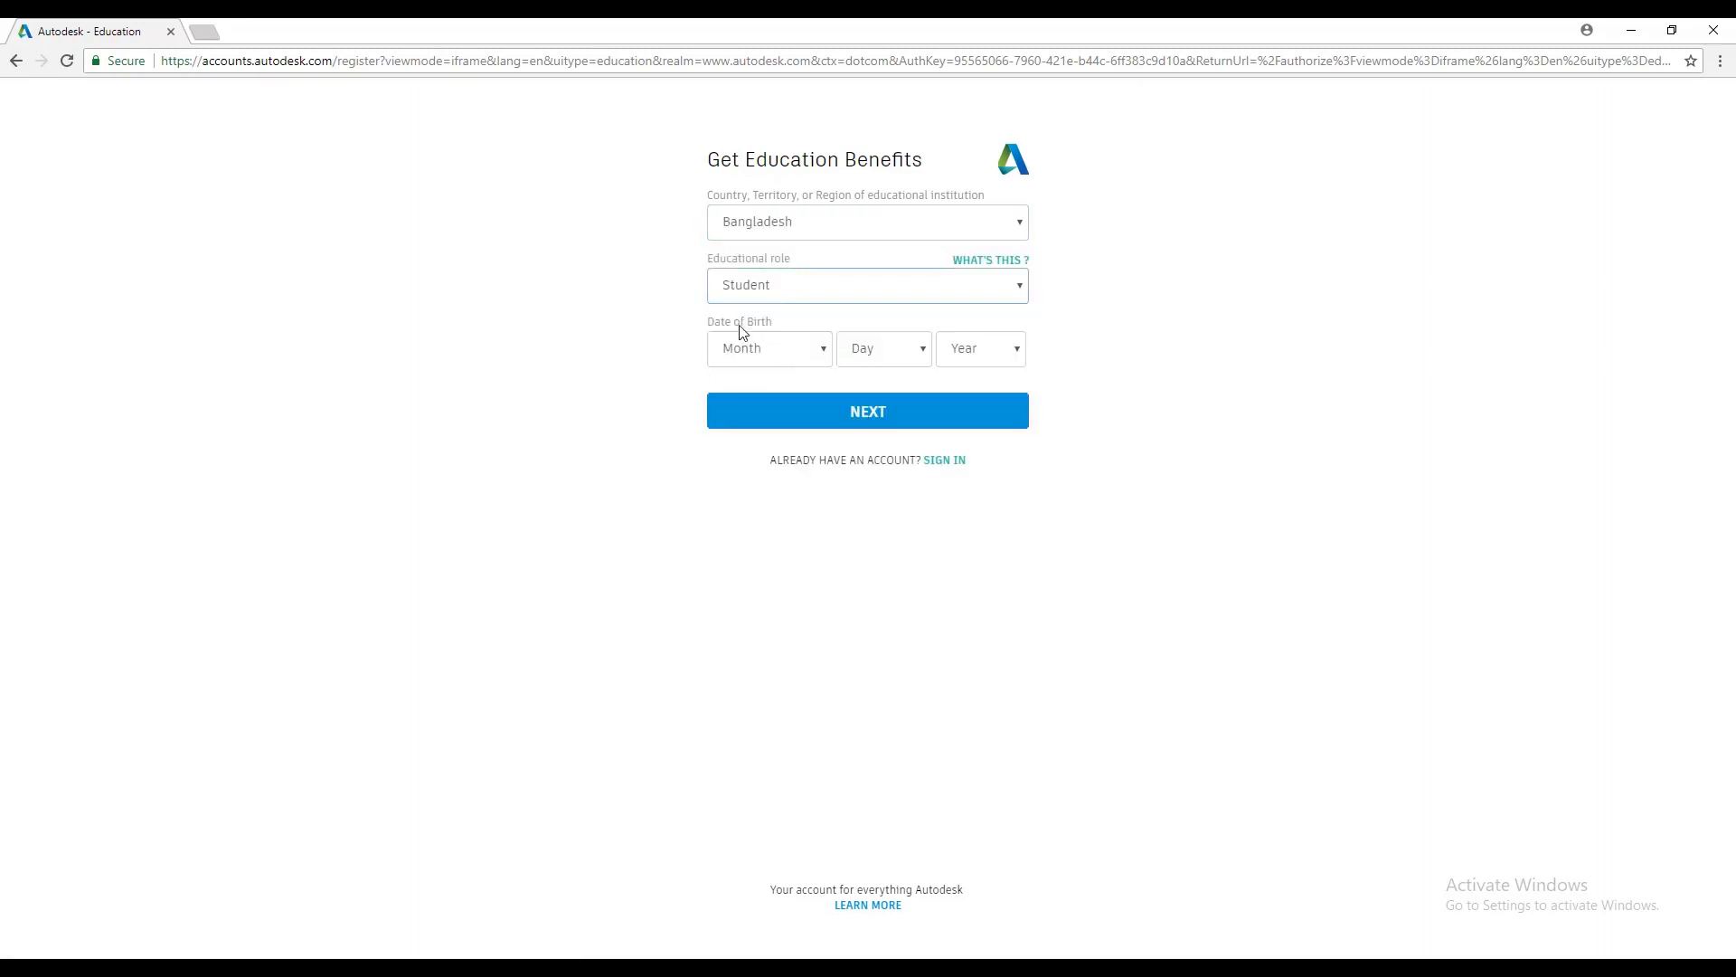
Step: Set the birth month to May
{"action": "left_click", "coordinate": [799, 353]}
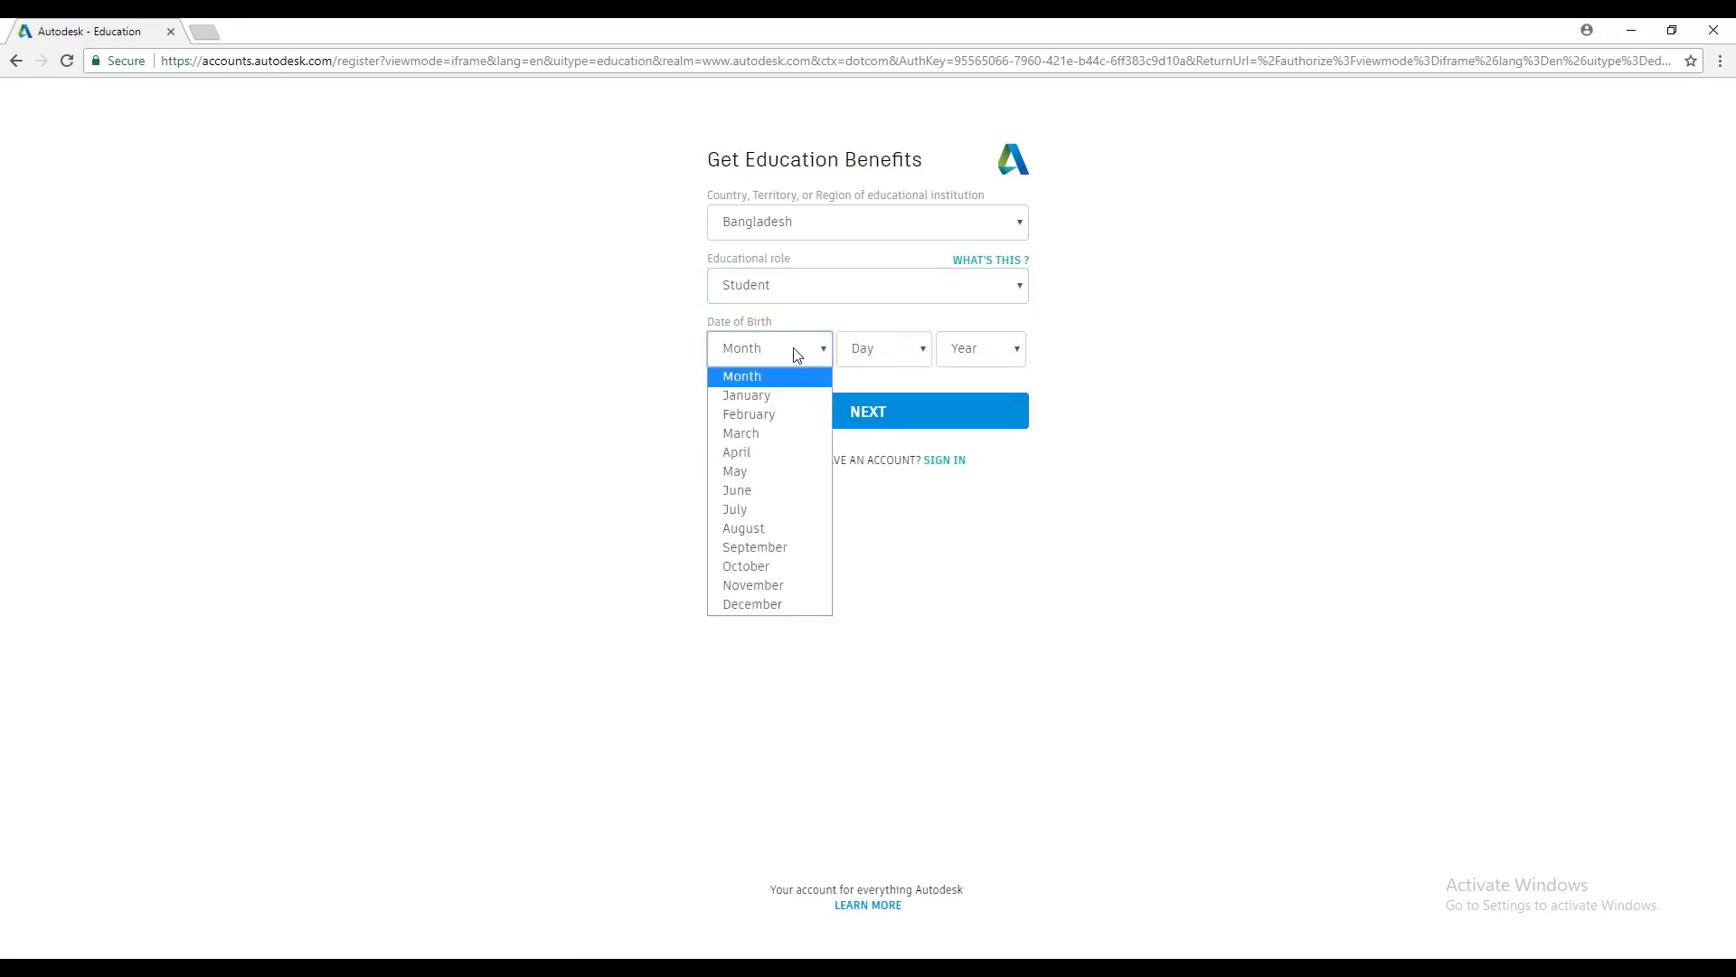
{"action": "left_click", "coordinate": [708, 373]}
{"action": "left_click", "coordinate": [767, 353]}
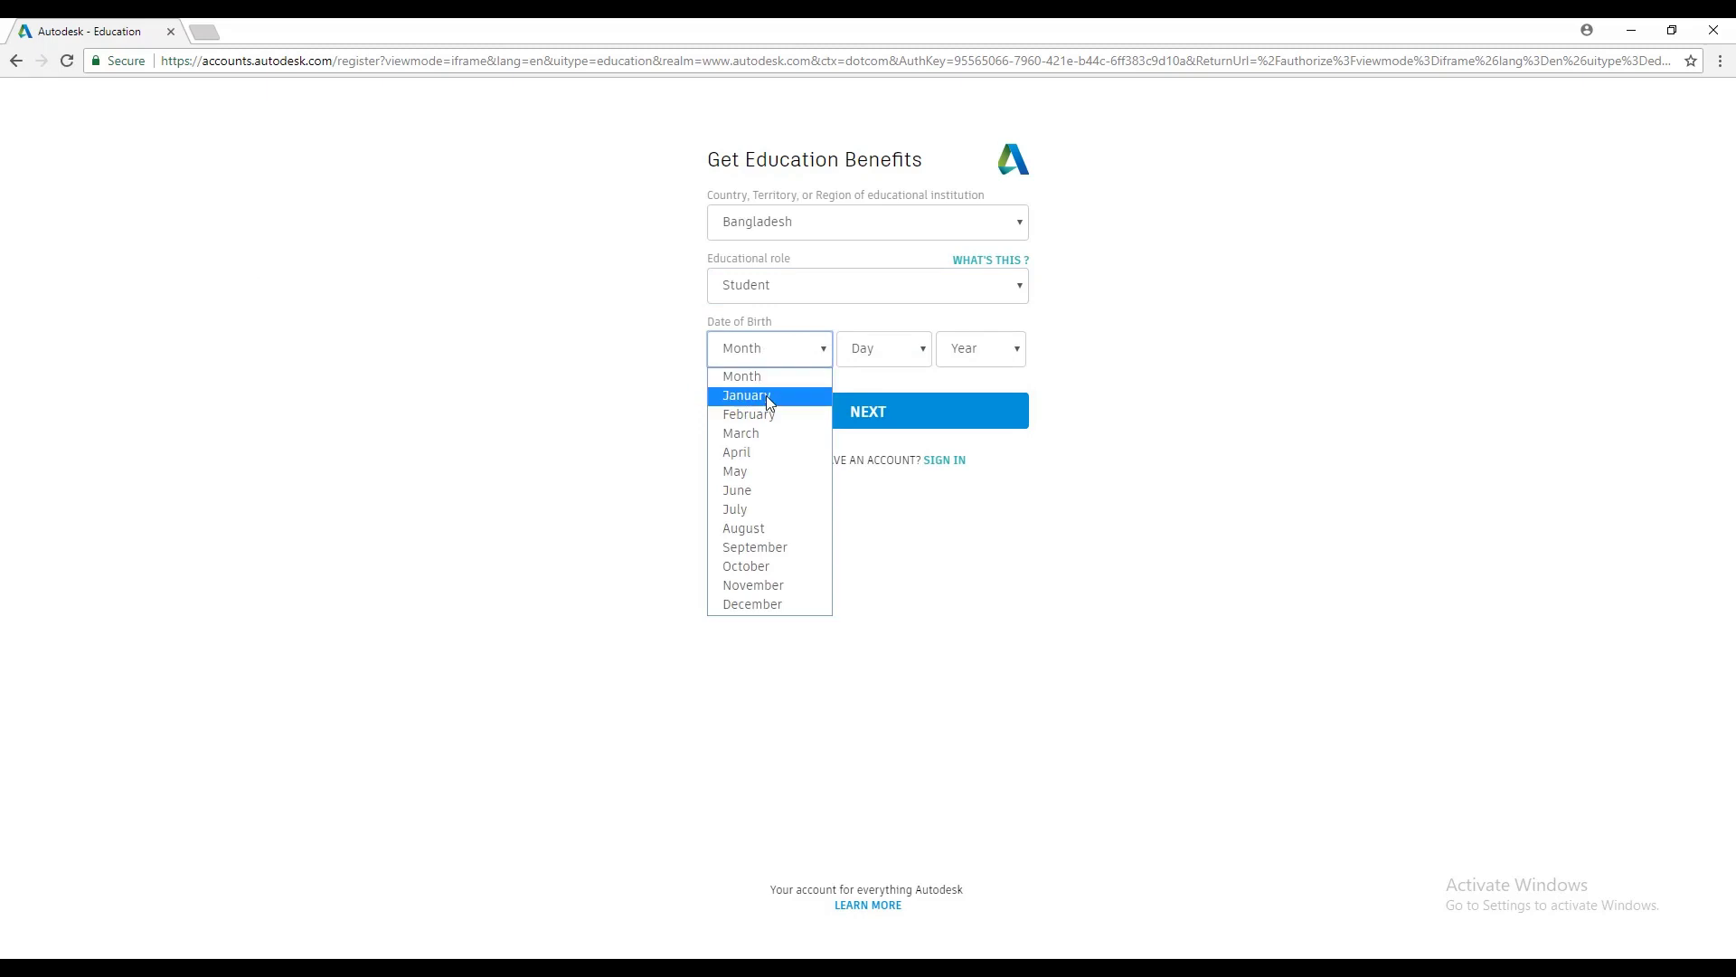
{"action": "left_click", "coordinate": [756, 470]}
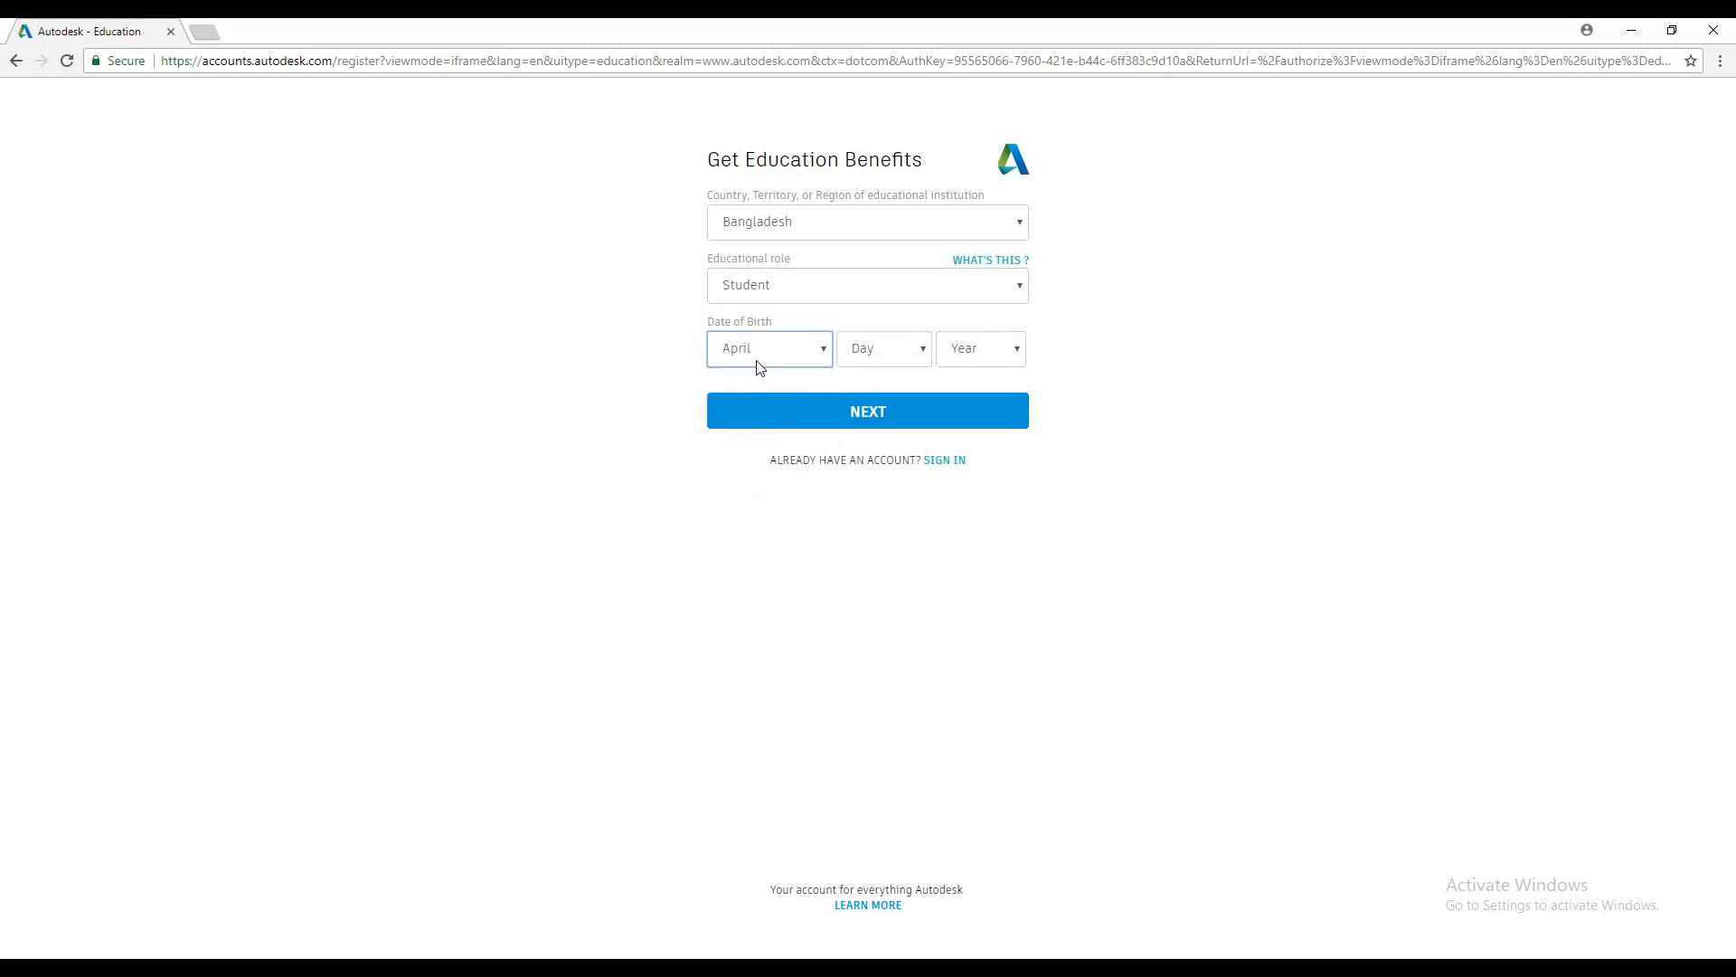
{"action": "left_click", "coordinate": [759, 362]}
{"action": "left_click", "coordinate": [756, 471]}
Step: Set the birth day to 23 and year to 1994, then continue
{"action": "left_click", "coordinate": [877, 349]}
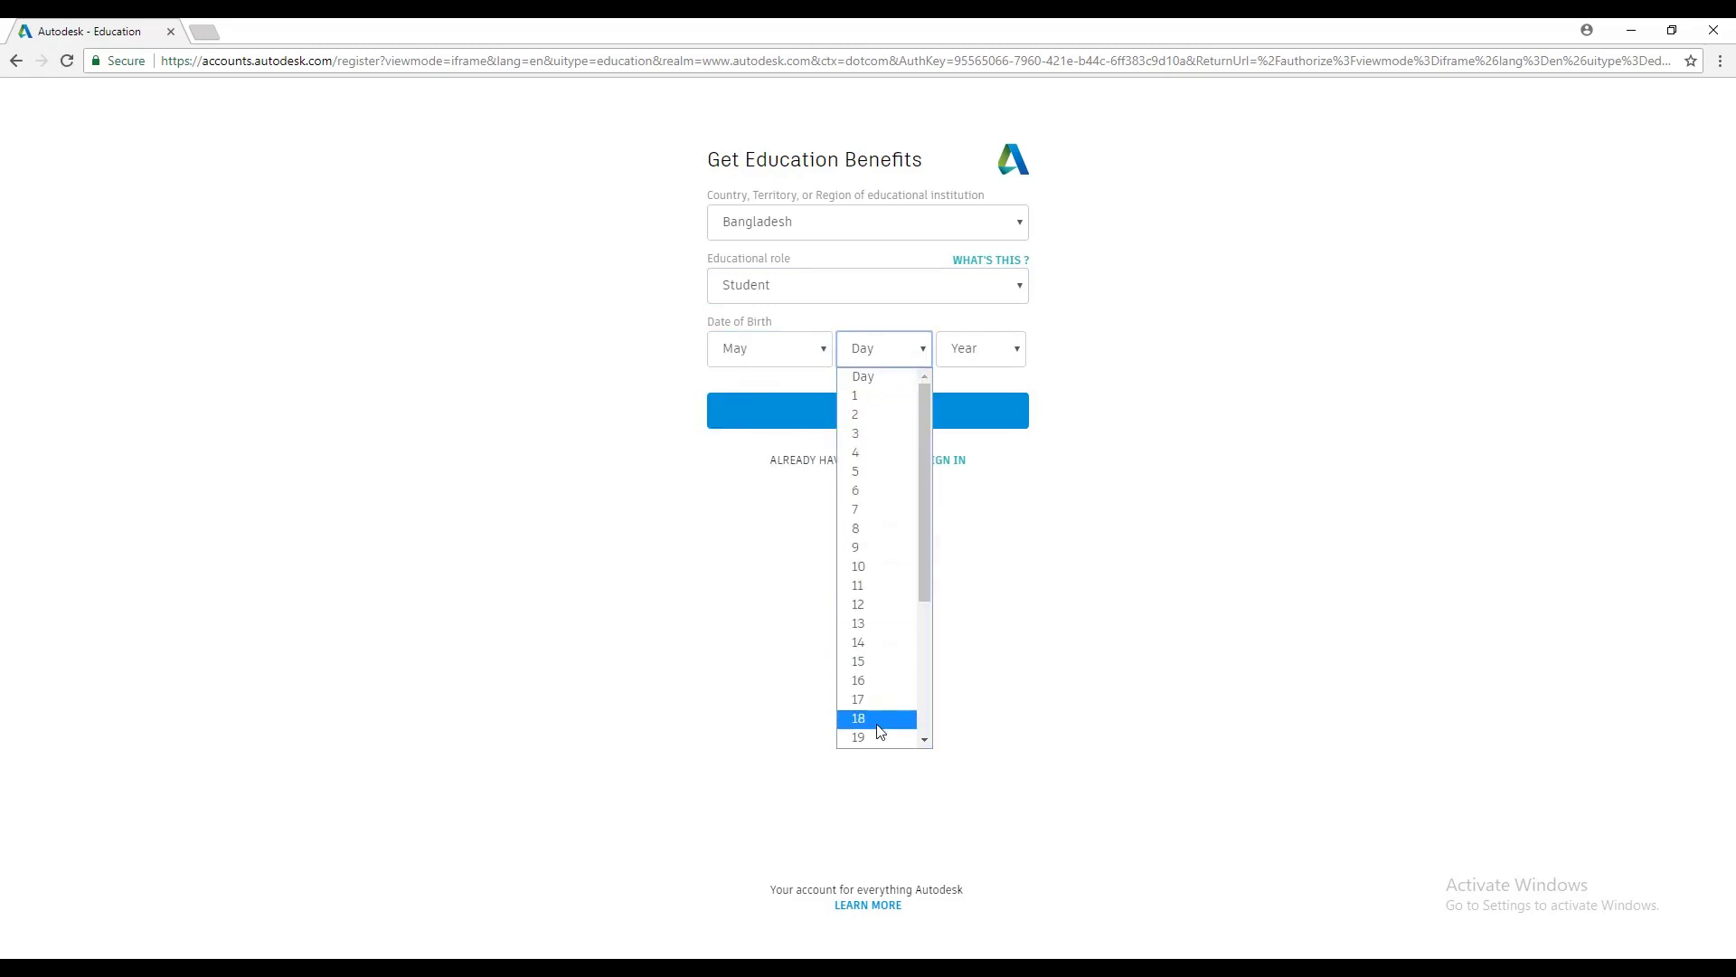
{"action": "scroll", "coordinate": [876, 714], "scroll_direction": "down", "scroll_amount": 3}
{"action": "scroll", "coordinate": [872, 651], "scroll_direction": "down", "scroll_amount": 1}
{"action": "left_click", "coordinate": [871, 597]}
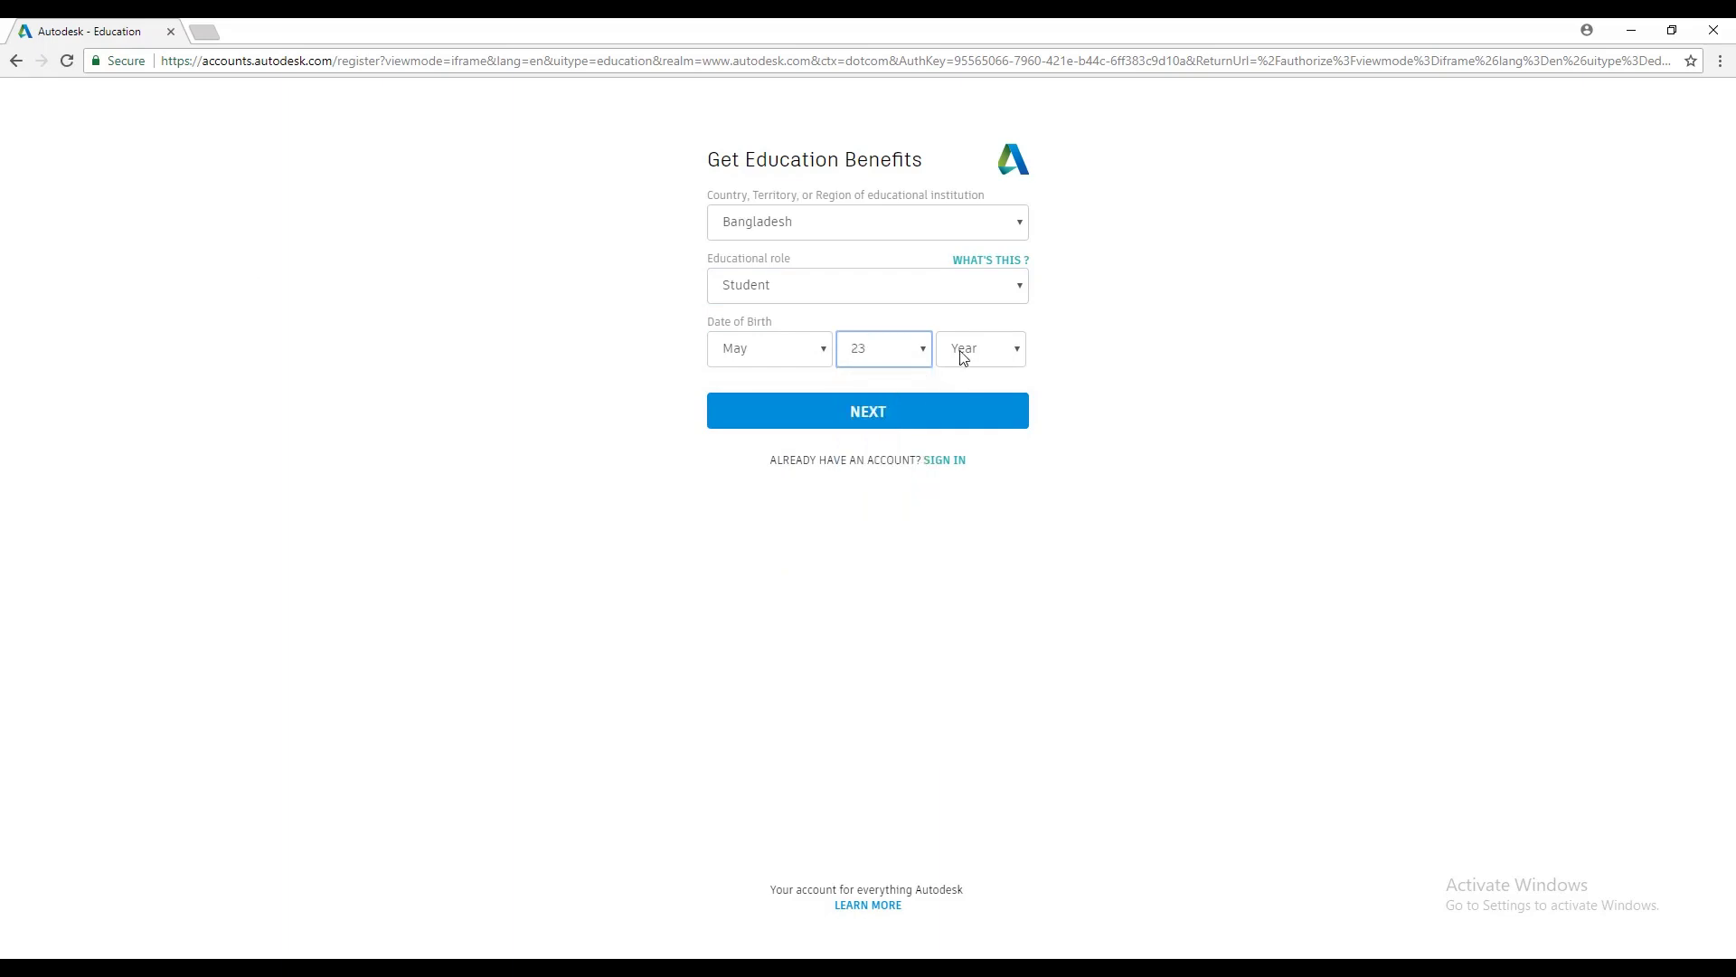
{"action": "left_click", "coordinate": [964, 350]}
{"action": "scroll", "coordinate": [973, 543], "scroll_direction": "down", "scroll_amount": 3}
{"action": "scroll", "coordinate": [986, 579], "scroll_direction": "down", "scroll_amount": 3}
{"action": "scroll", "coordinate": [986, 581], "scroll_direction": "up", "scroll_amount": 3}
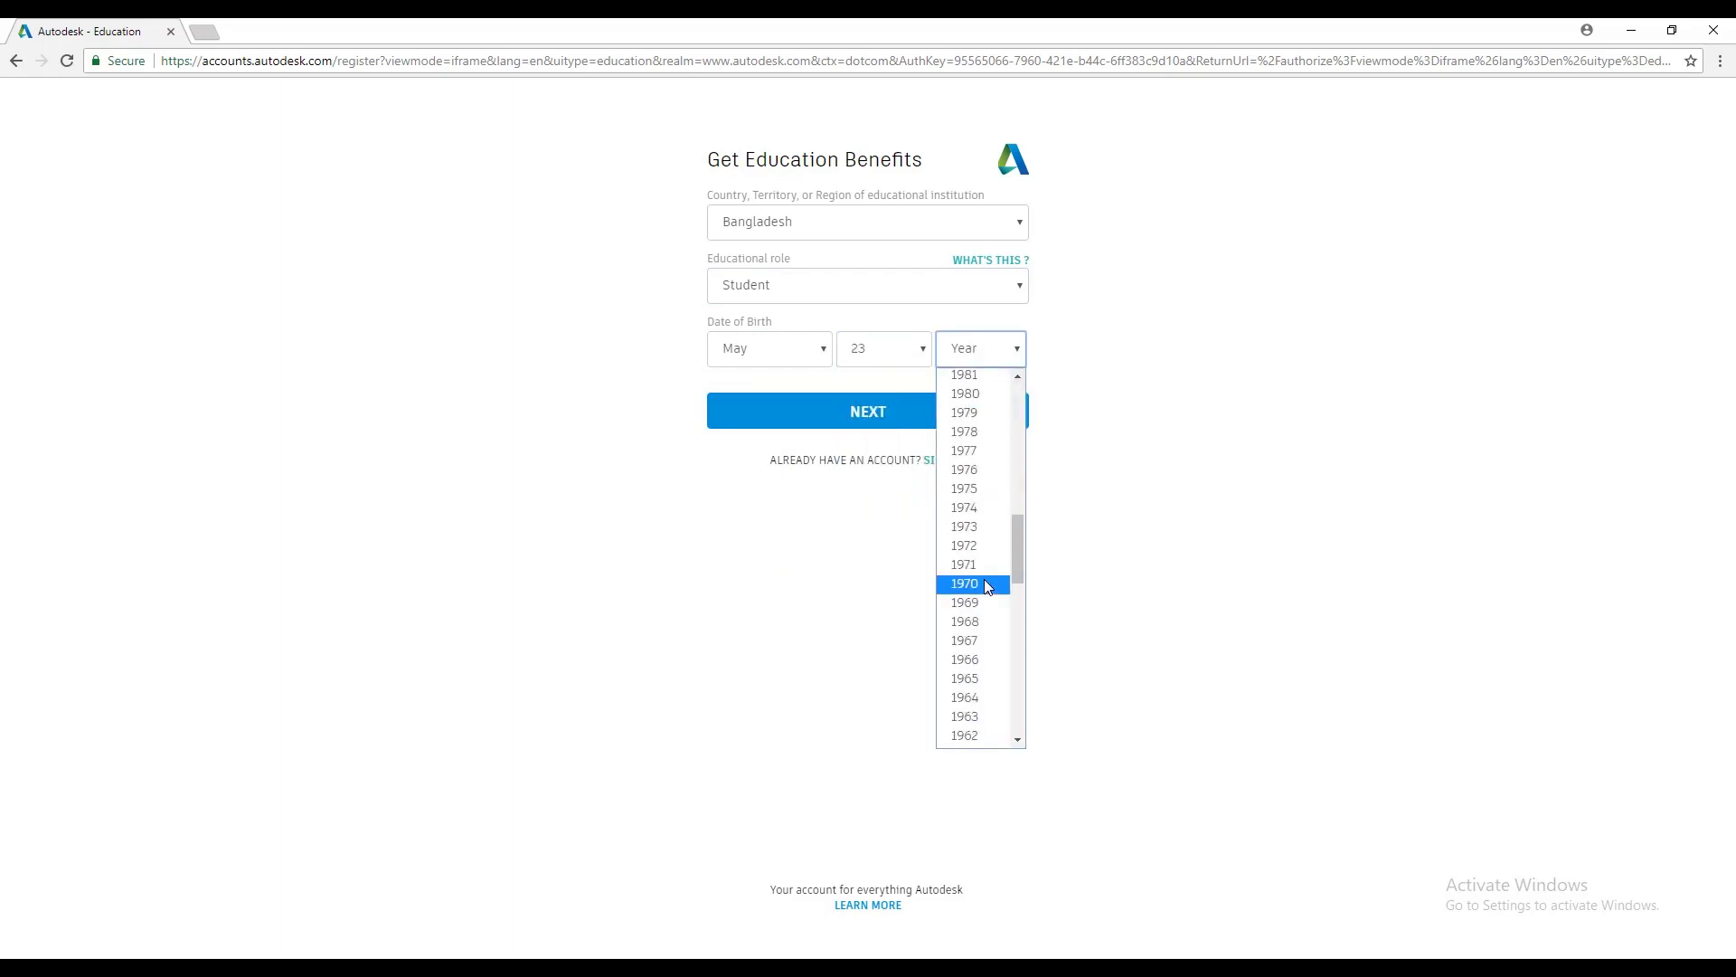
{"action": "scroll", "coordinate": [984, 578], "scroll_direction": "up", "scroll_amount": 2}
{"action": "left_click", "coordinate": [973, 489]}
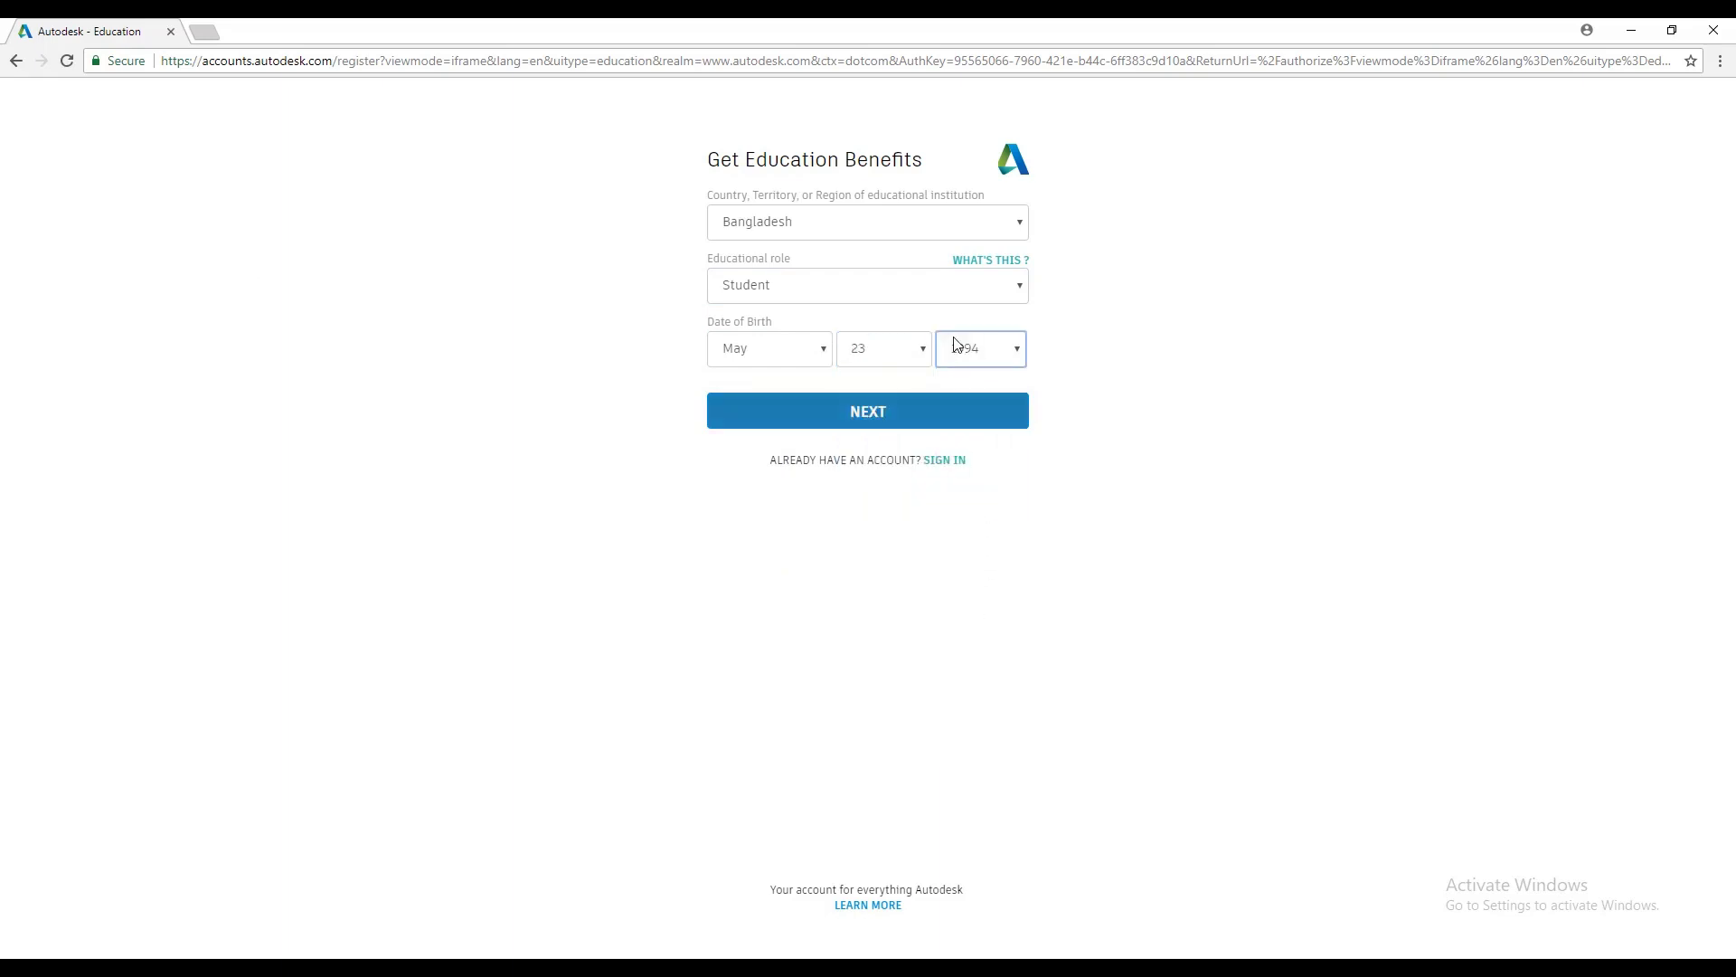
{"action": "left_click", "coordinate": [875, 412]}
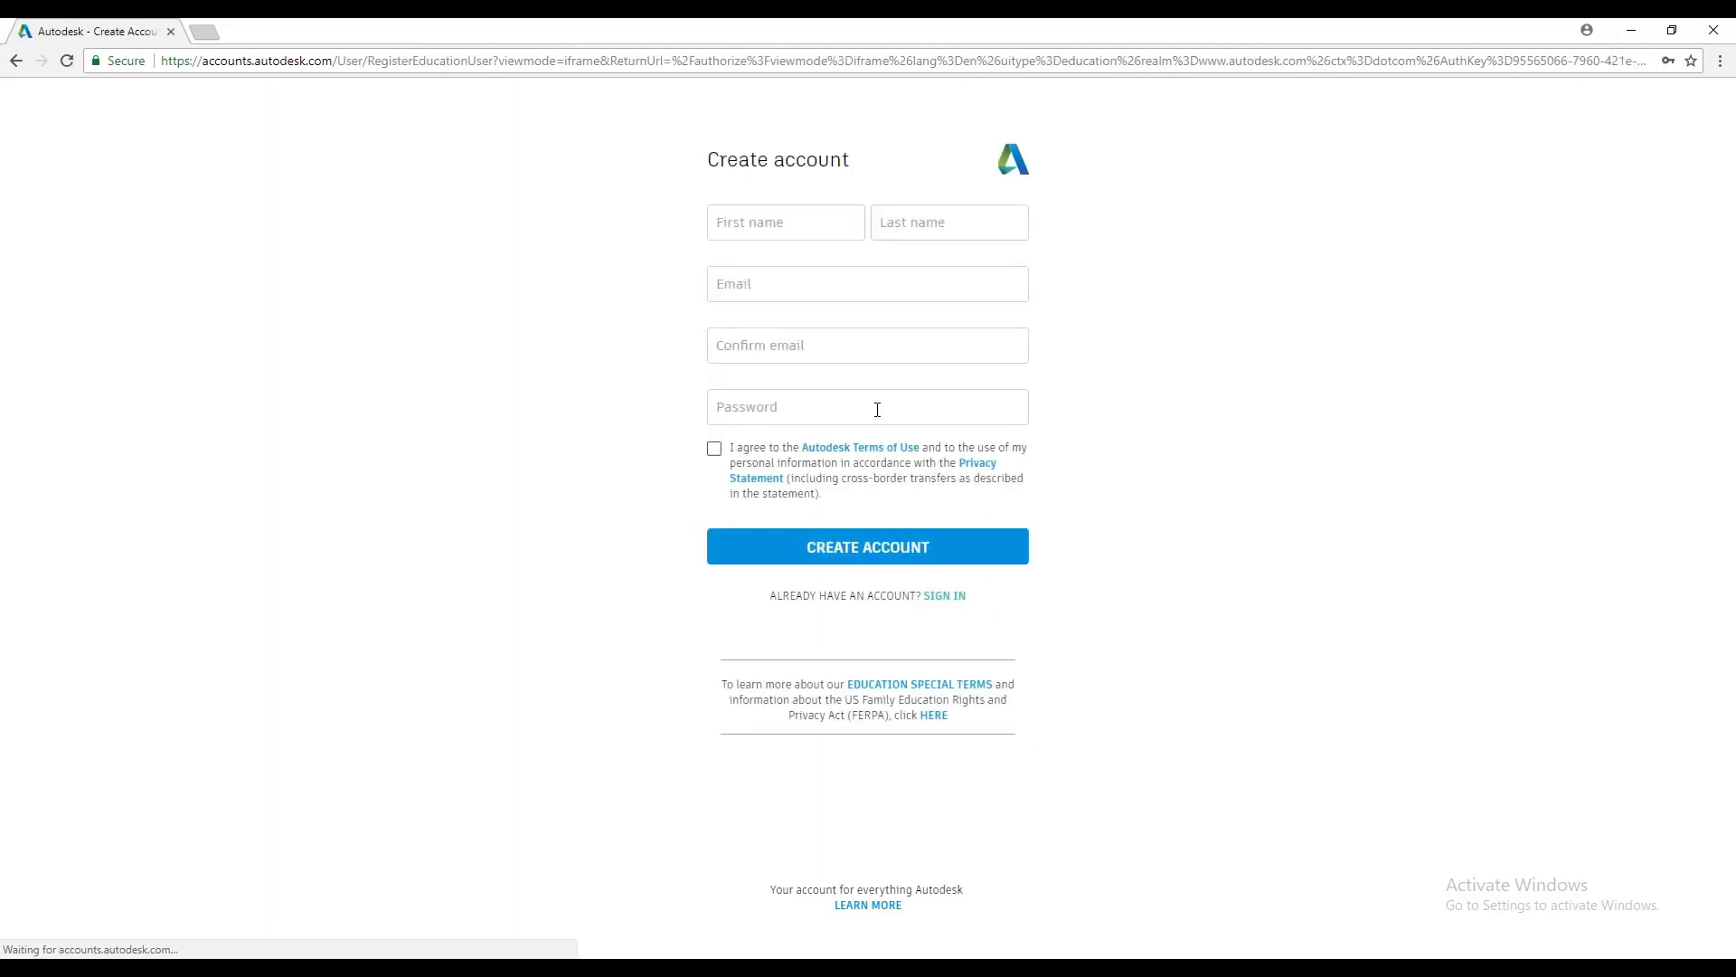
Step: Enter the account holder's first and last name
{"action": "left_click", "coordinate": [763, 226]}
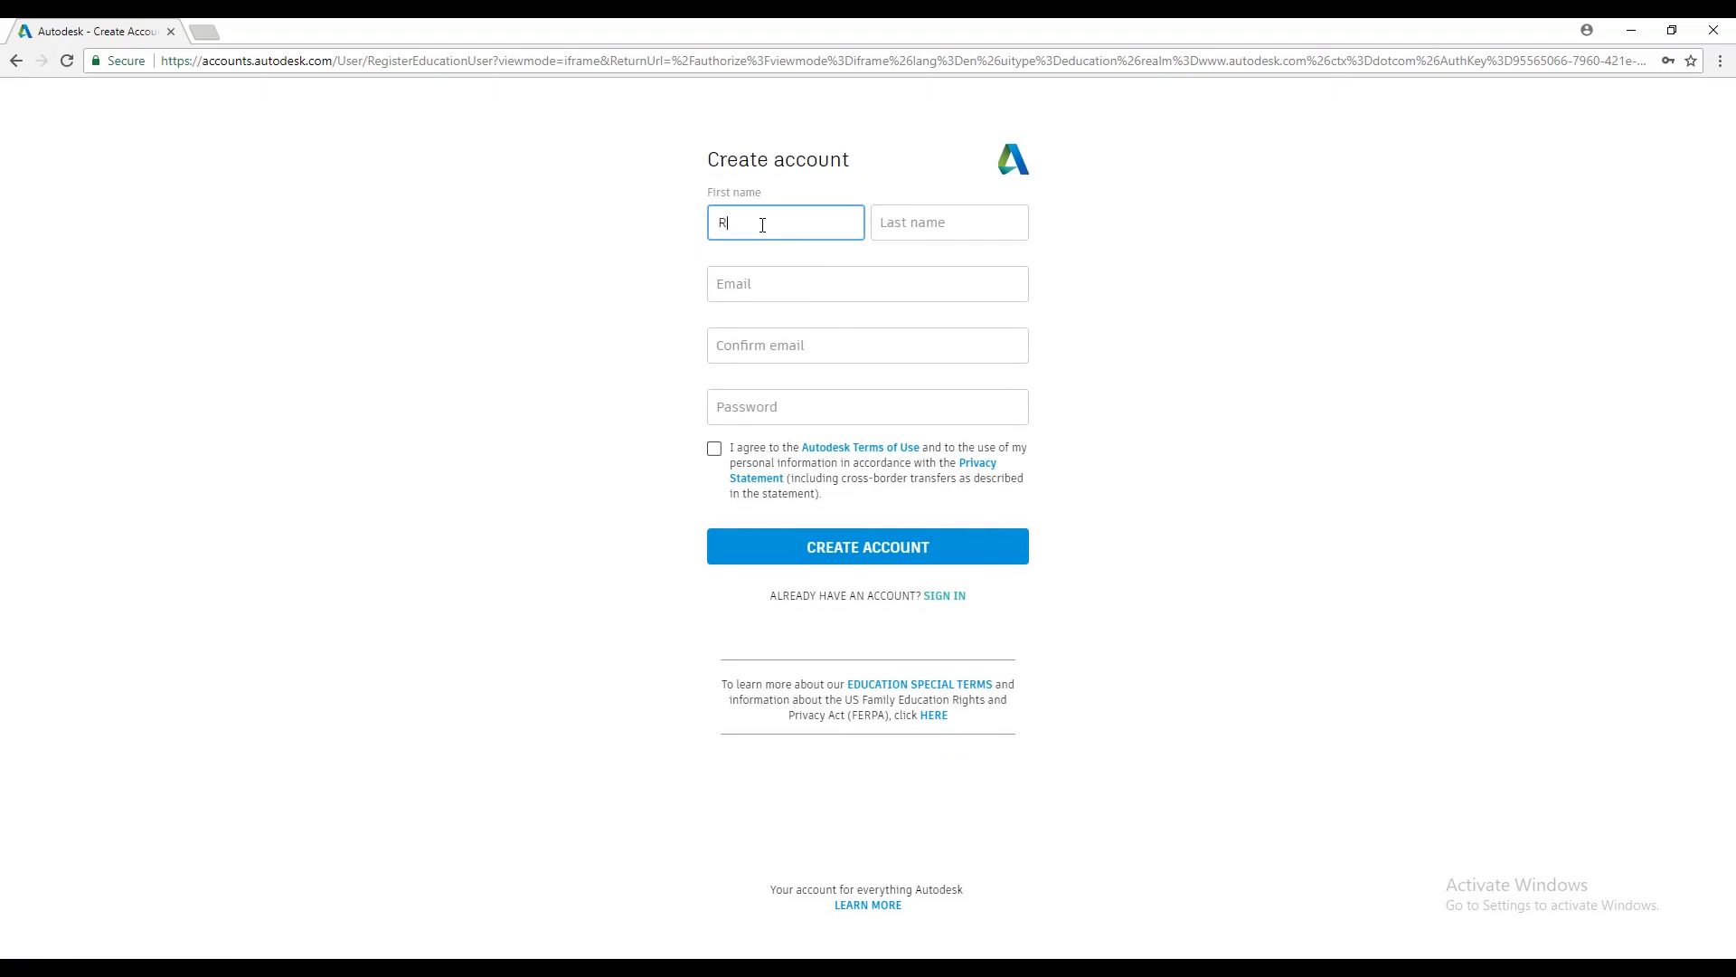
{"action": "left_click", "coordinate": [926, 225]}
Step: Fill in the e-mail address and paste it into the Confirm email field
{"action": "left_click", "coordinate": [856, 284]}
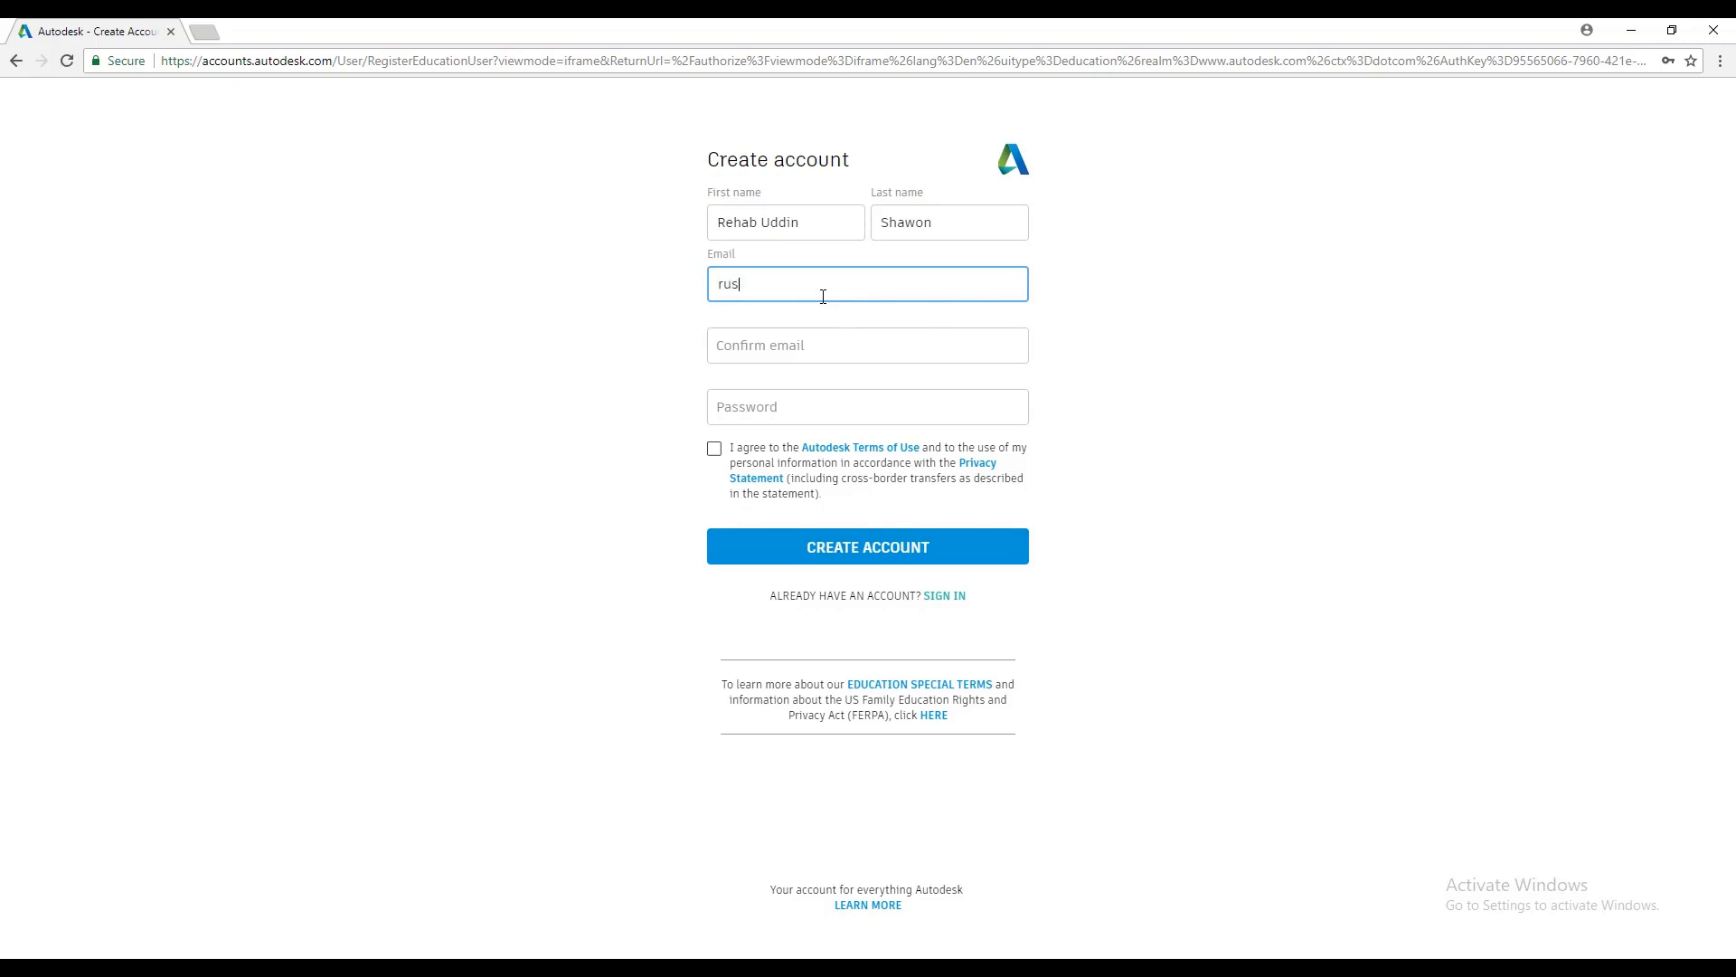
{"action": "key", "text": "ctrl+a"}
{"action": "key", "text": "ctrl+c"}
{"action": "left_click", "coordinate": [783, 344]}
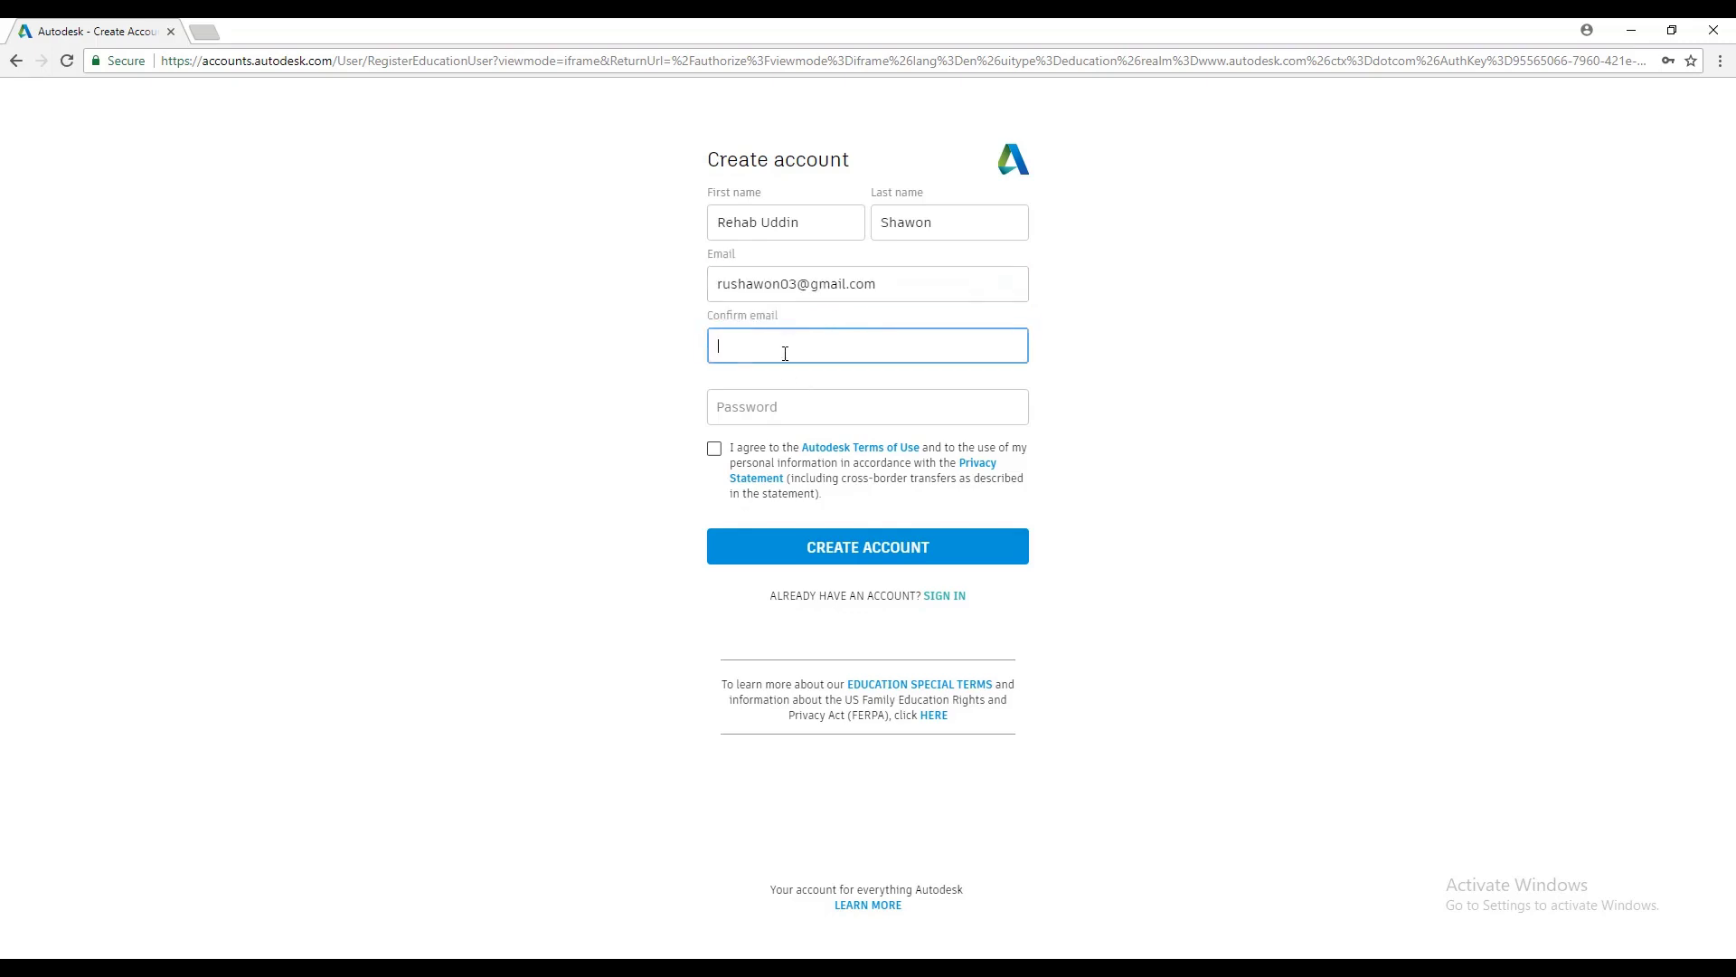
{"action": "key", "text": "ctrl+v"}
Step: Fill in the saved password and accept the Terms of Use
{"action": "left_click", "coordinate": [794, 408]}
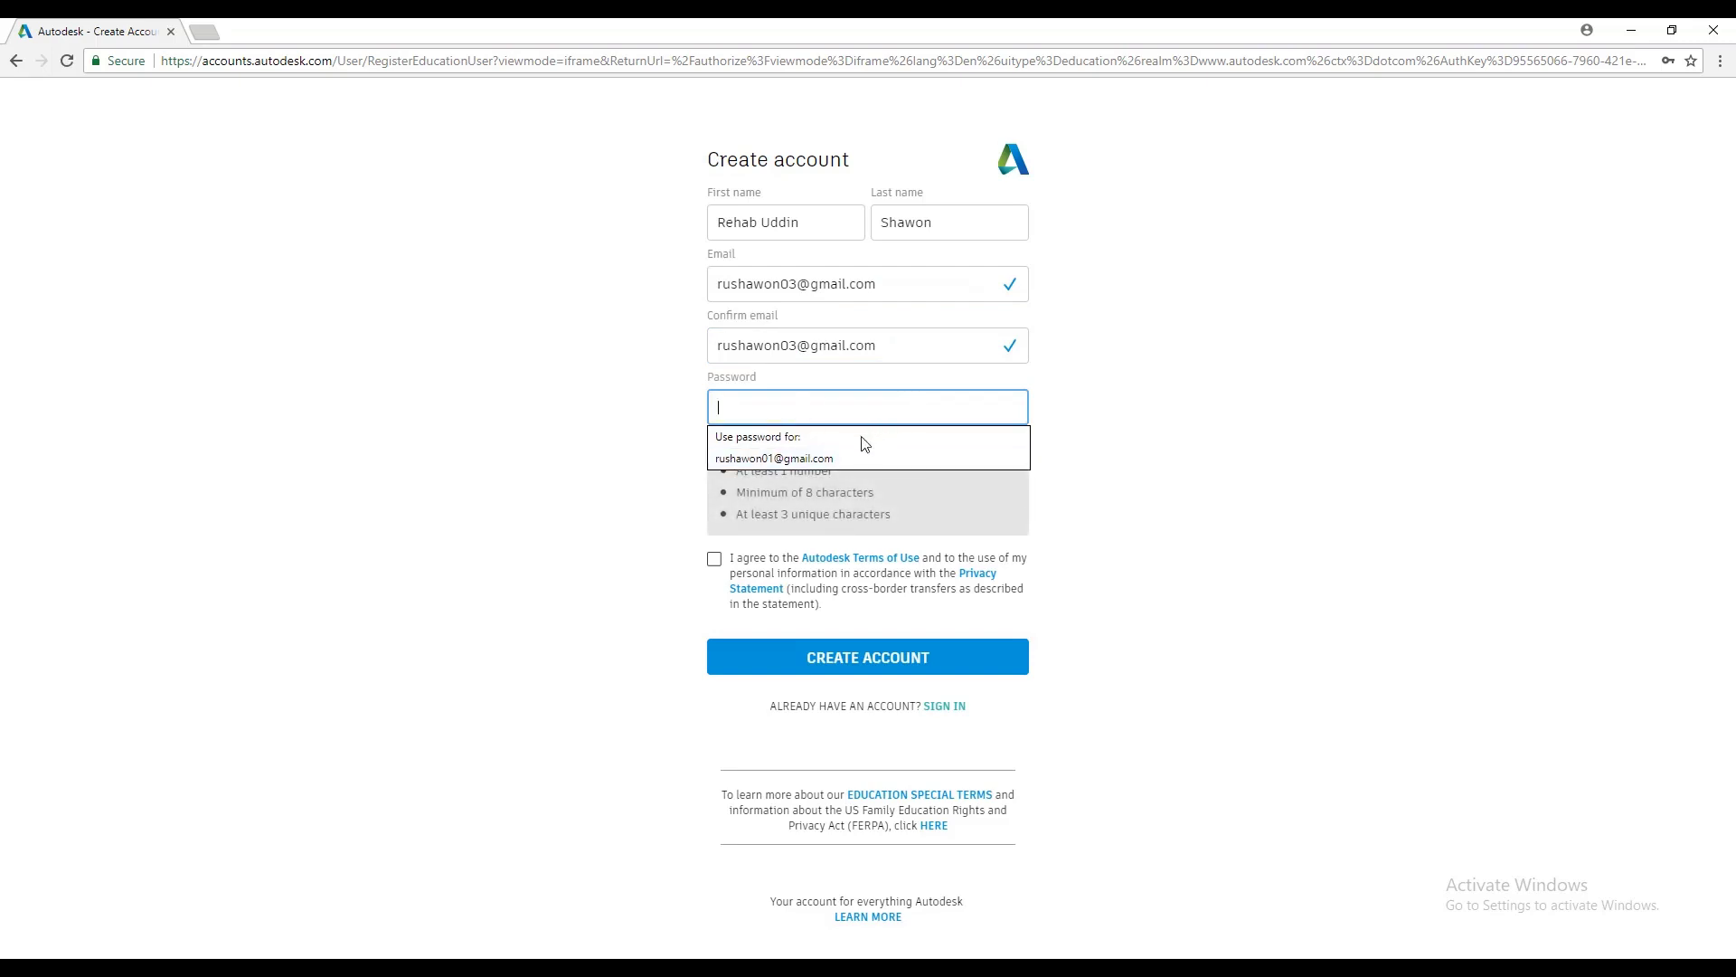
{"action": "left_click", "coordinate": [796, 458]}
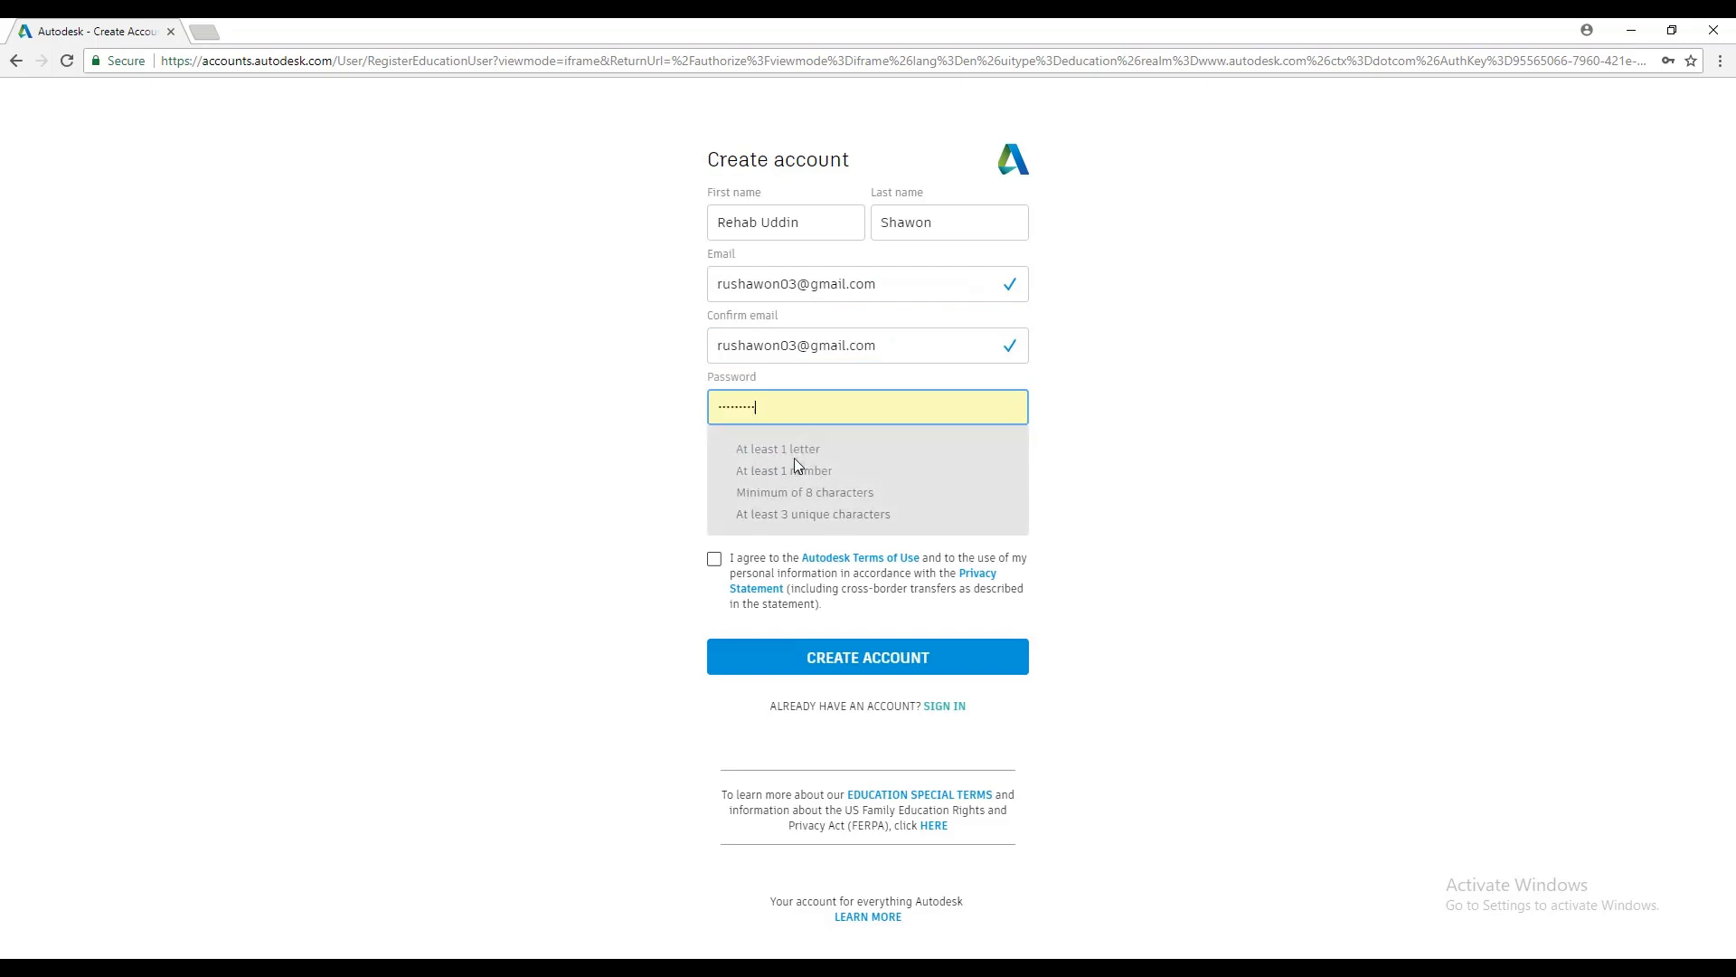
{"action": "left_click", "coordinate": [130, 641]}
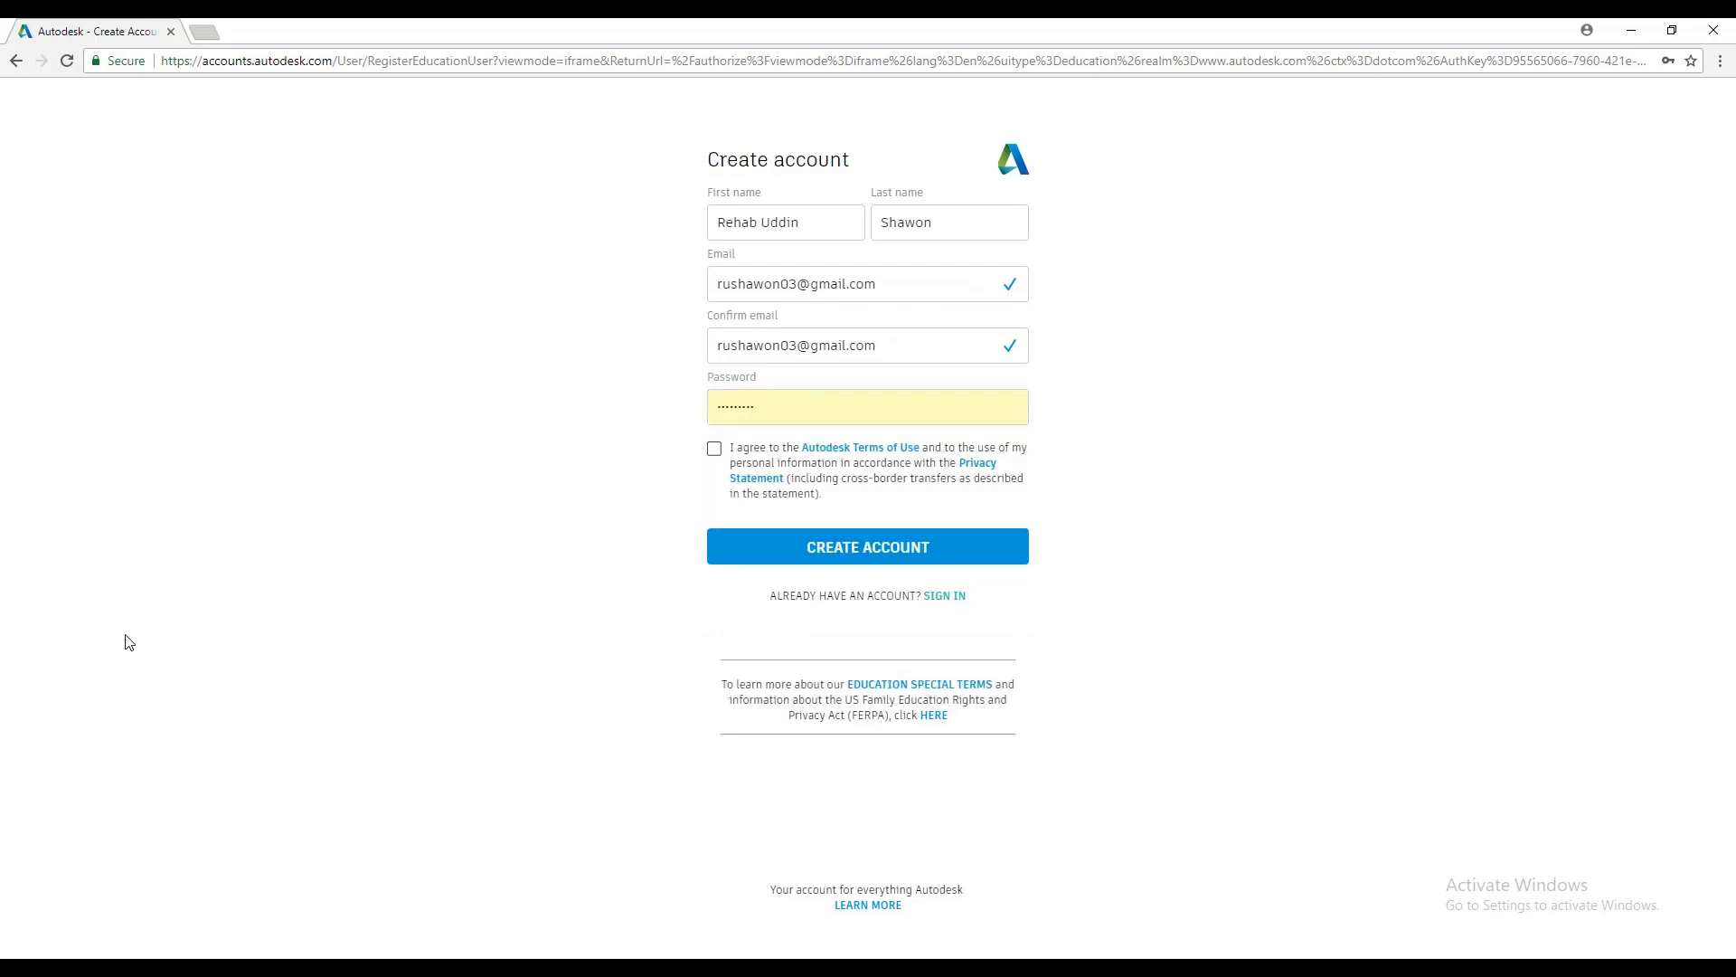
{"action": "left_click", "coordinate": [715, 449]}
Step: Create the account, then confirm it via the Verify Email link in Gmail's Autodesk message
{"action": "left_click", "coordinate": [890, 565]}
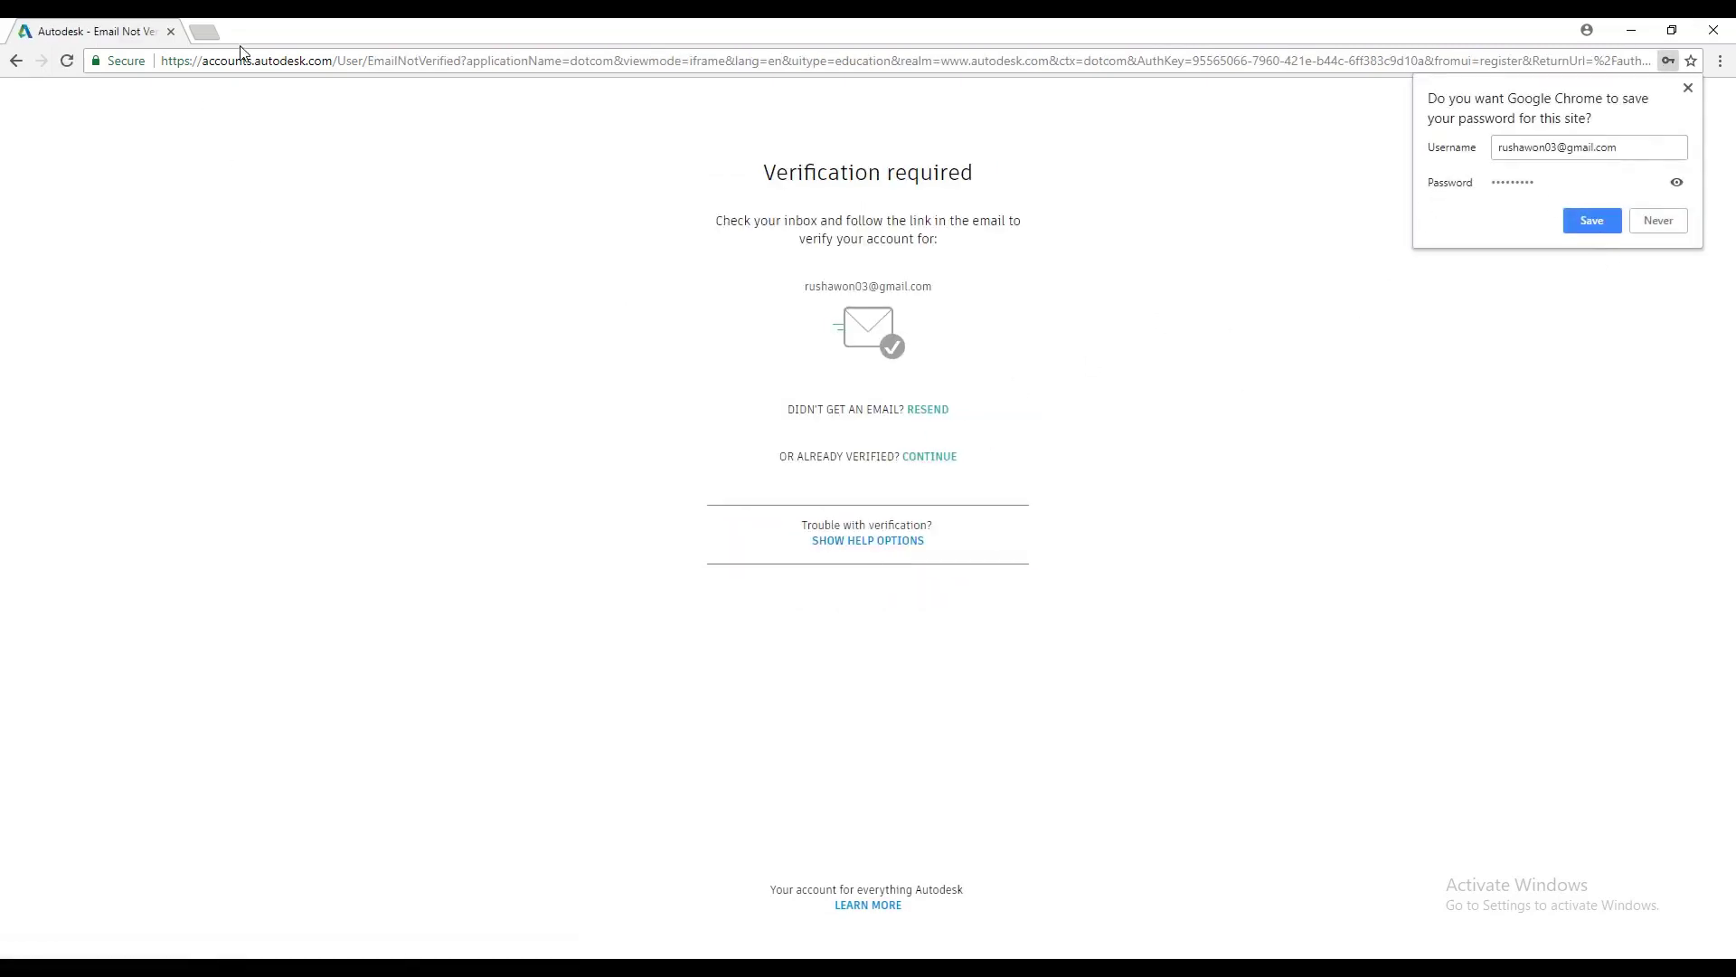
{"action": "left_click", "coordinate": [205, 32]}
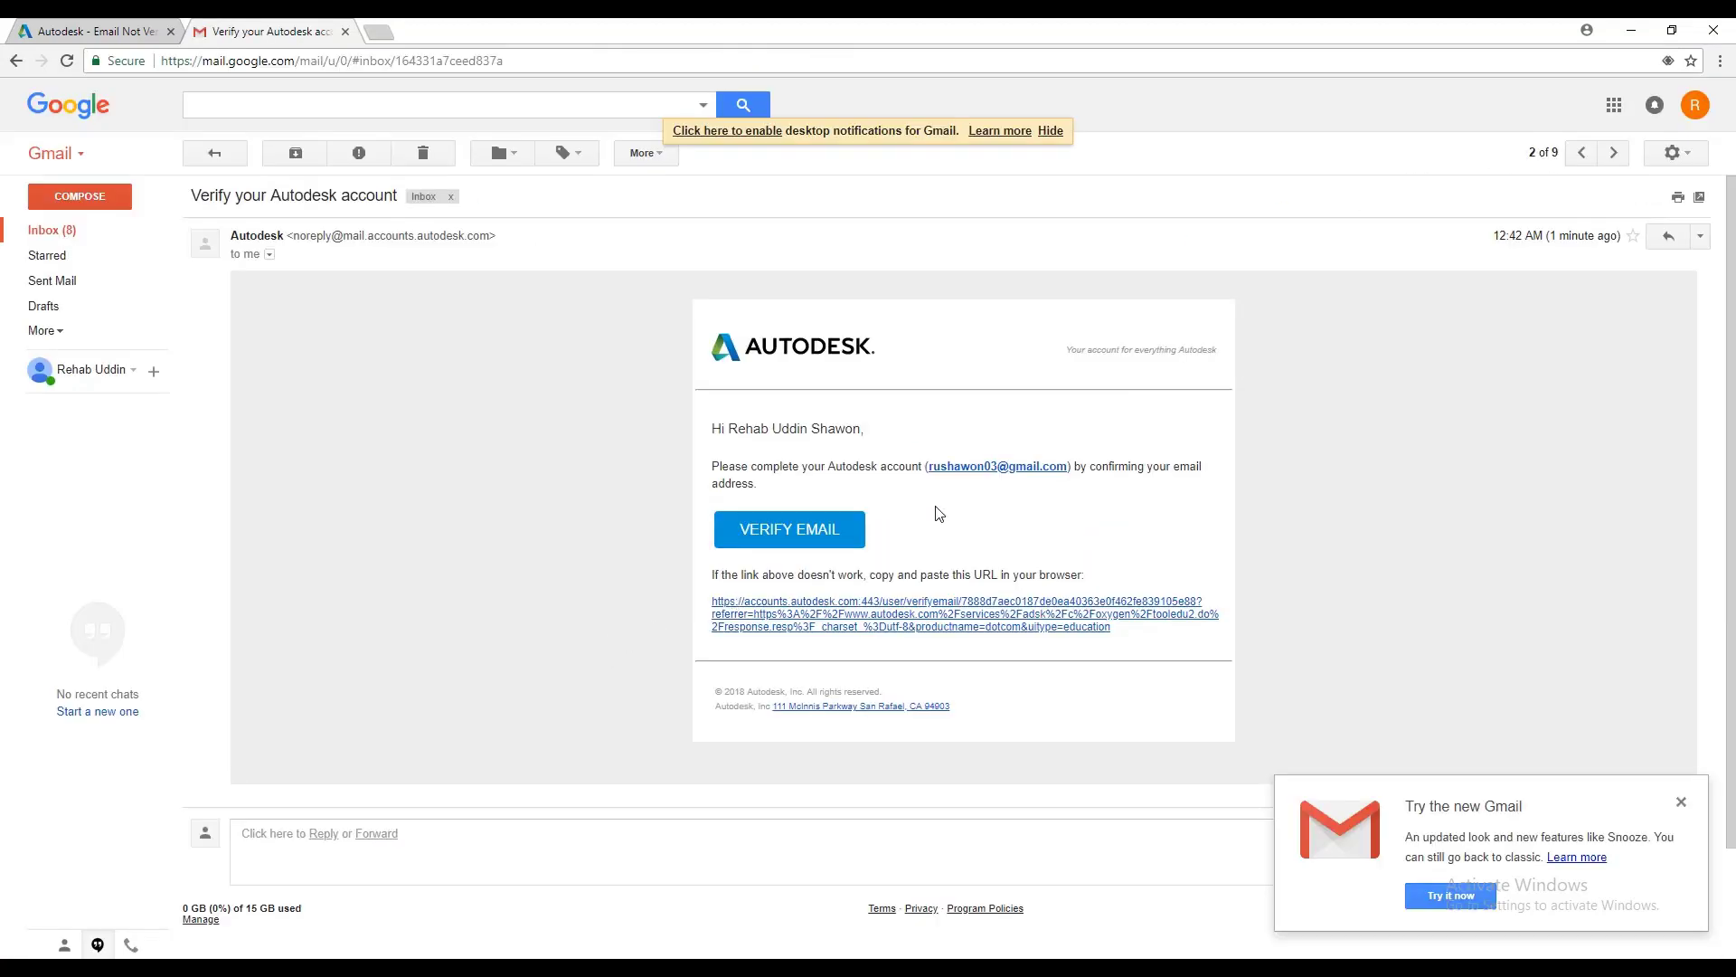
{"action": "left_click", "coordinate": [814, 536]}
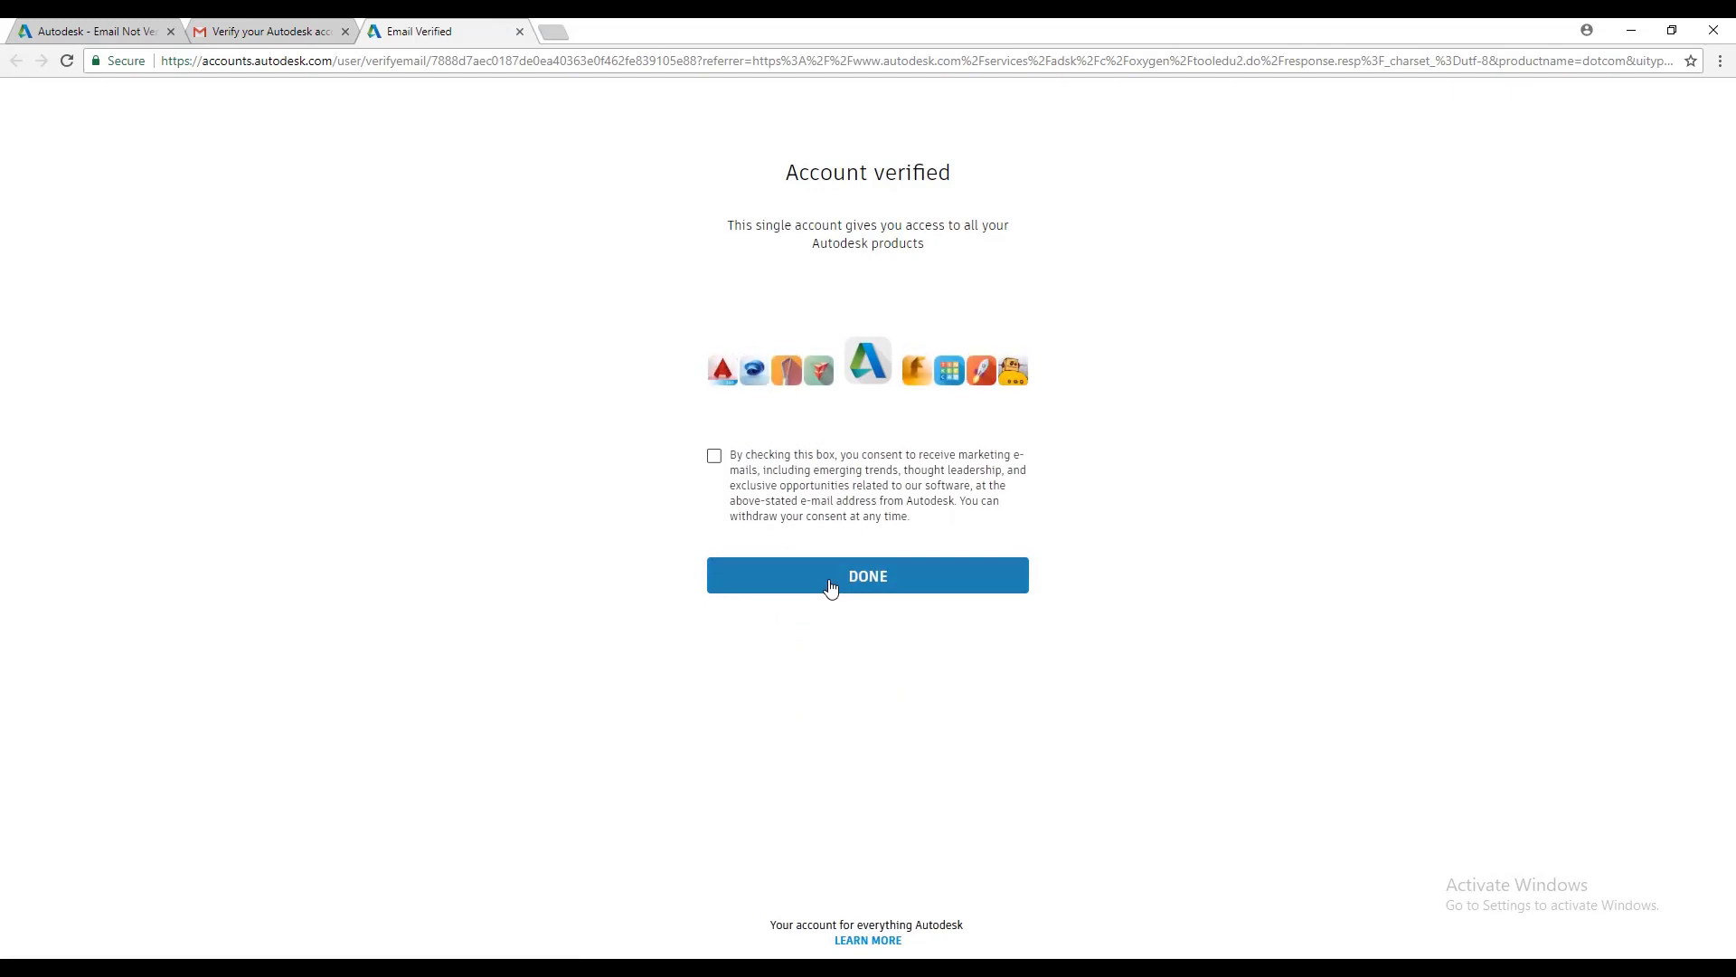
Step: Continue past verification and select Architecture, Engineering & Construction as area of study
{"action": "left_click", "coordinate": [831, 588]}
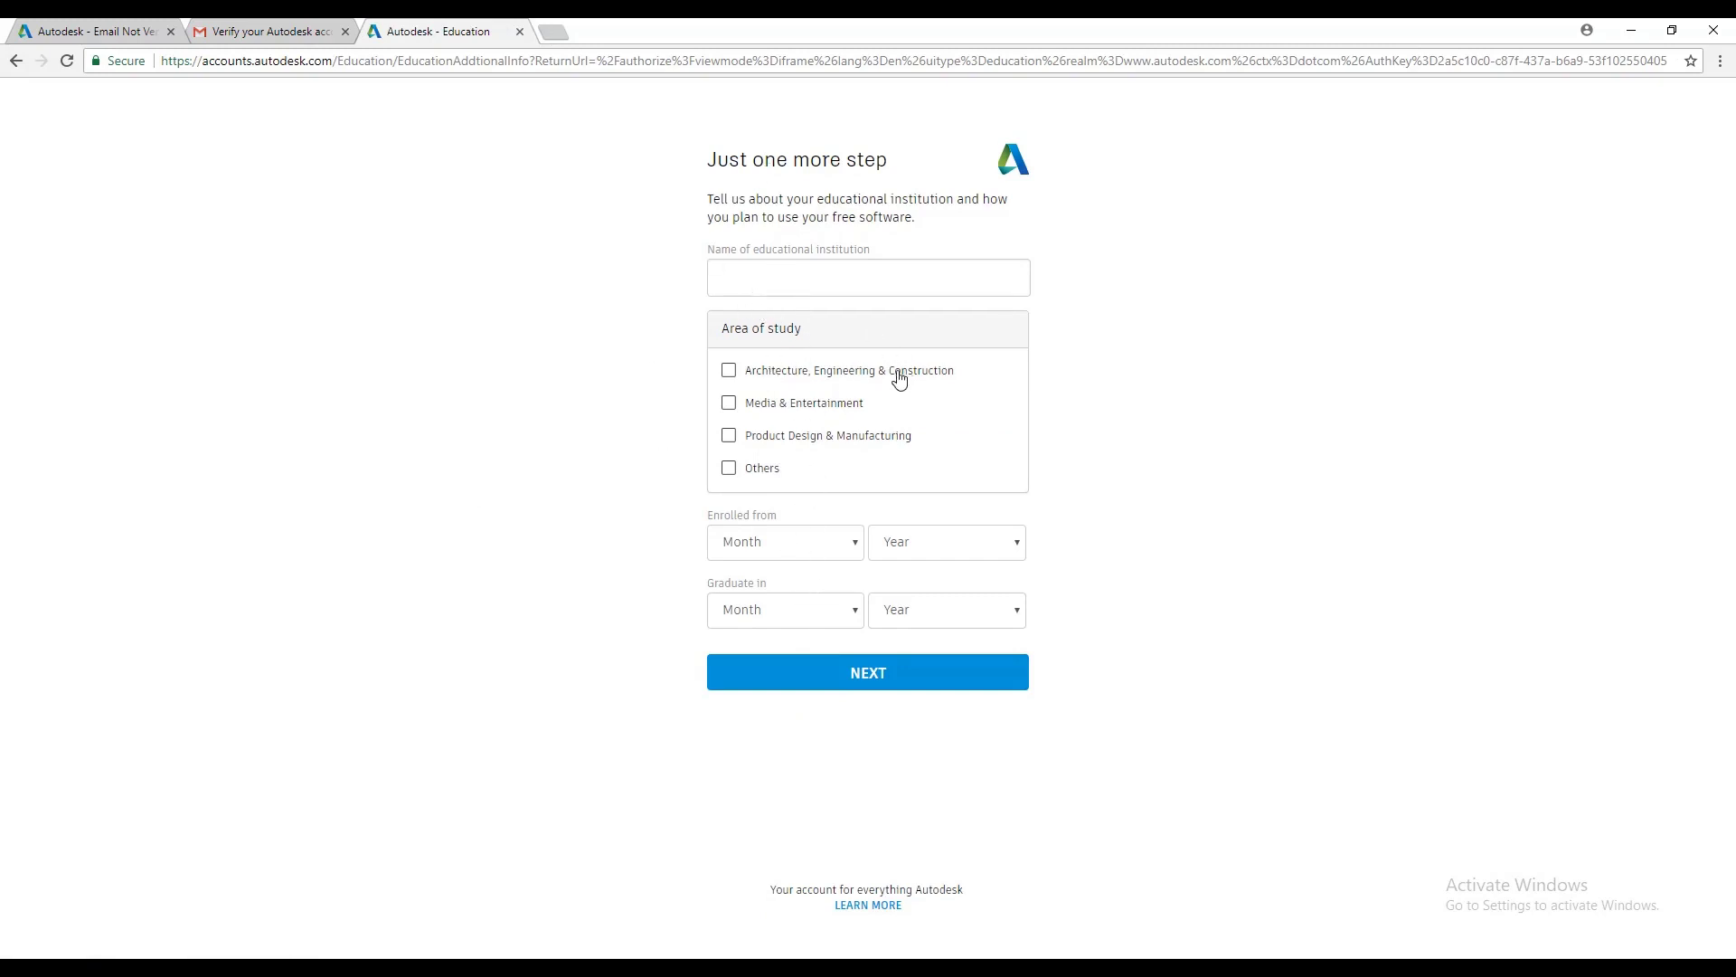
{"action": "left_click", "coordinate": [729, 372]}
{"action": "left_click", "coordinate": [783, 544]}
{"action": "left_click", "coordinate": [1210, 500]}
Step: Set enrollment from May 2018 and graduation May 2024, then begin the institution name
{"action": "left_click", "coordinate": [785, 613]}
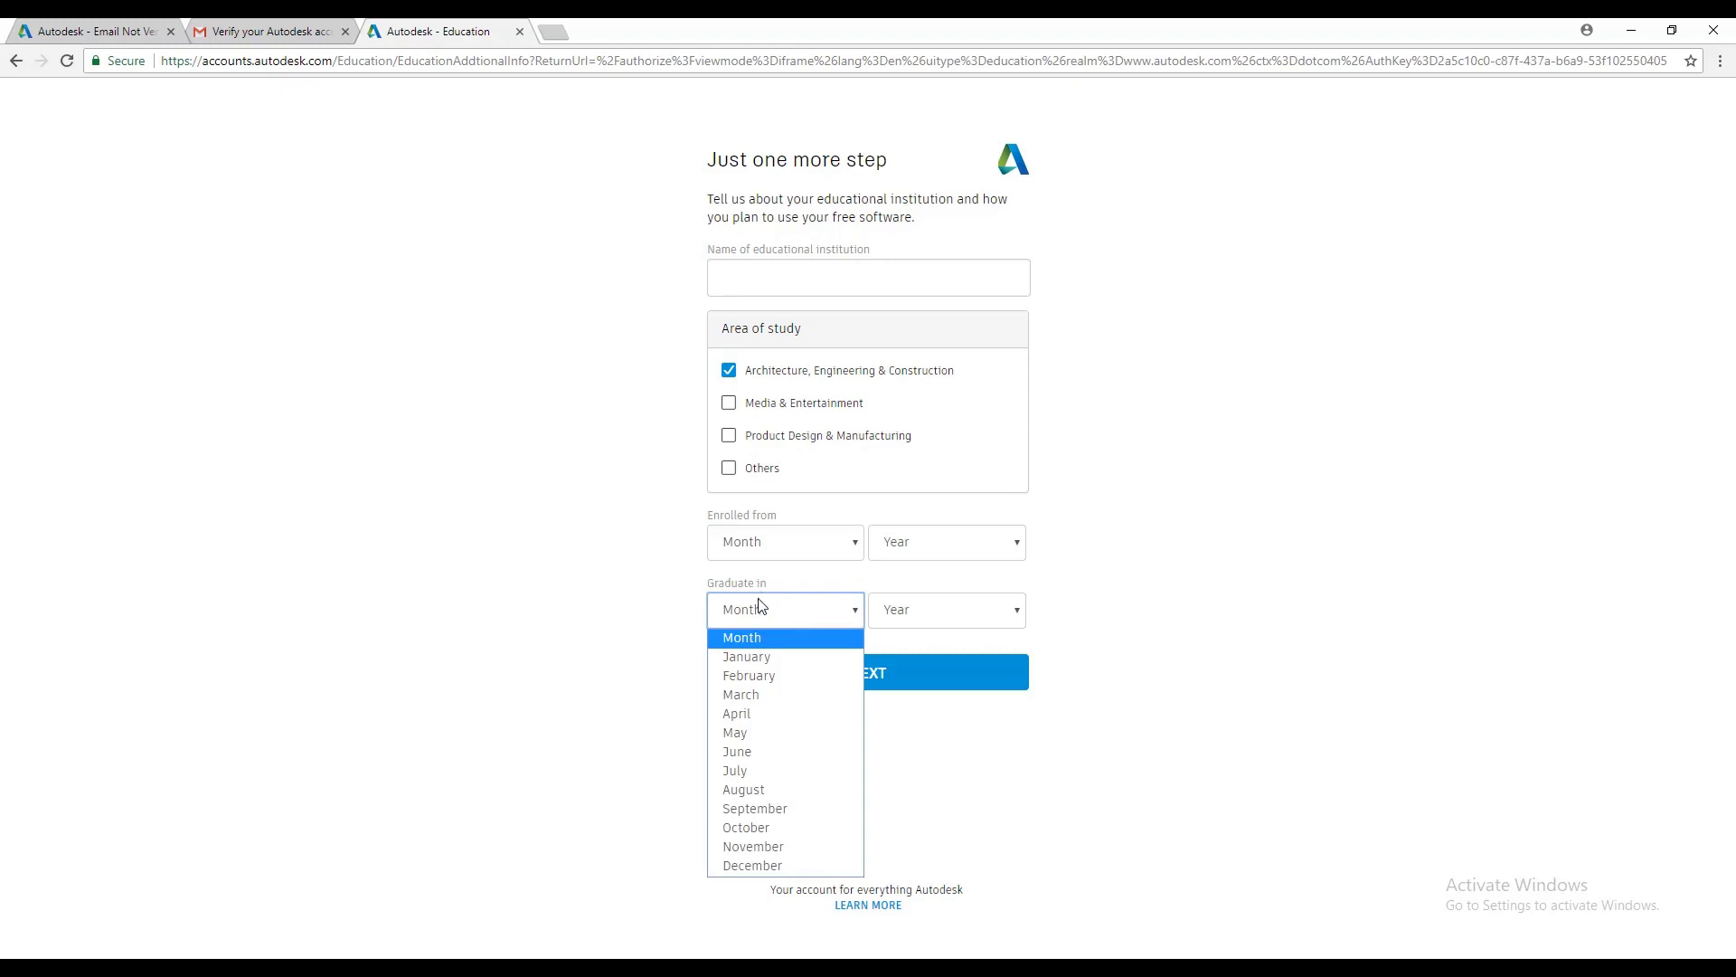
{"action": "left_click", "coordinate": [763, 733]}
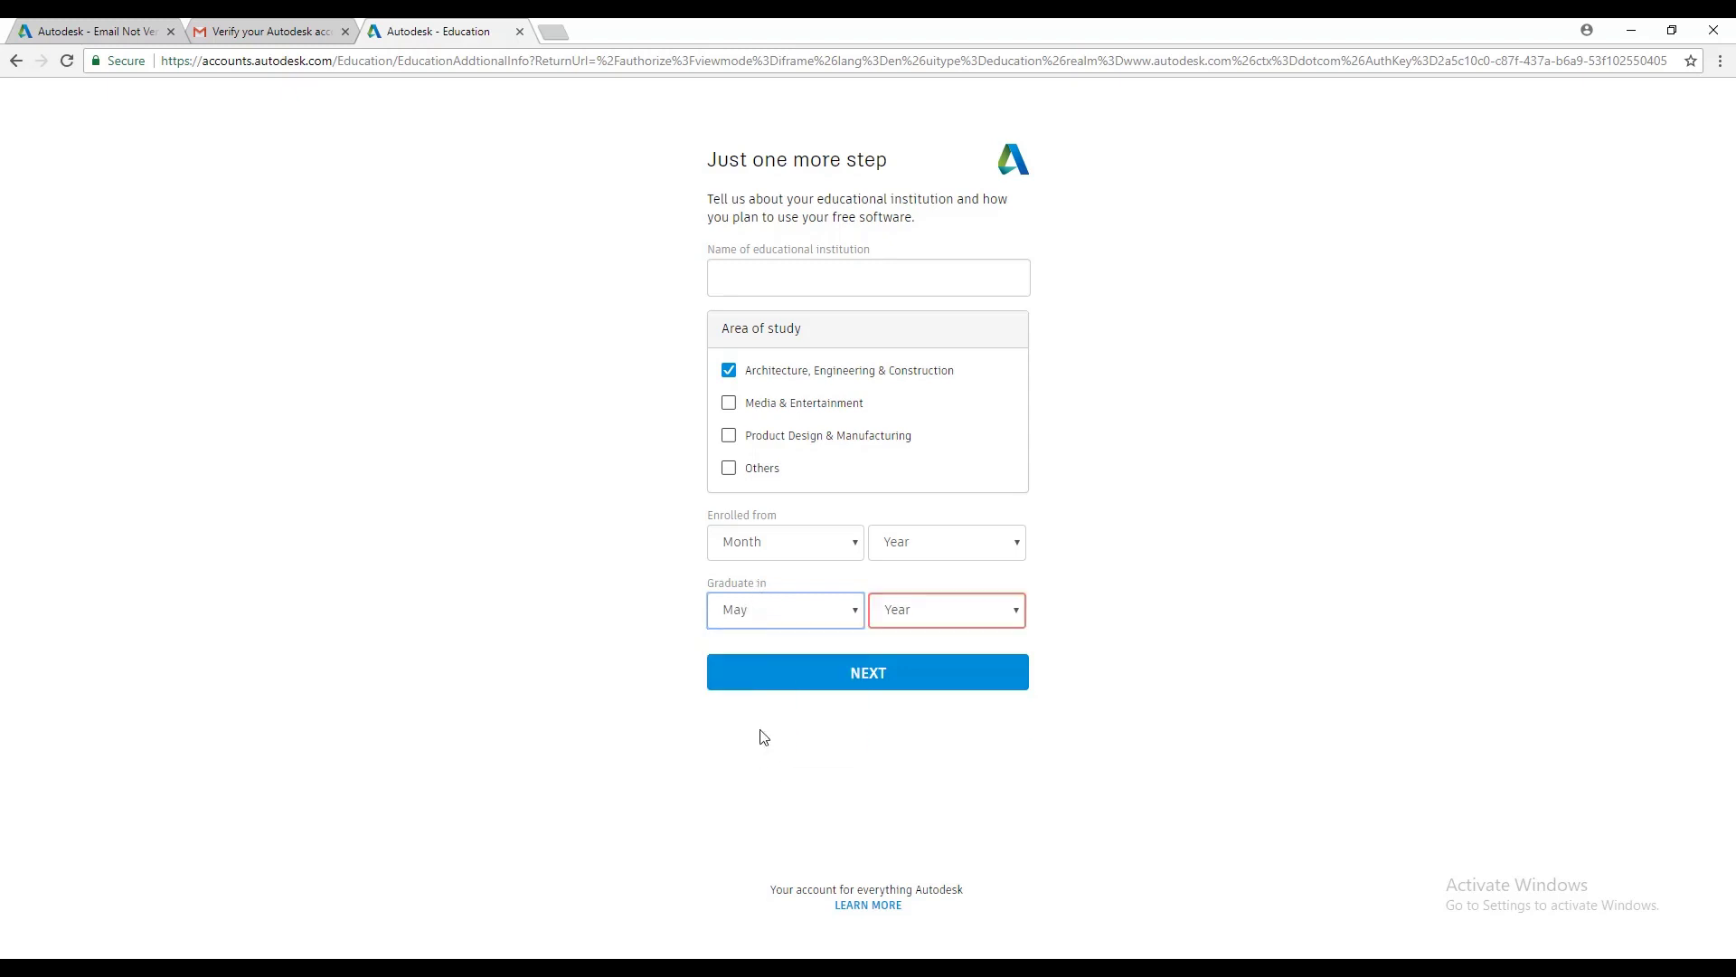
{"action": "left_click", "coordinate": [775, 535]}
{"action": "left_click", "coordinate": [763, 665]}
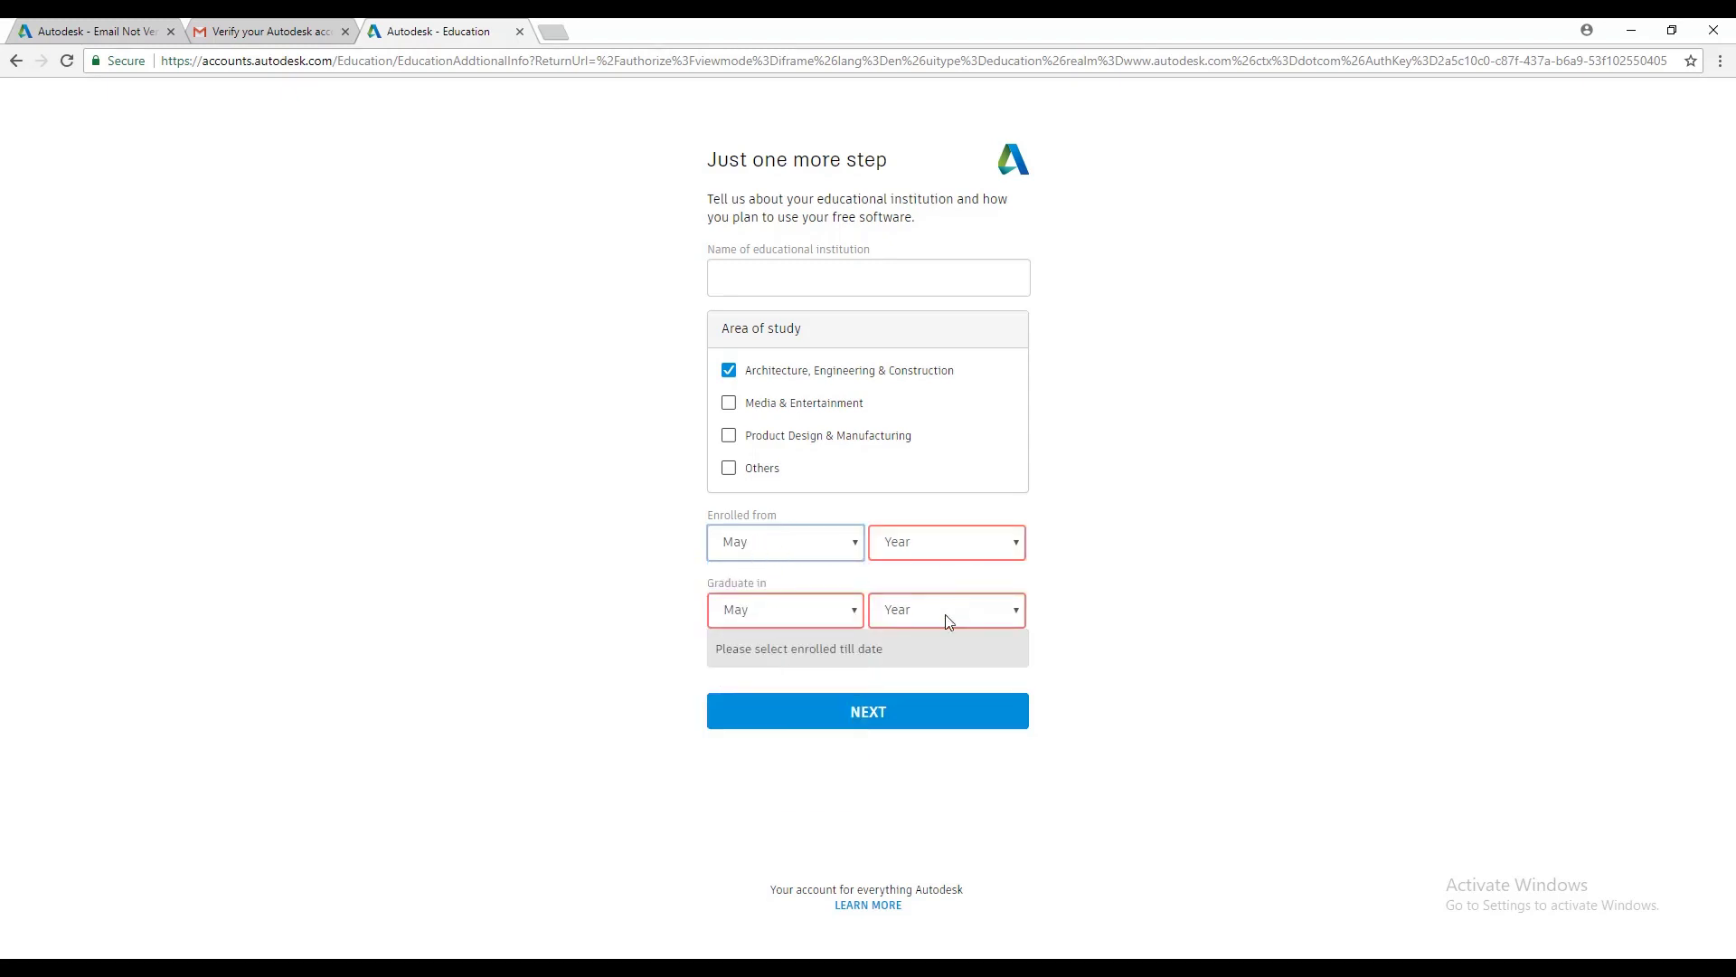
{"action": "left_click", "coordinate": [909, 612]}
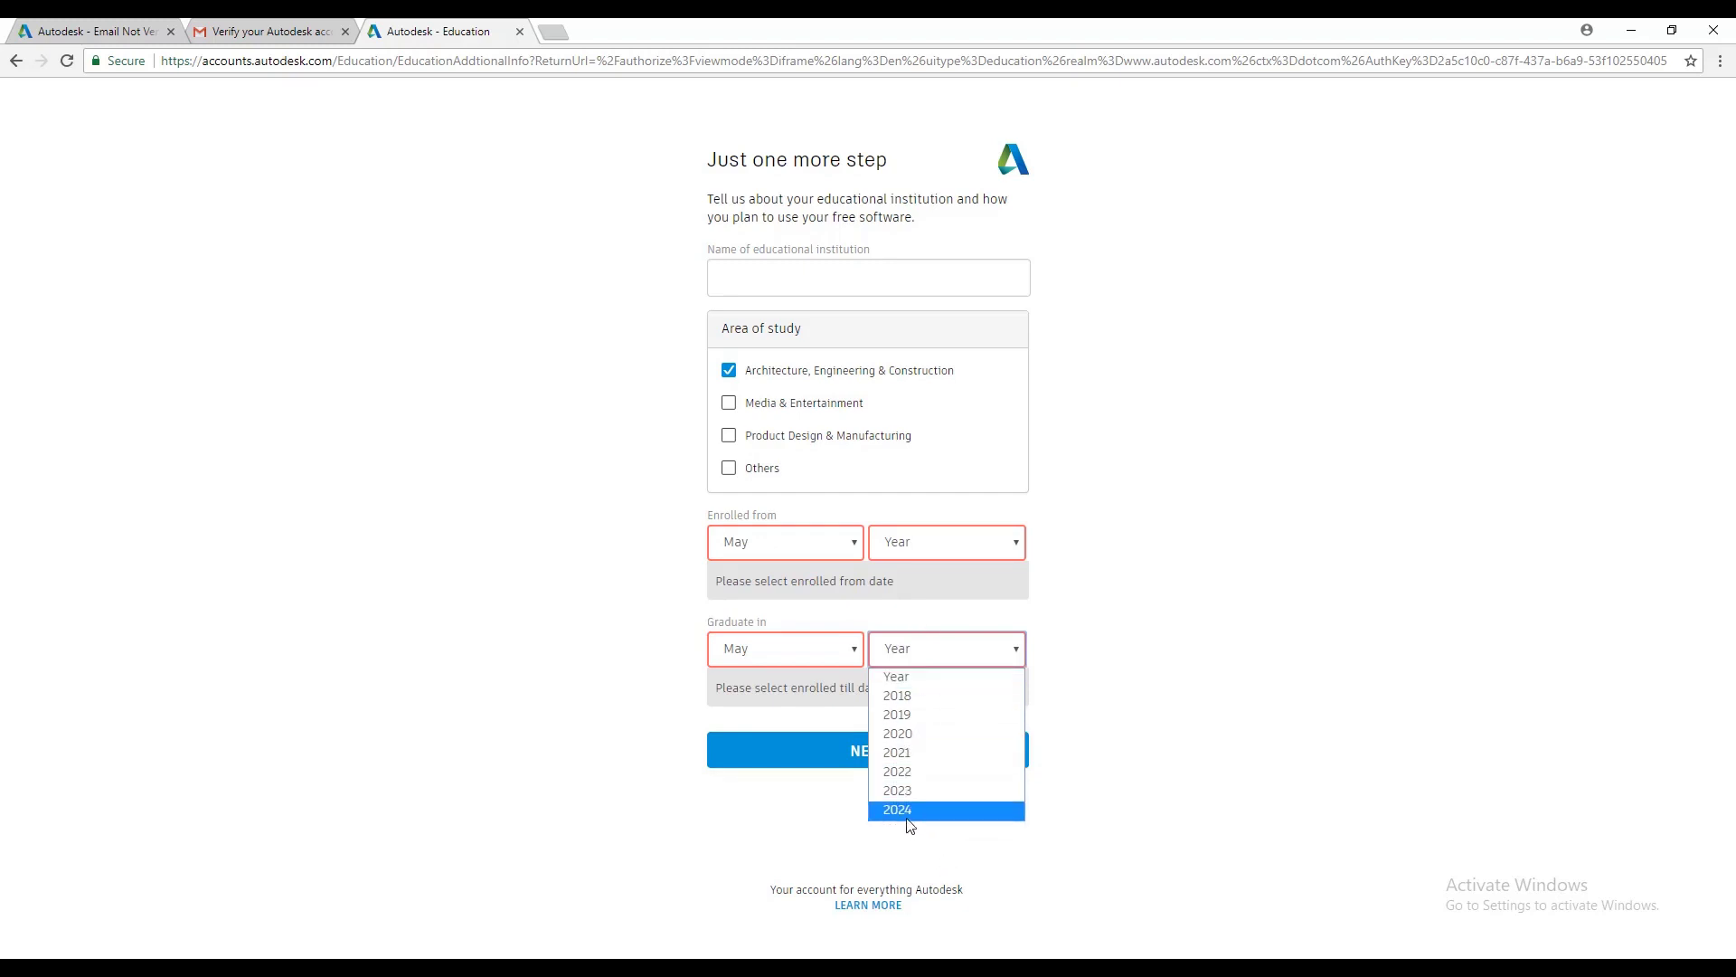
{"action": "left_click", "coordinate": [909, 810]}
{"action": "left_click", "coordinate": [917, 545]}
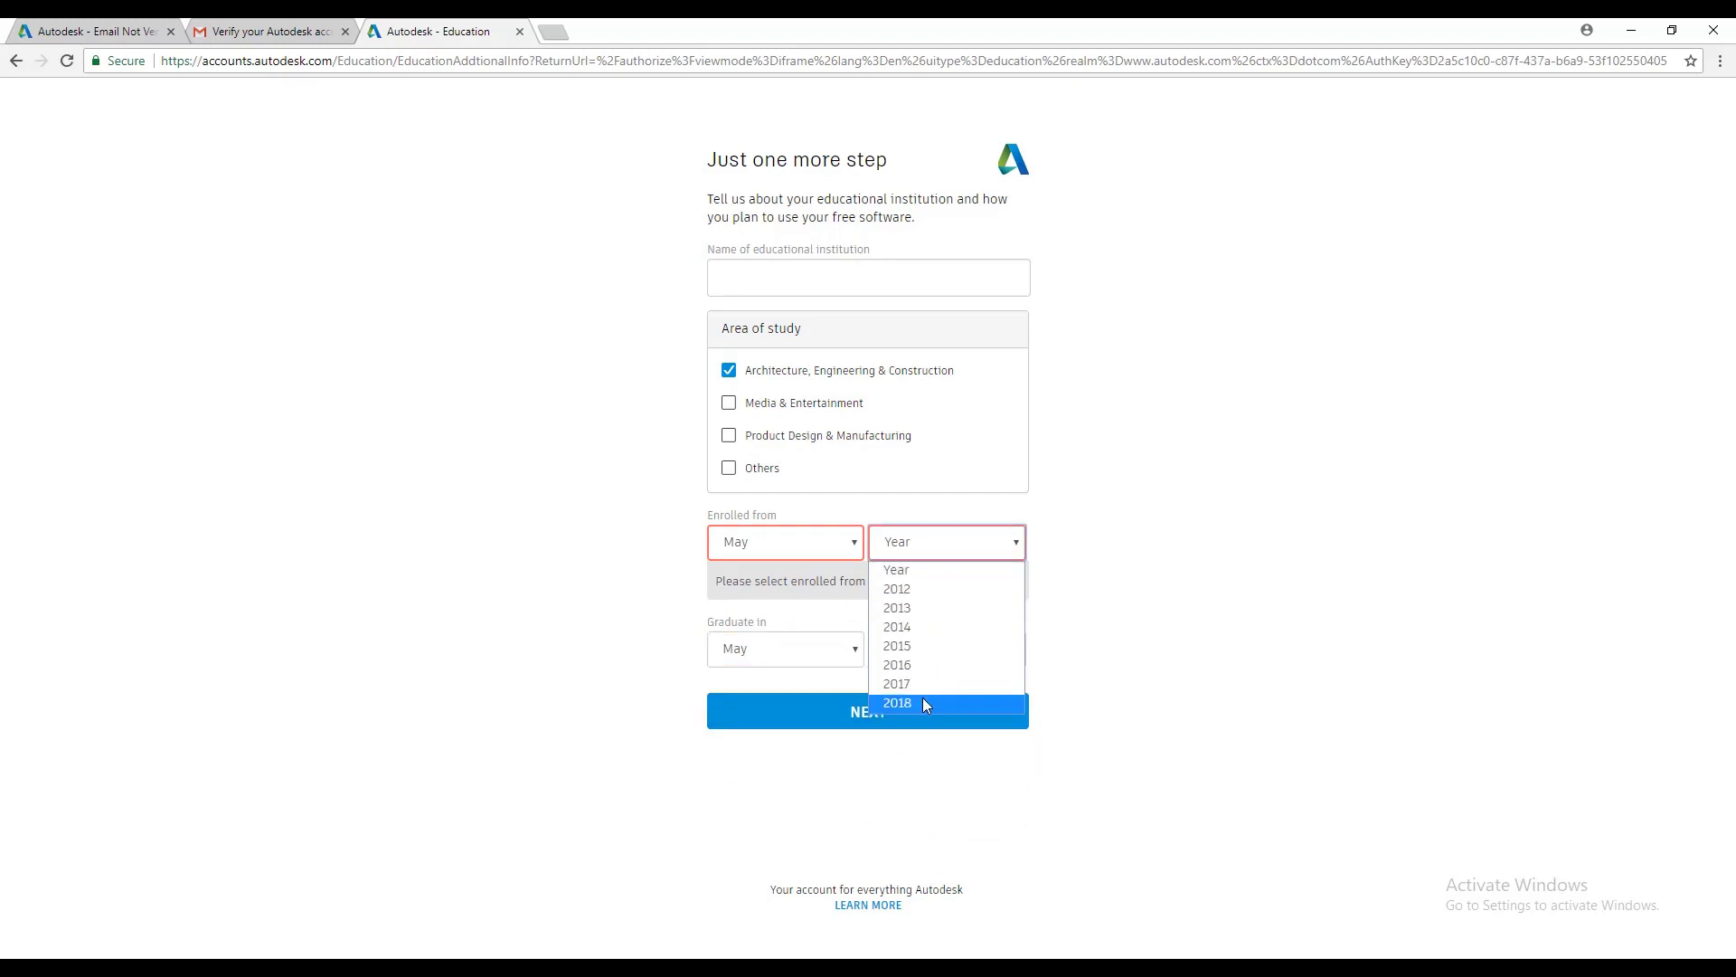
{"action": "left_click", "coordinate": [922, 698]}
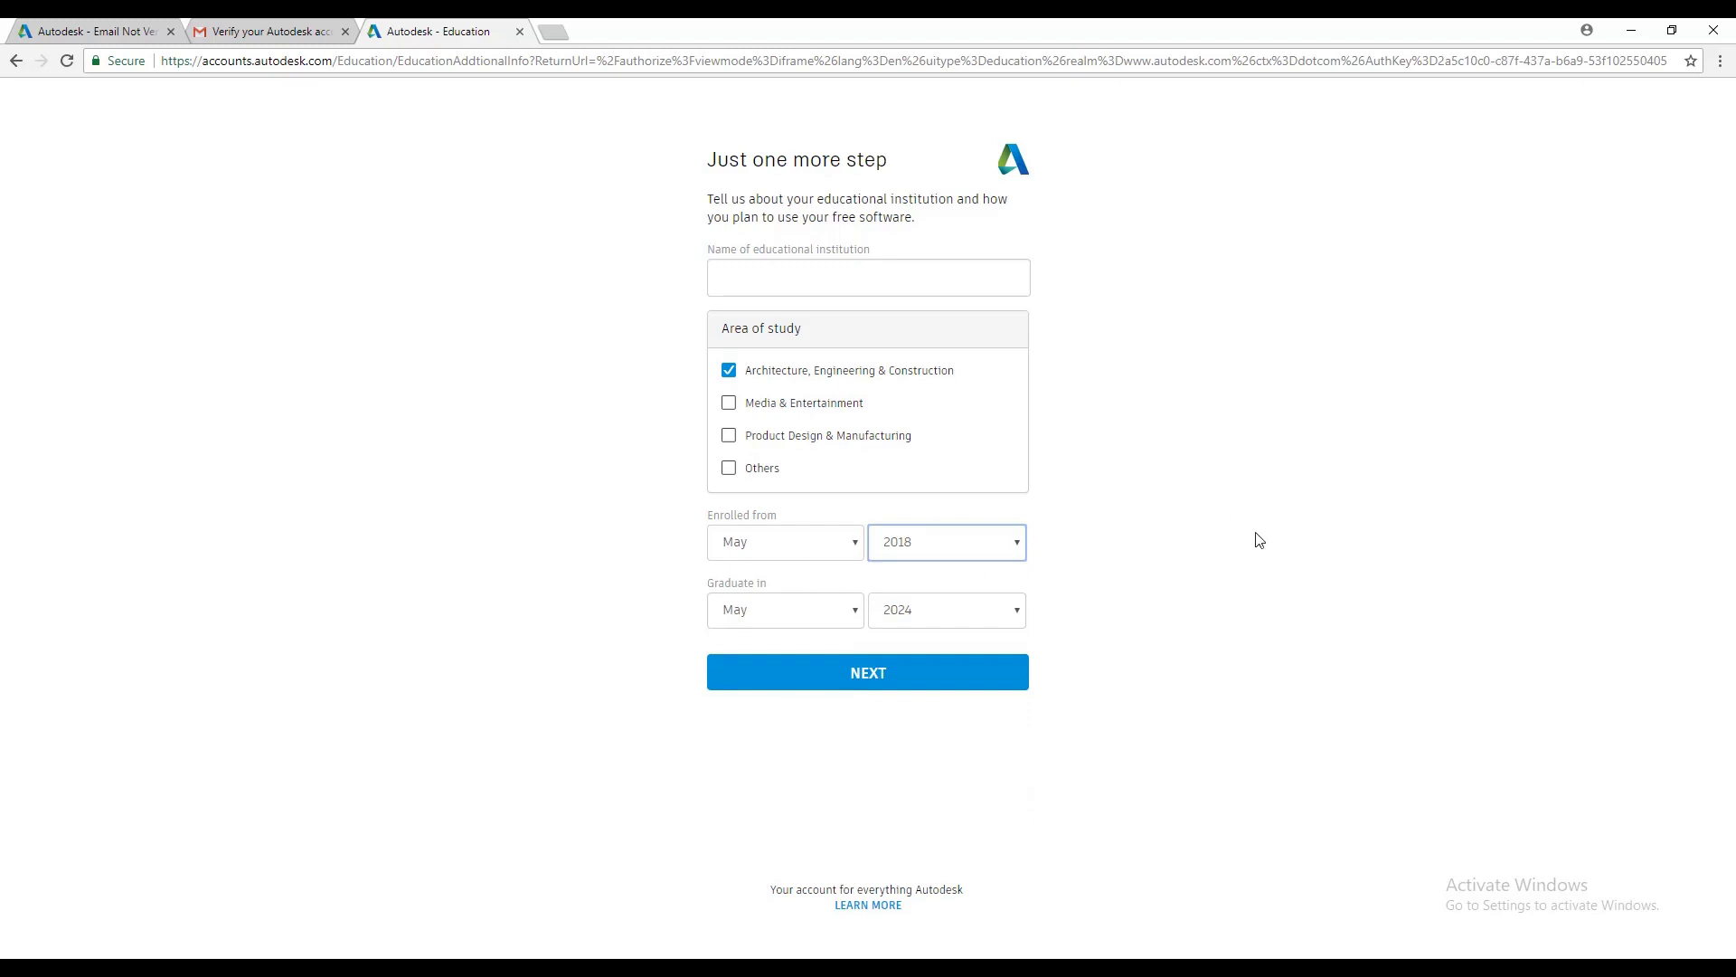
{"action": "left_click", "coordinate": [767, 276]}
{"action": "type", "text": "T"}
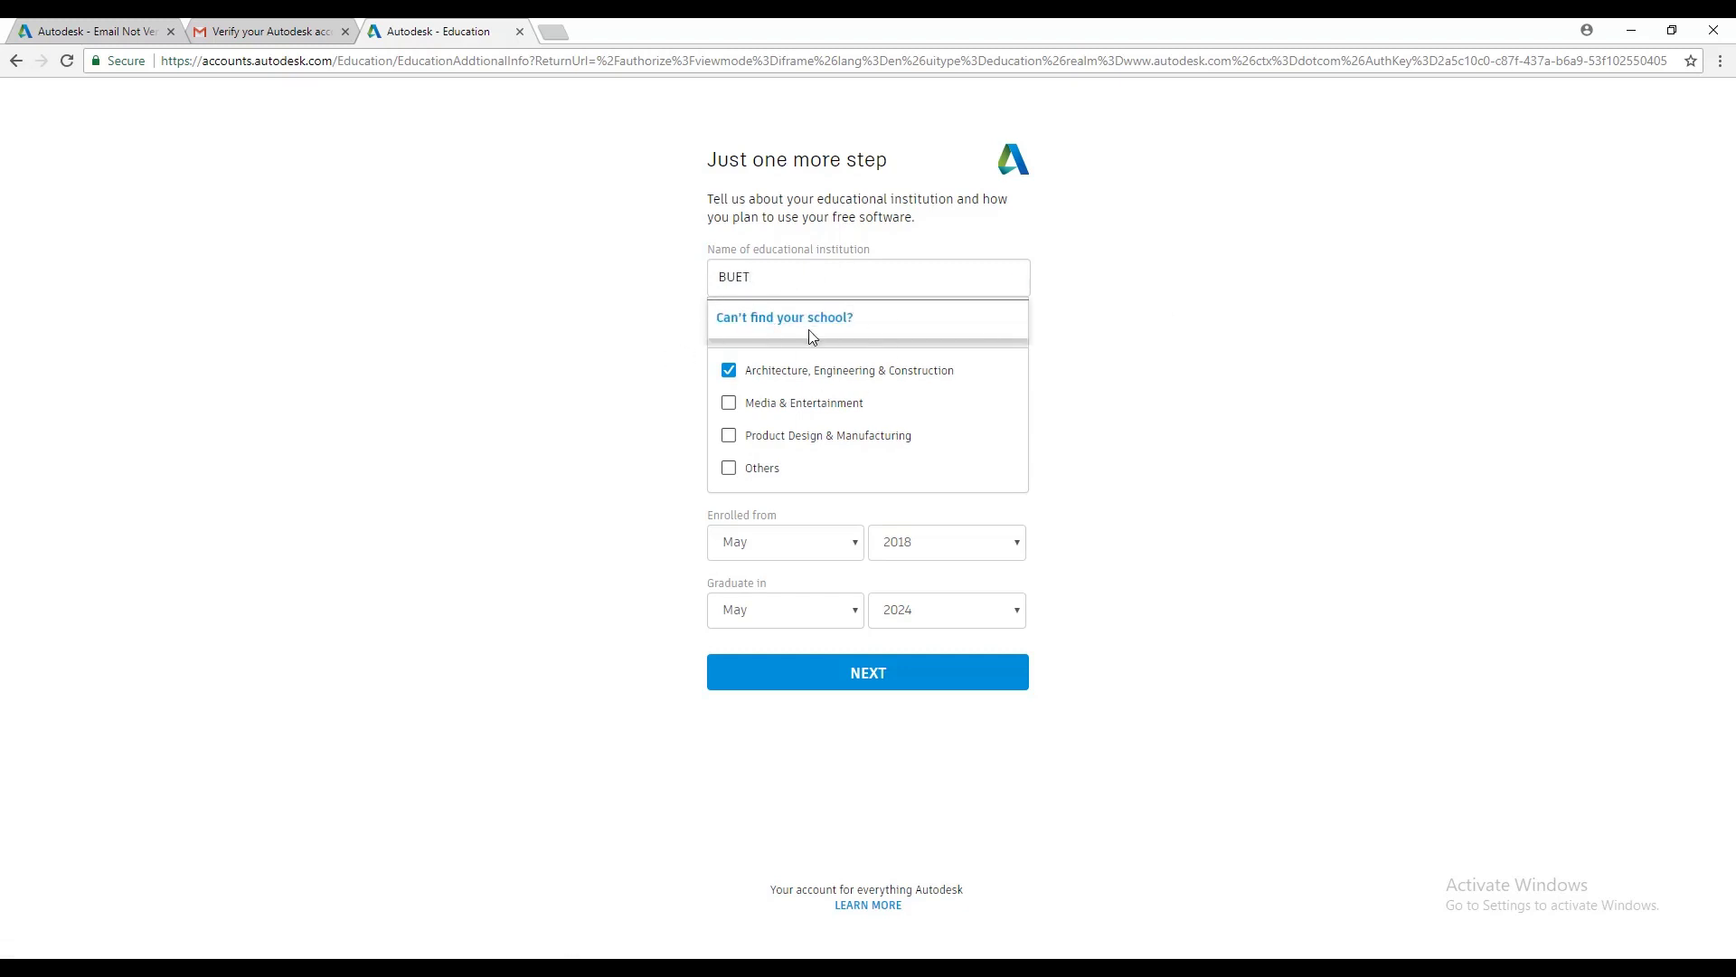
Step: Open the 'Can't find your school?' form and enter BUET as the institution name
{"action": "left_click", "coordinate": [791, 317]}
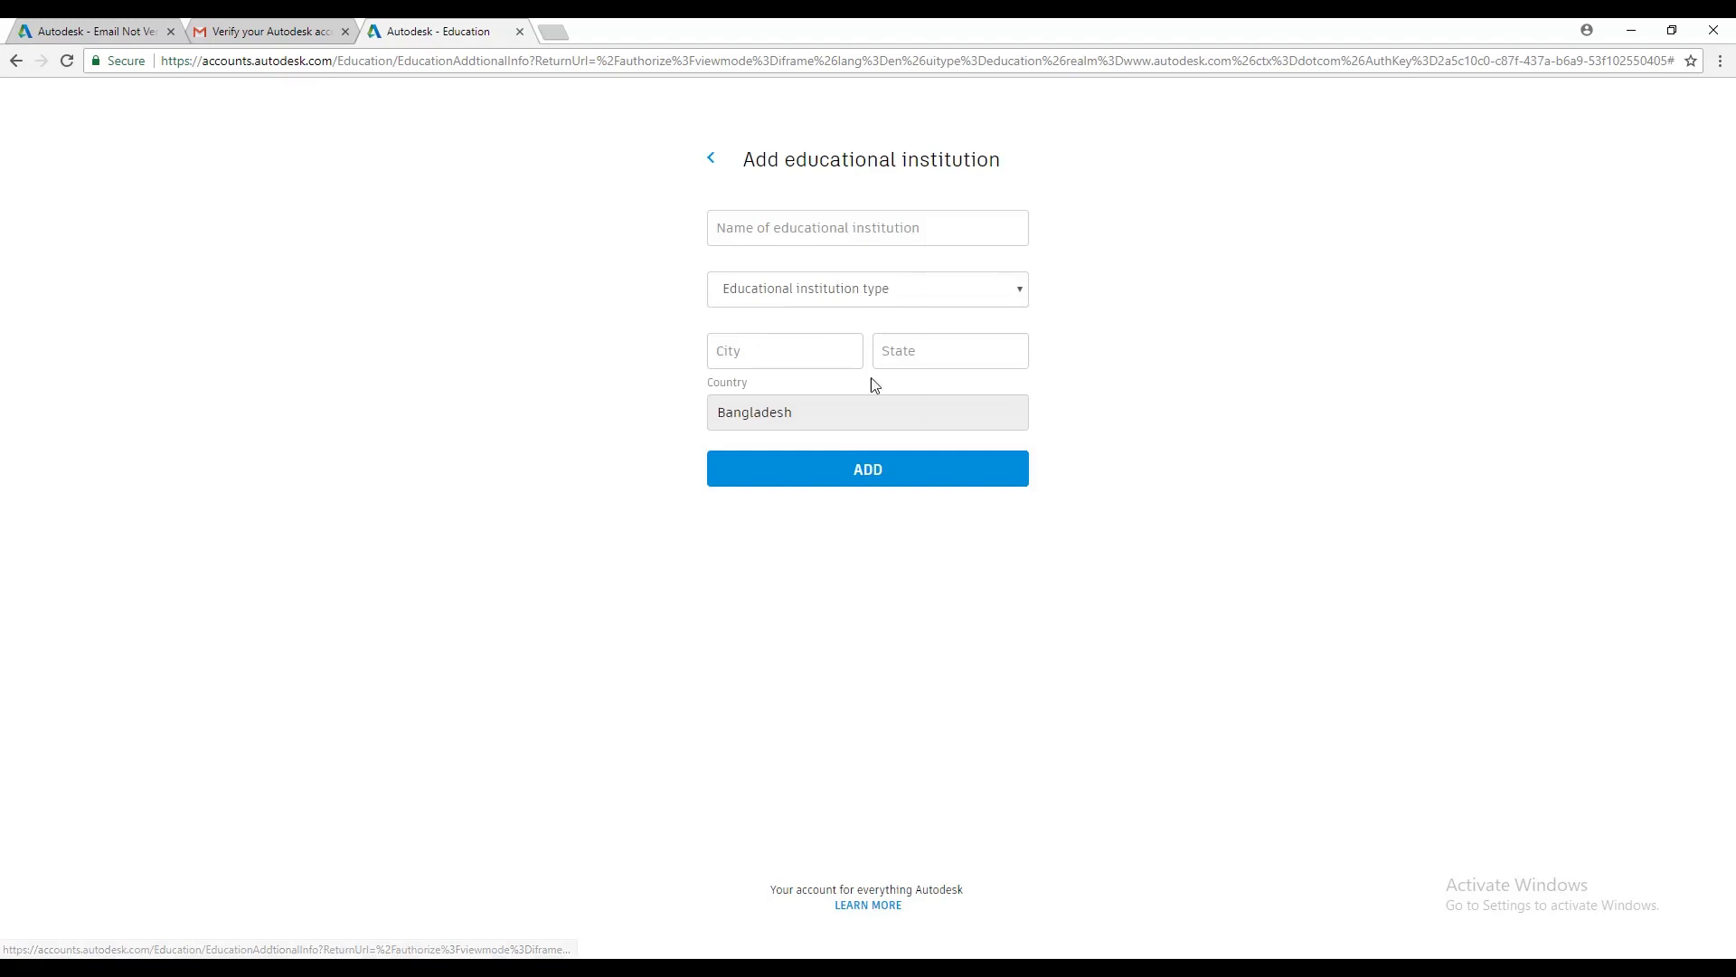
{"action": "left_click", "coordinate": [817, 232]}
{"action": "type", "text": "BUET"}
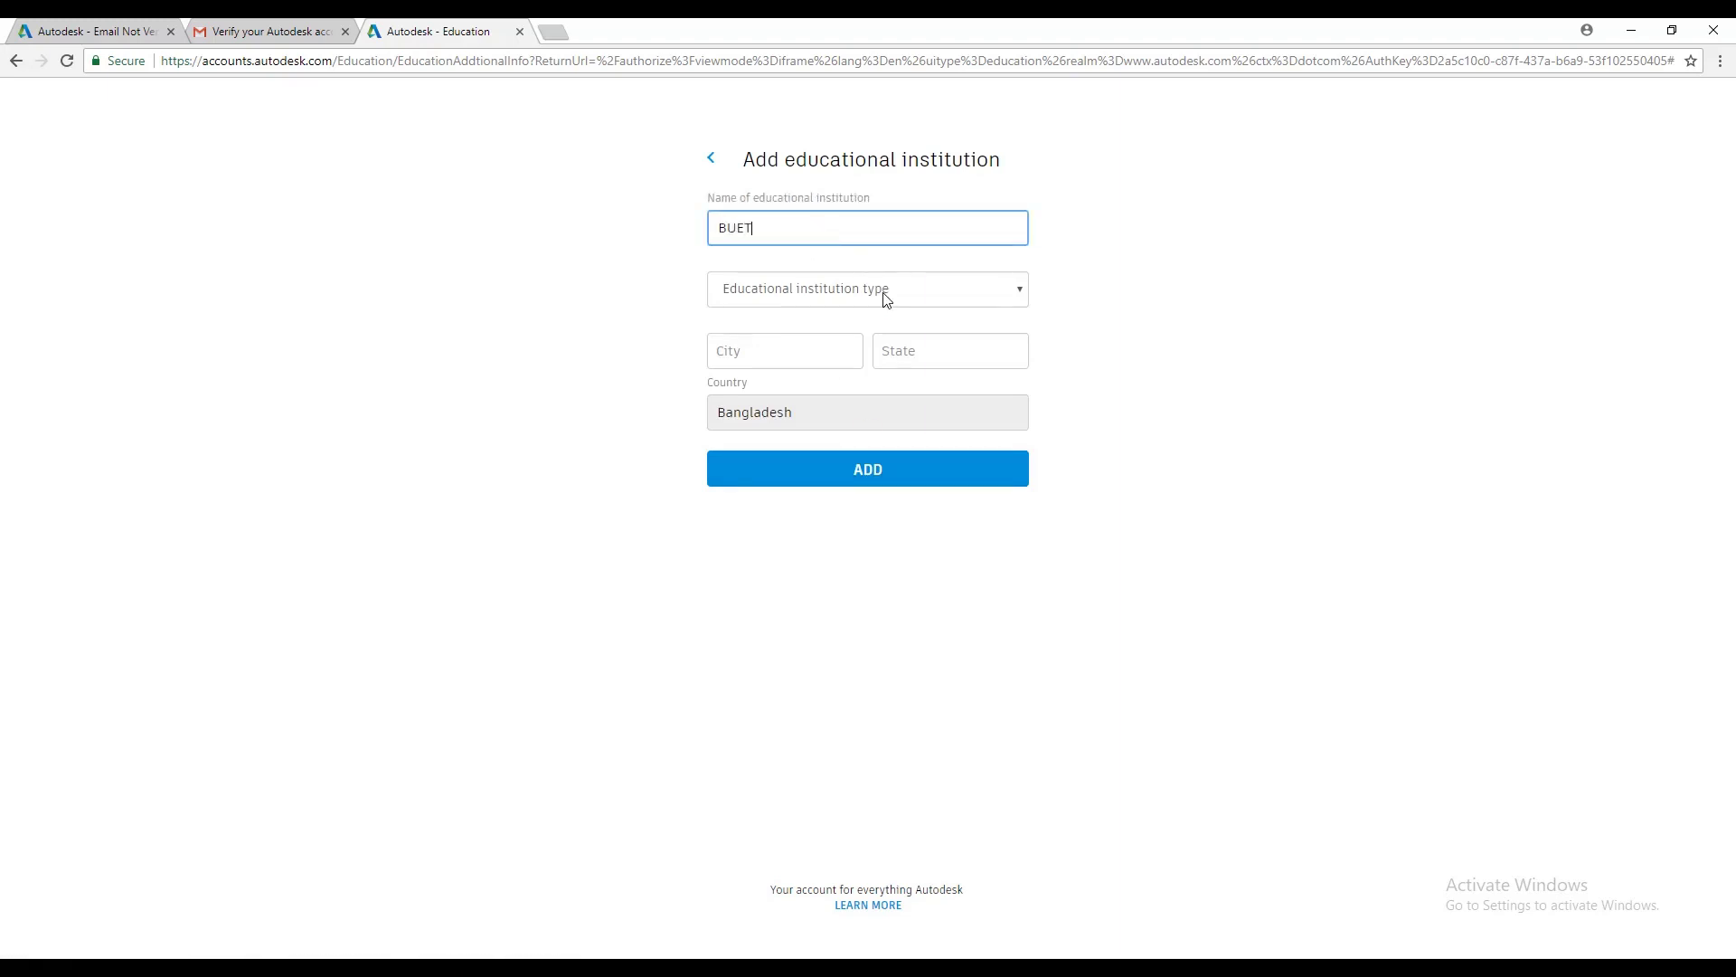
{"action": "left_click", "coordinate": [883, 293]}
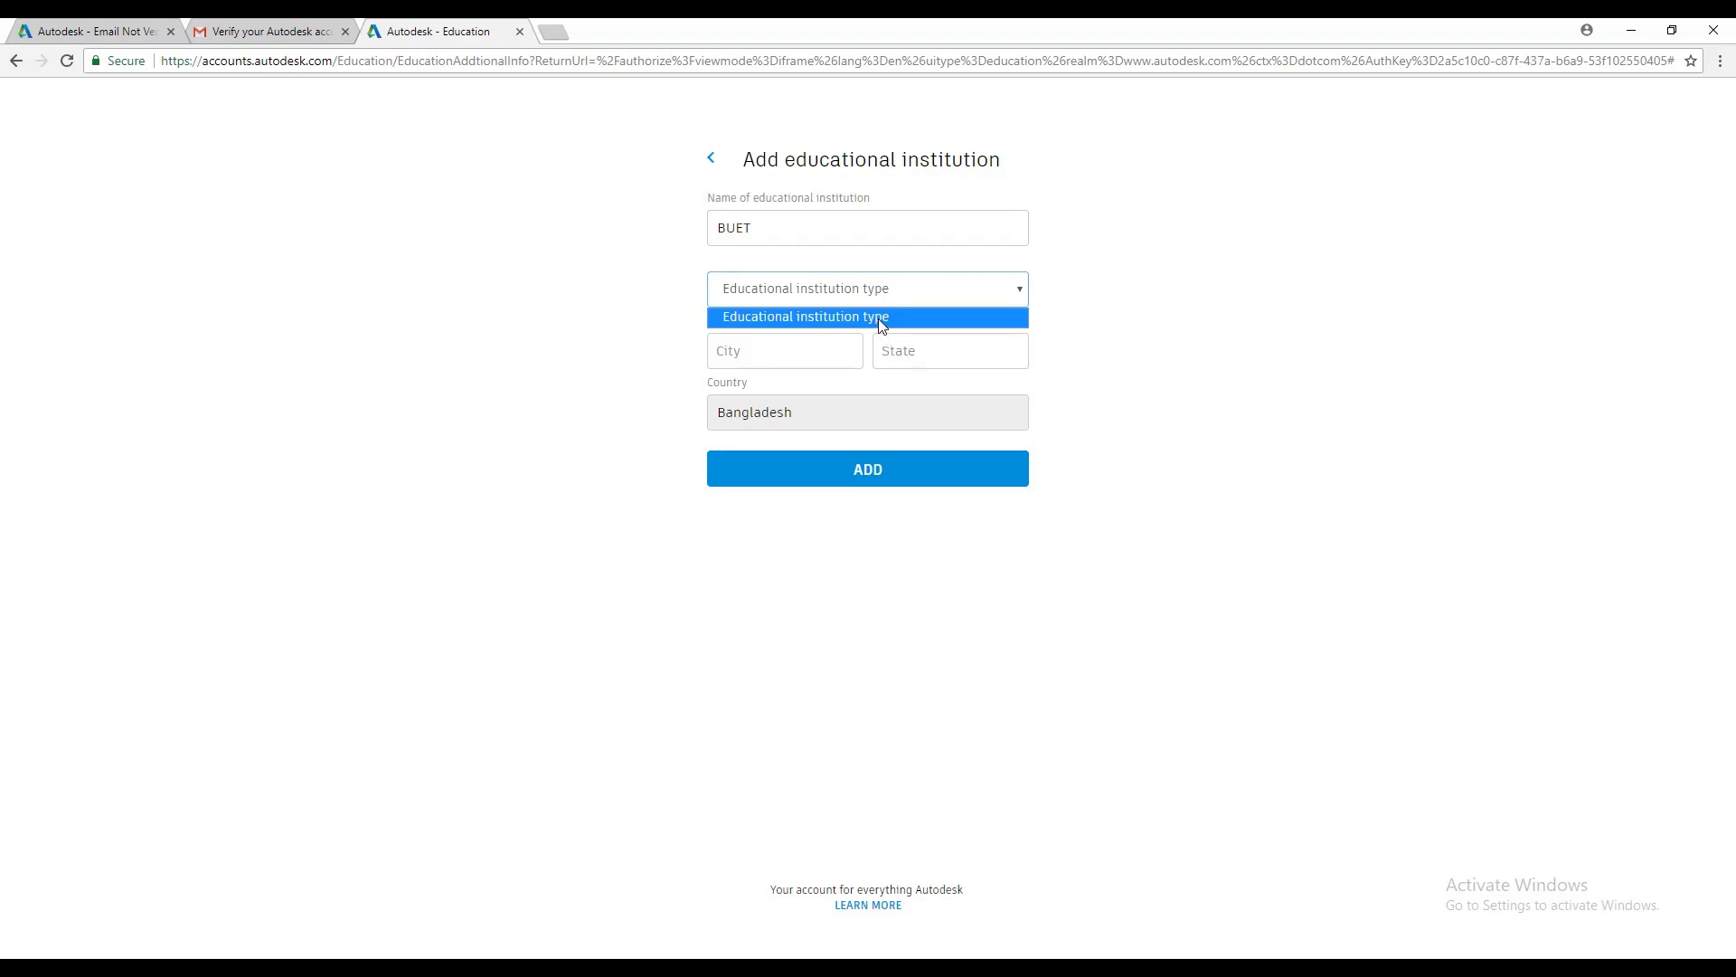
{"action": "left_click", "coordinate": [882, 318]}
Step: Enter Dhaka as city and state, then return to the student details form
{"action": "left_click", "coordinate": [741, 359]}
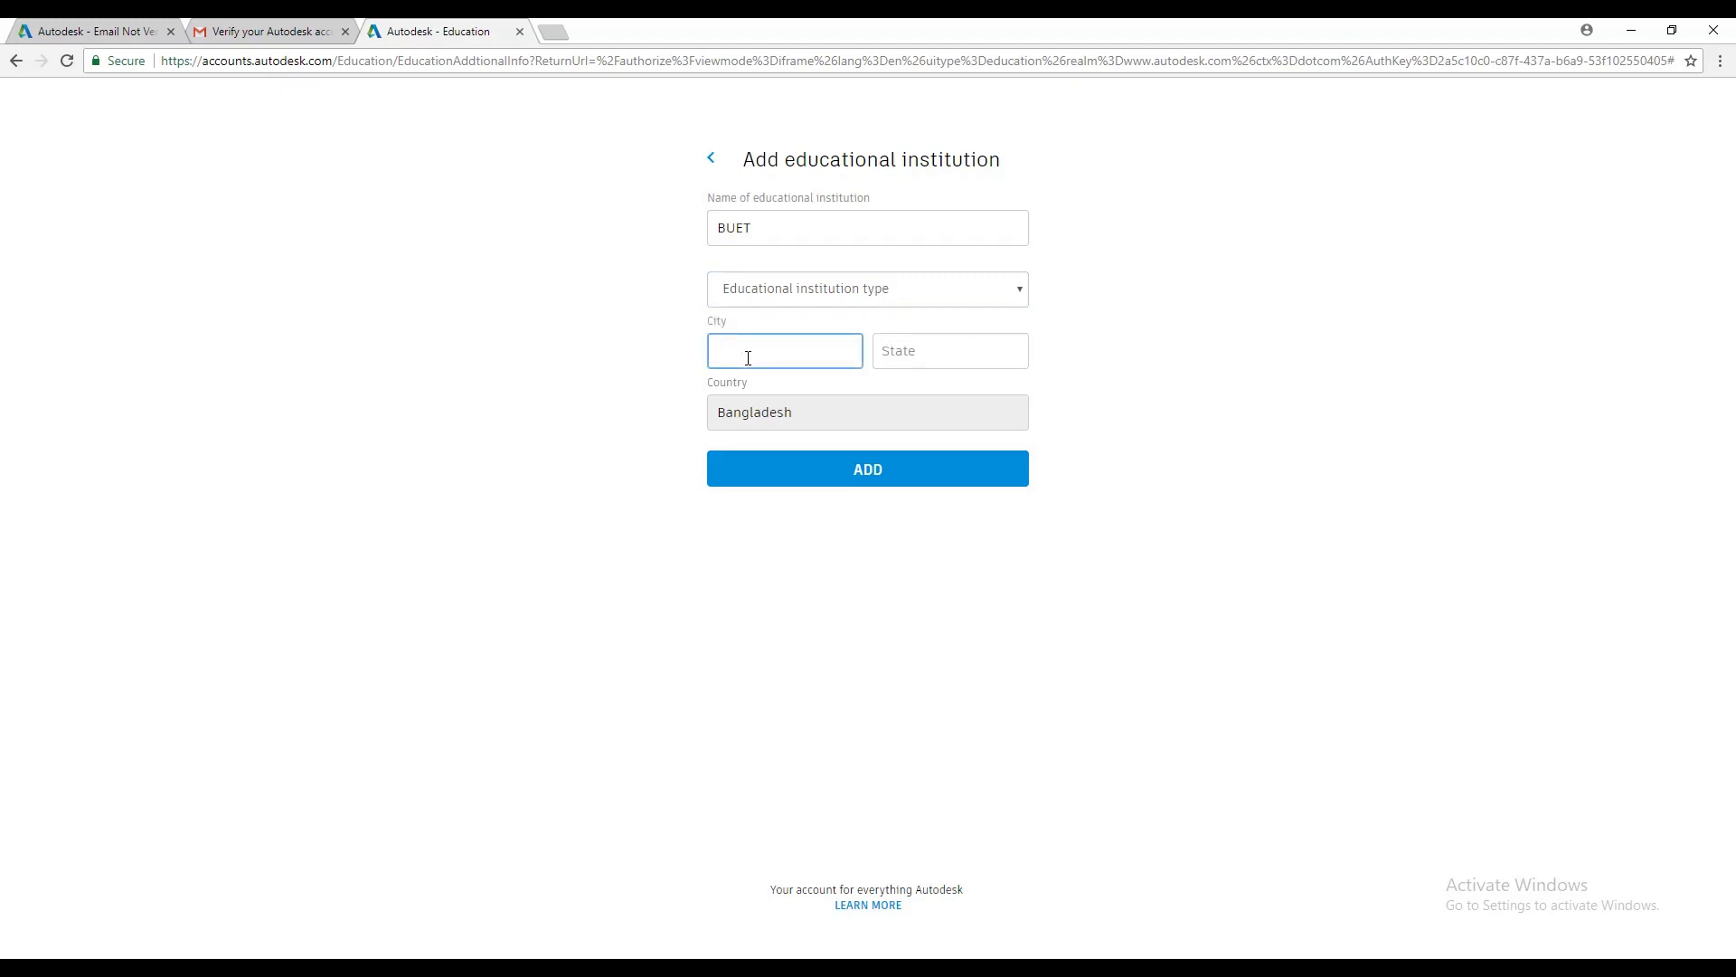
{"action": "type", "text": "DHAKA"}
{"action": "left_click_drag", "start_coordinate": [767, 353], "coordinate": [732, 359]}
{"action": "type", "text": "haka"}
{"action": "left_click", "coordinate": [928, 358]}
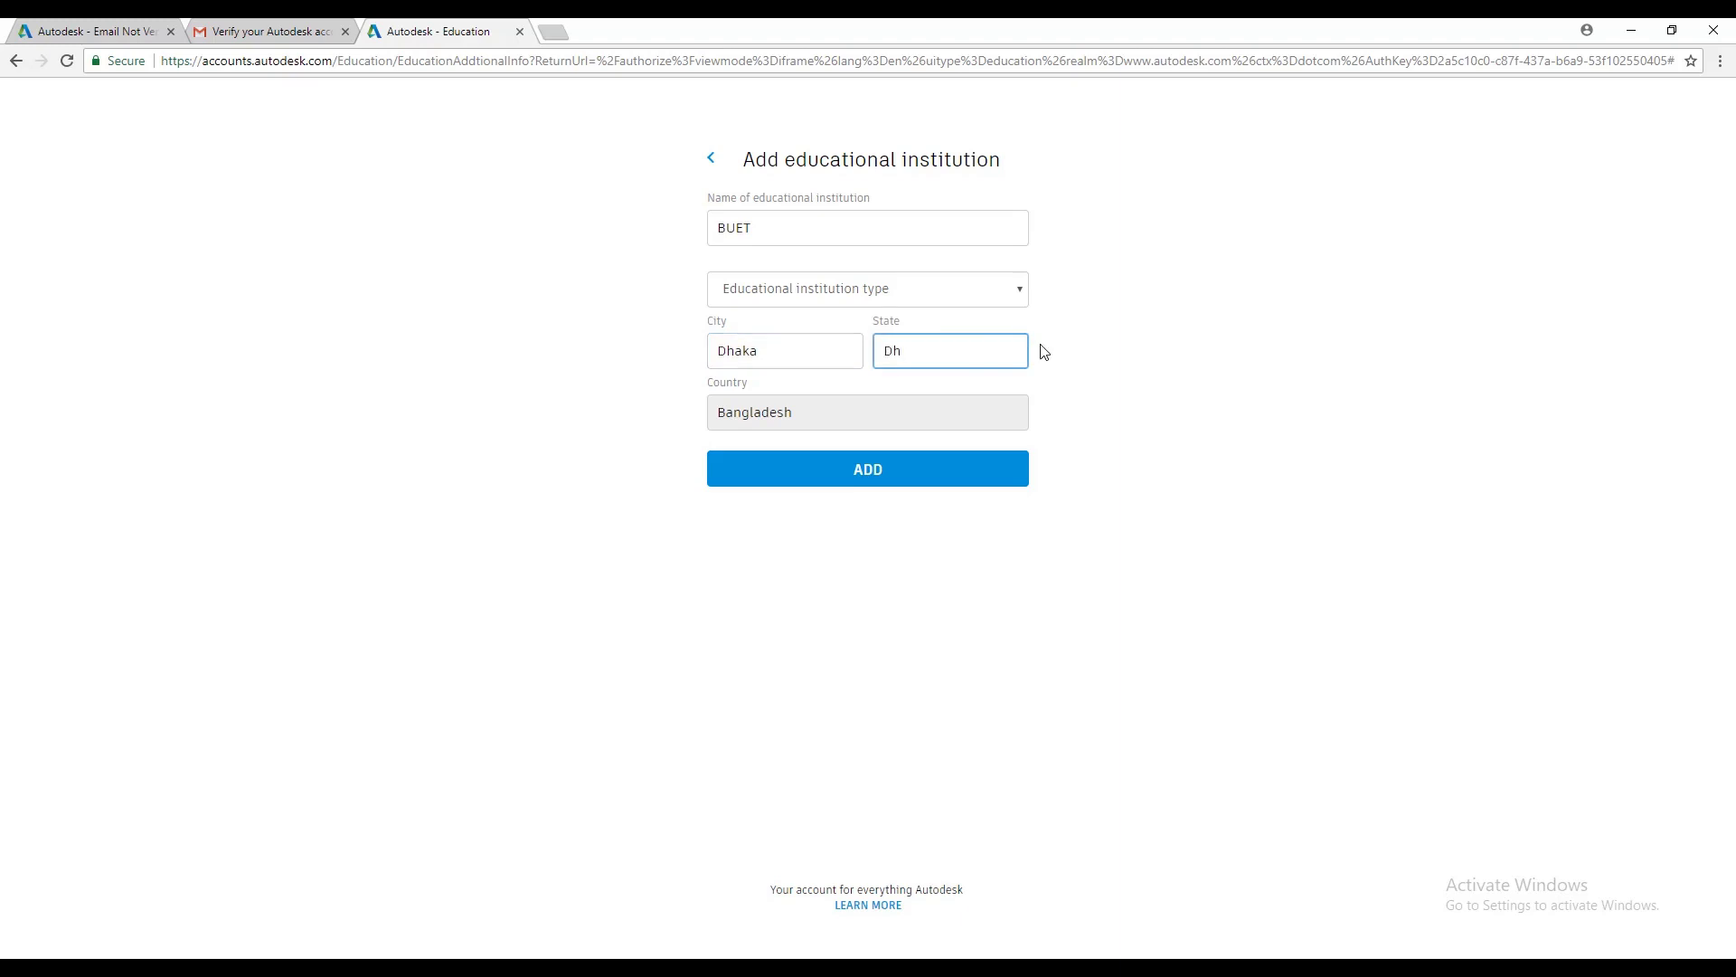
{"action": "left_click", "coordinate": [880, 486]}
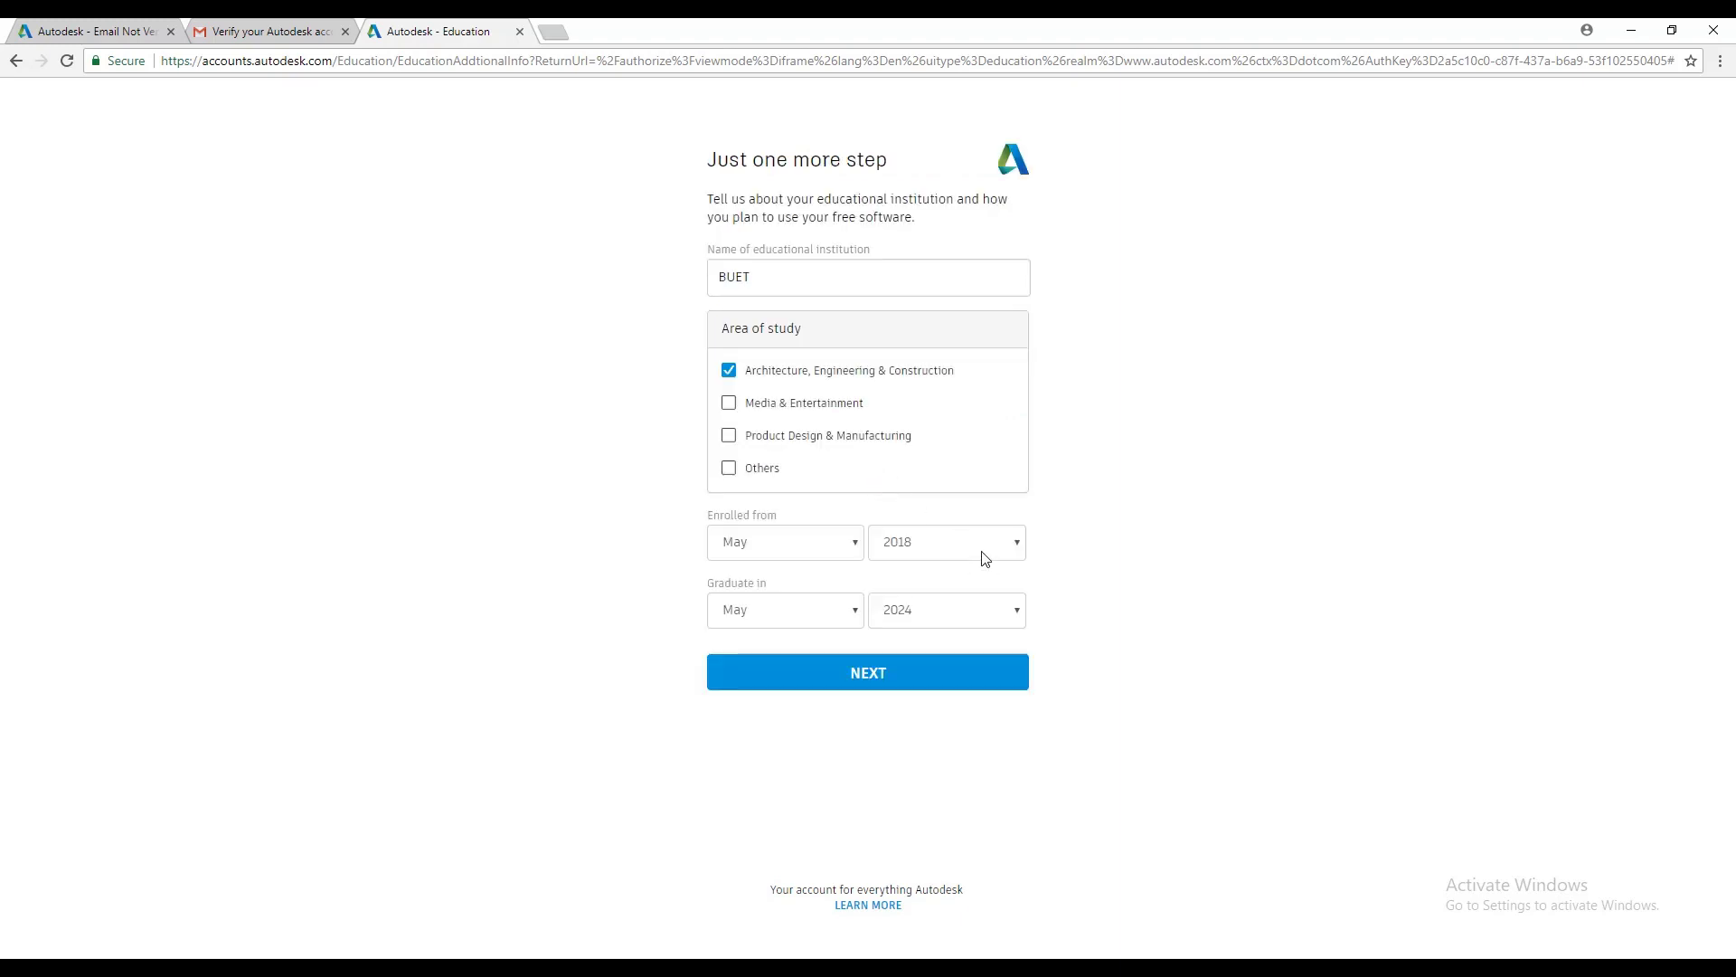
Step: Submit the education details and continue from Account set to the Maya download page
{"action": "left_click", "coordinate": [777, 687]}
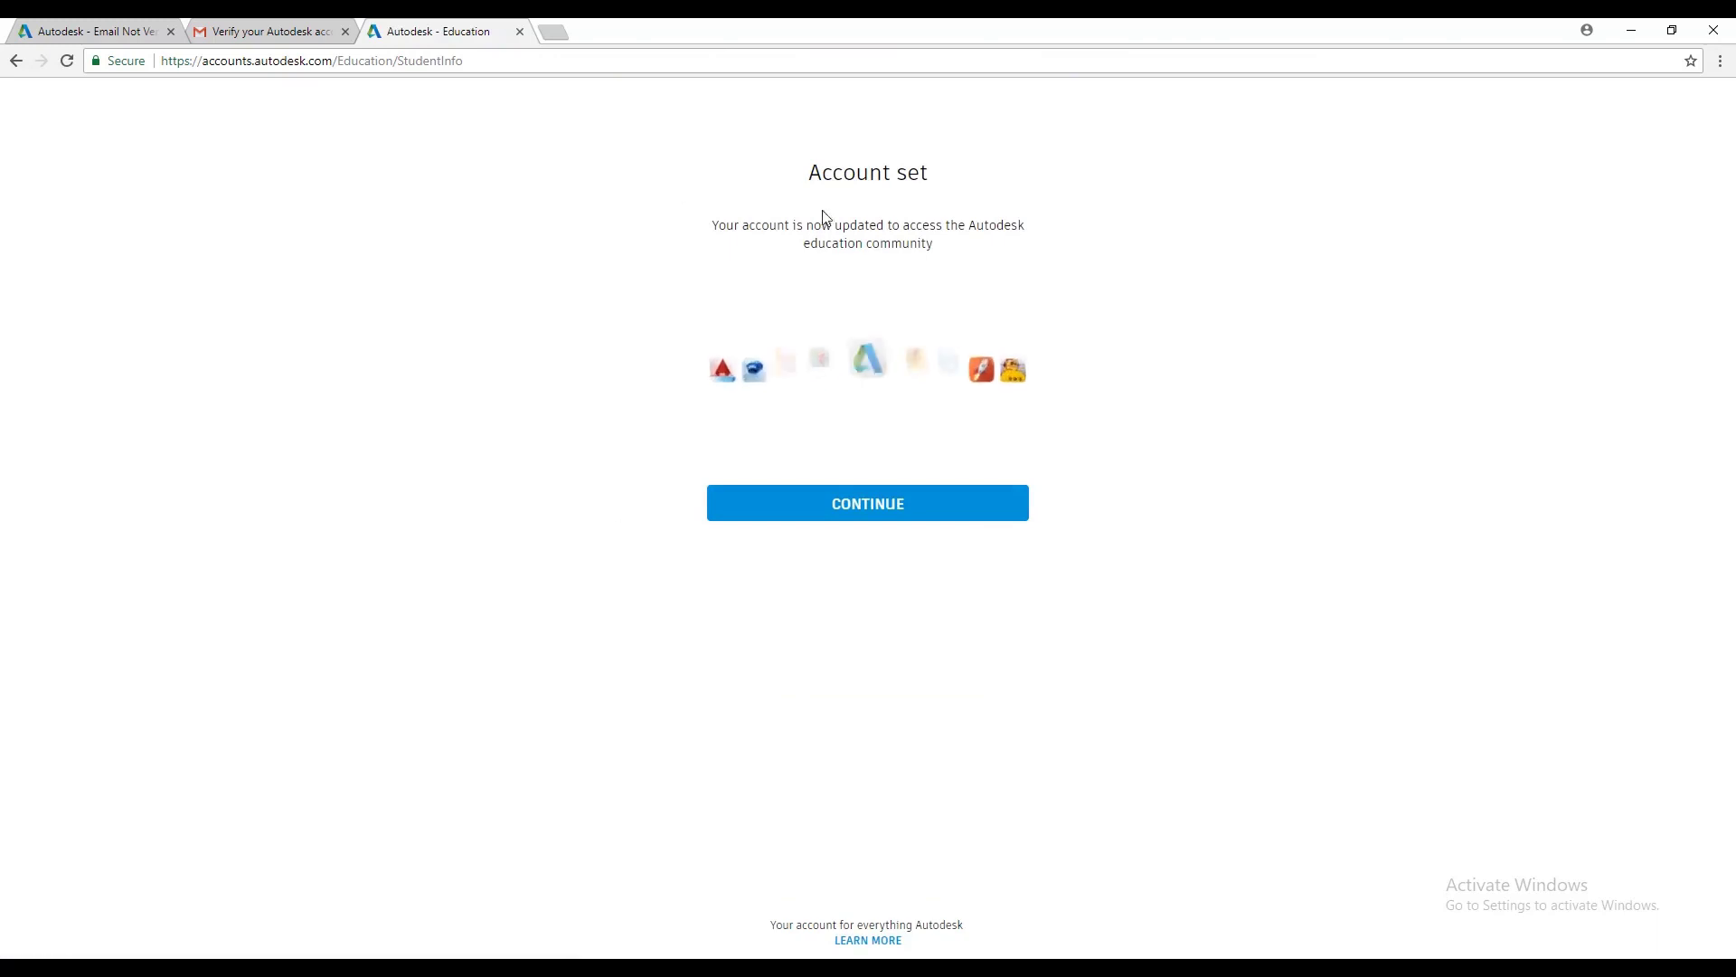
{"action": "left_click", "coordinate": [885, 503]}
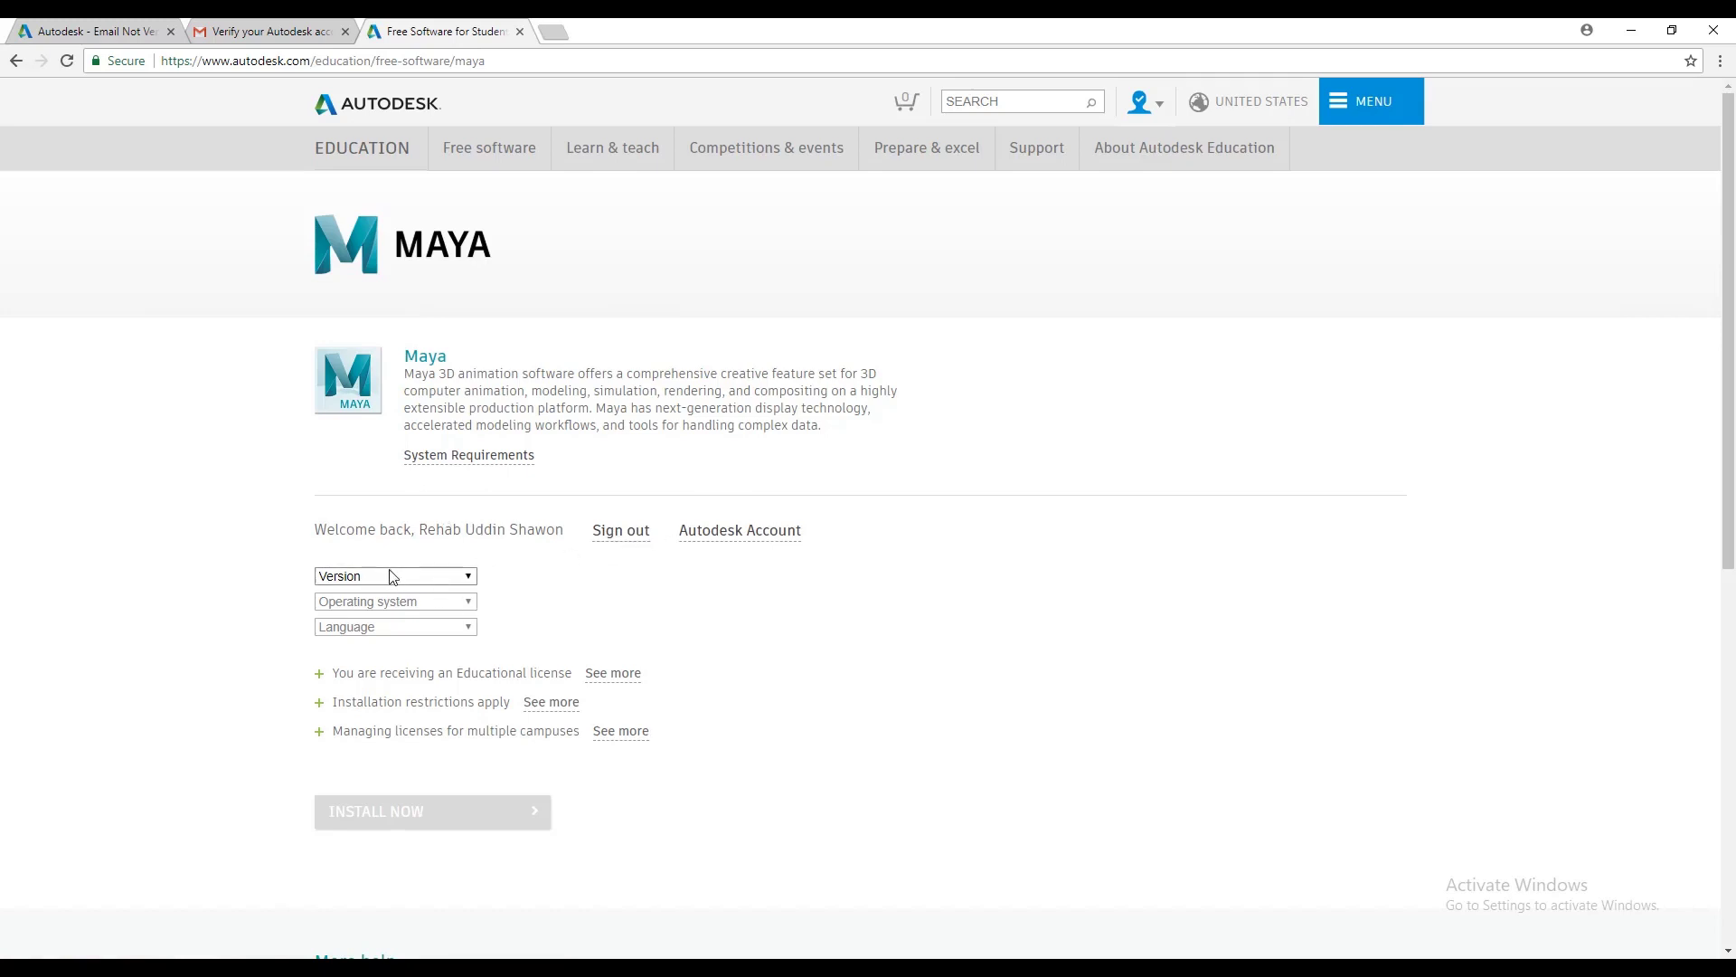
Step: Choose Maya 2017, Windows 64-bit and English, revealing the serial number and download size
{"action": "left_click", "coordinate": [465, 586]}
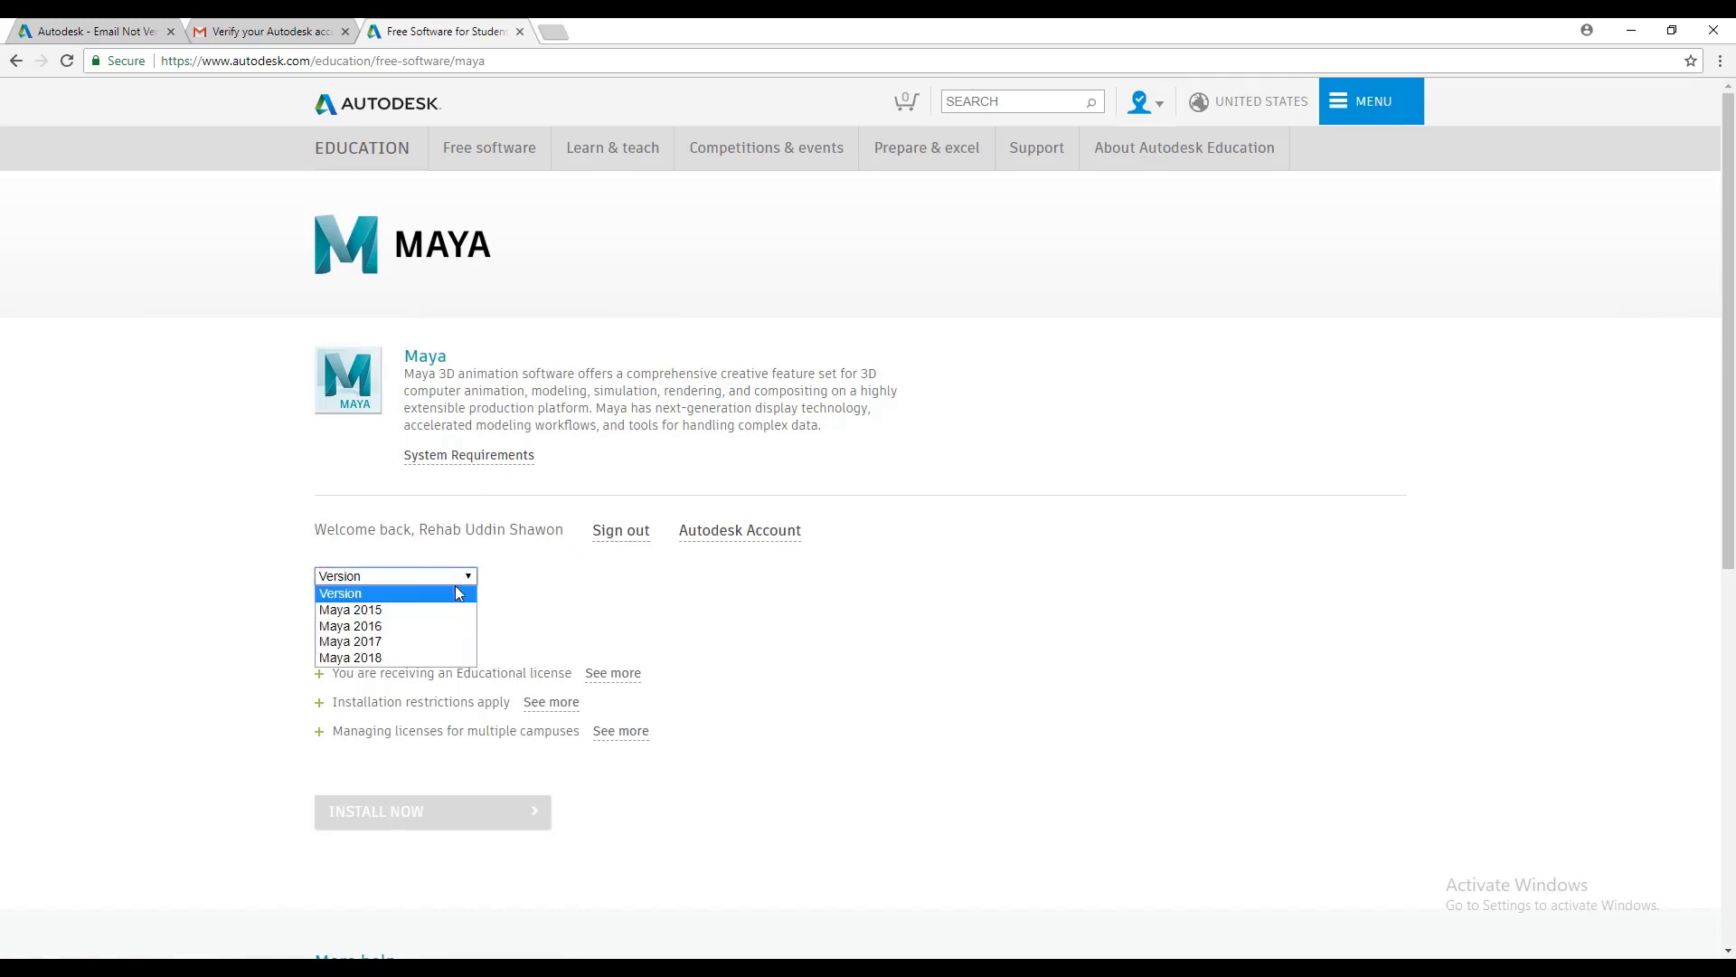
{"action": "left_click", "coordinate": [374, 648]}
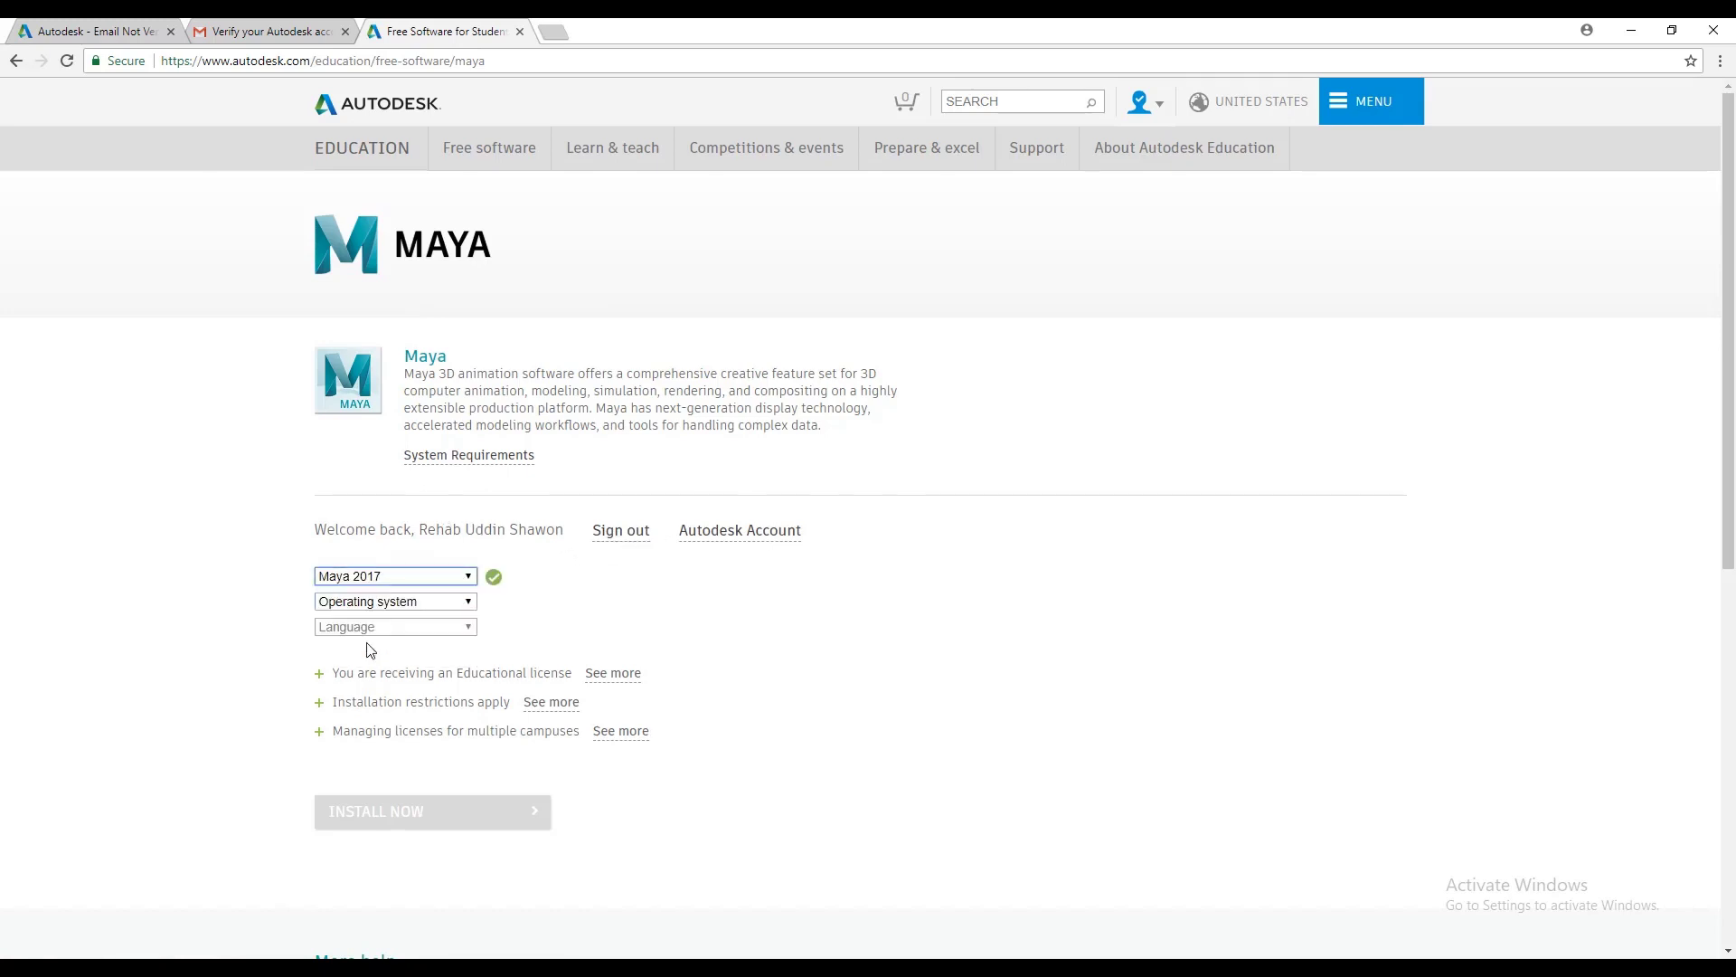
{"action": "left_click", "coordinate": [434, 604]}
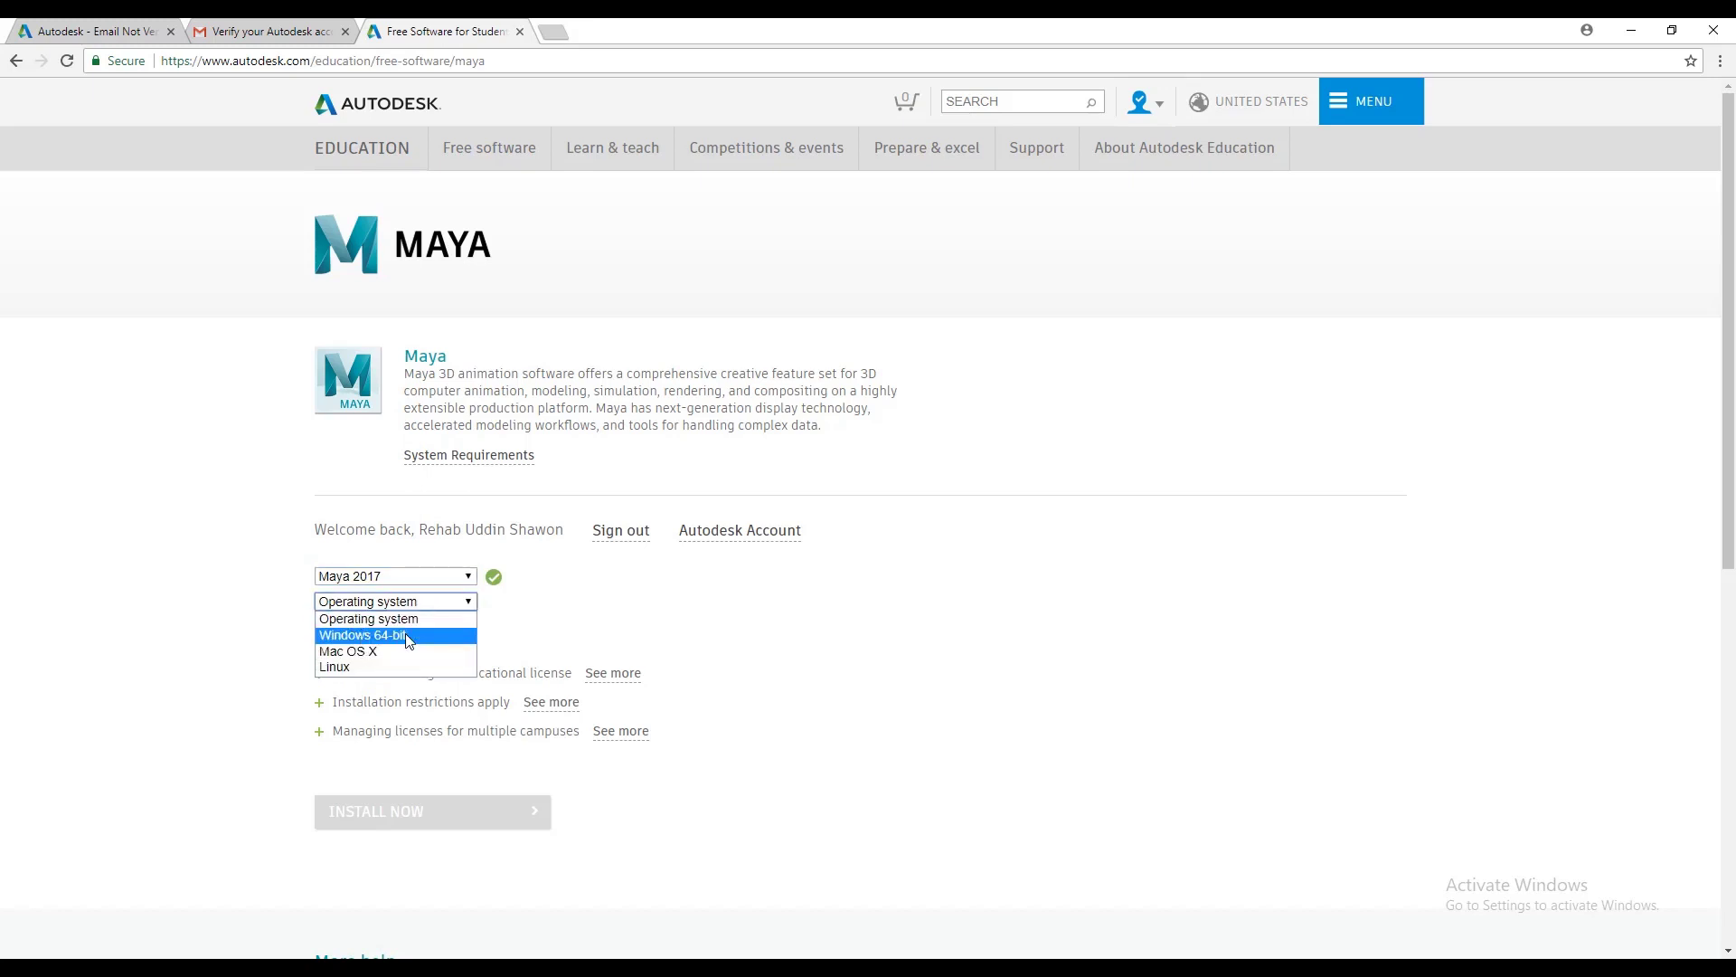
{"action": "left_click", "coordinate": [411, 636]}
{"action": "left_click", "coordinate": [408, 633]}
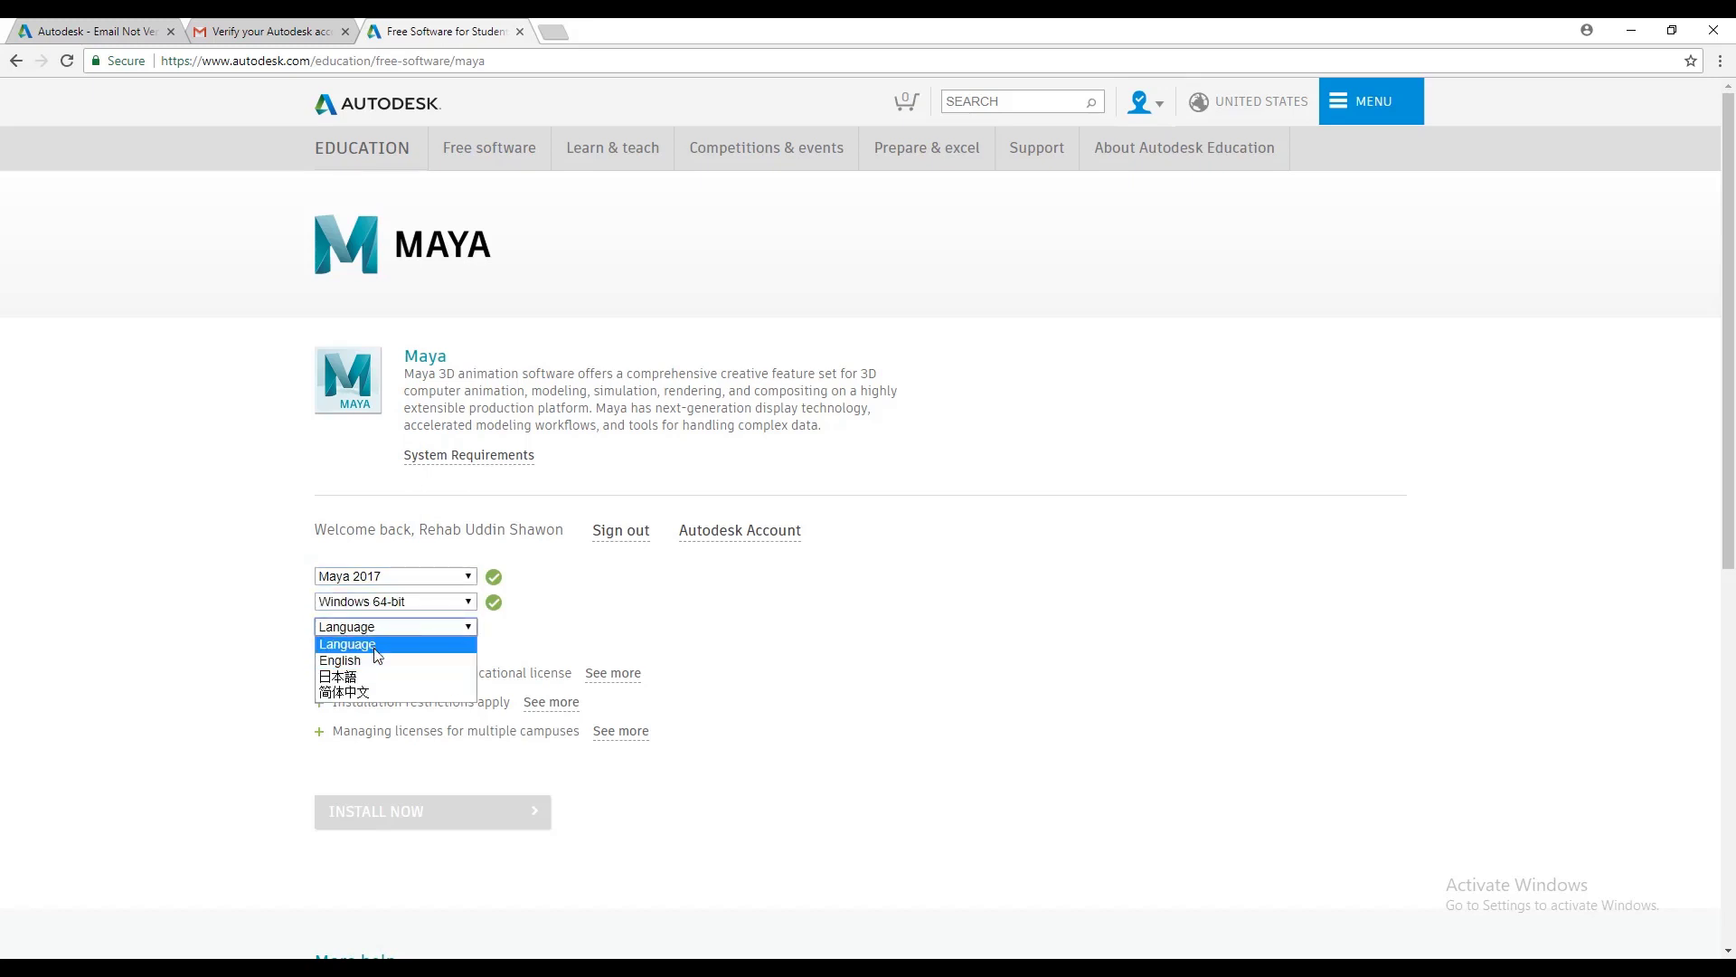
{"action": "left_click", "coordinate": [385, 659]}
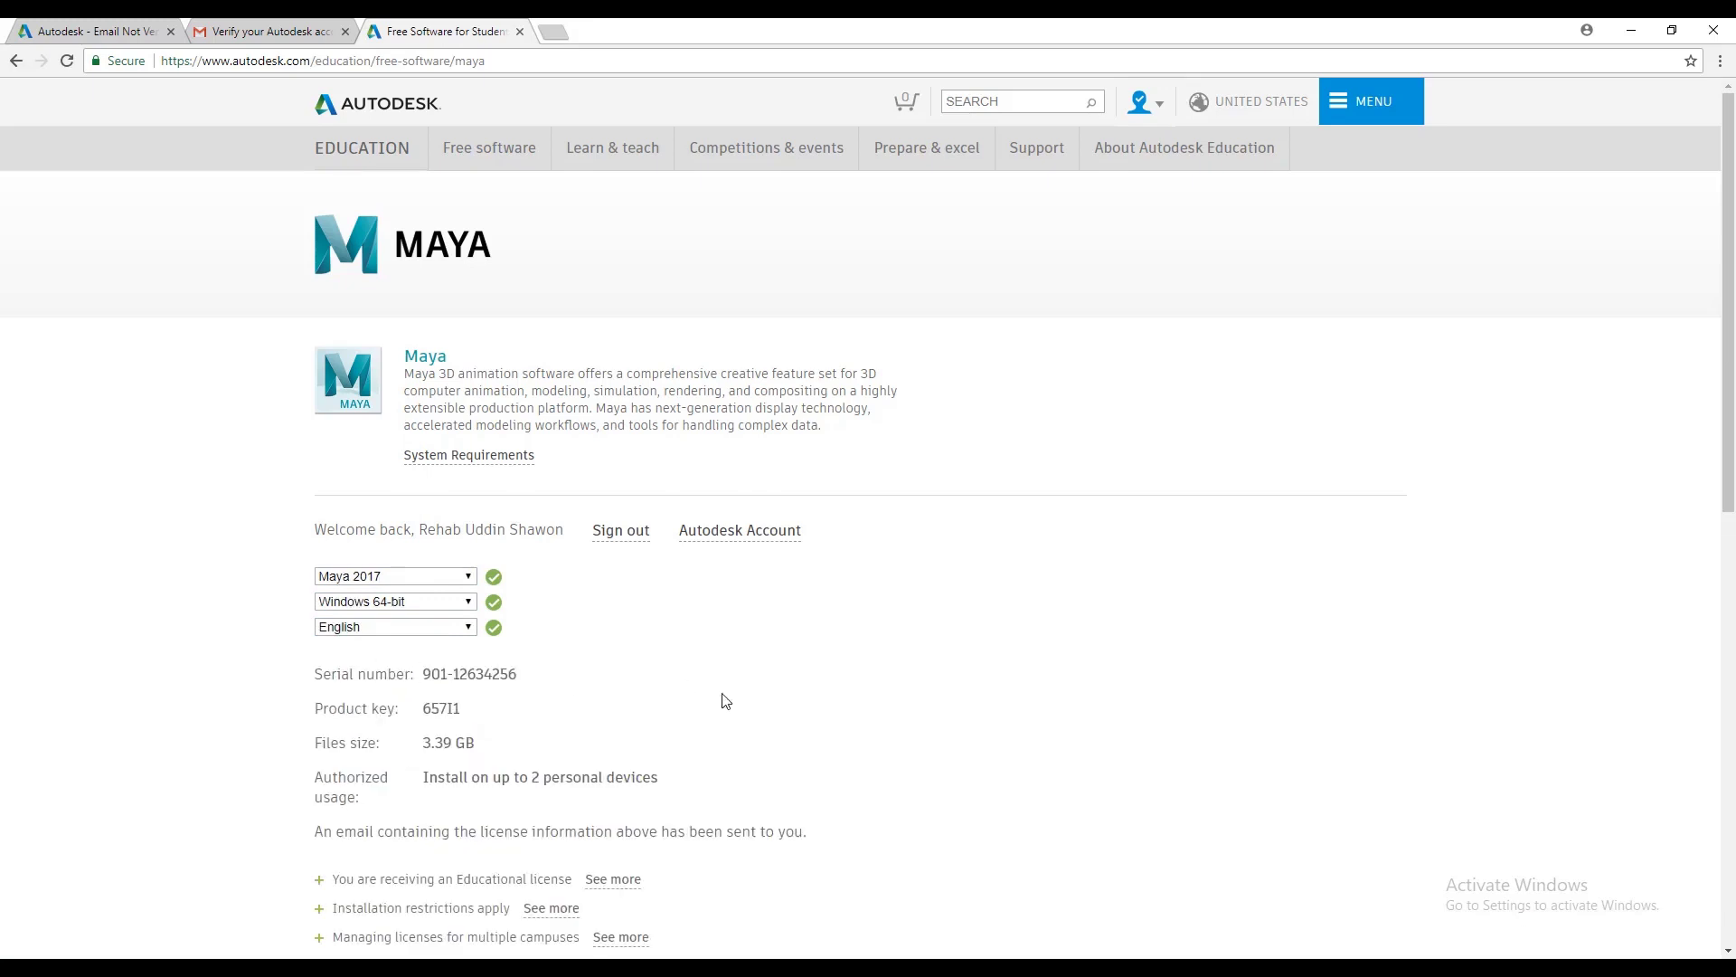
{"action": "scroll", "coordinate": [723, 701], "scroll_direction": "down", "scroll_amount": 3}
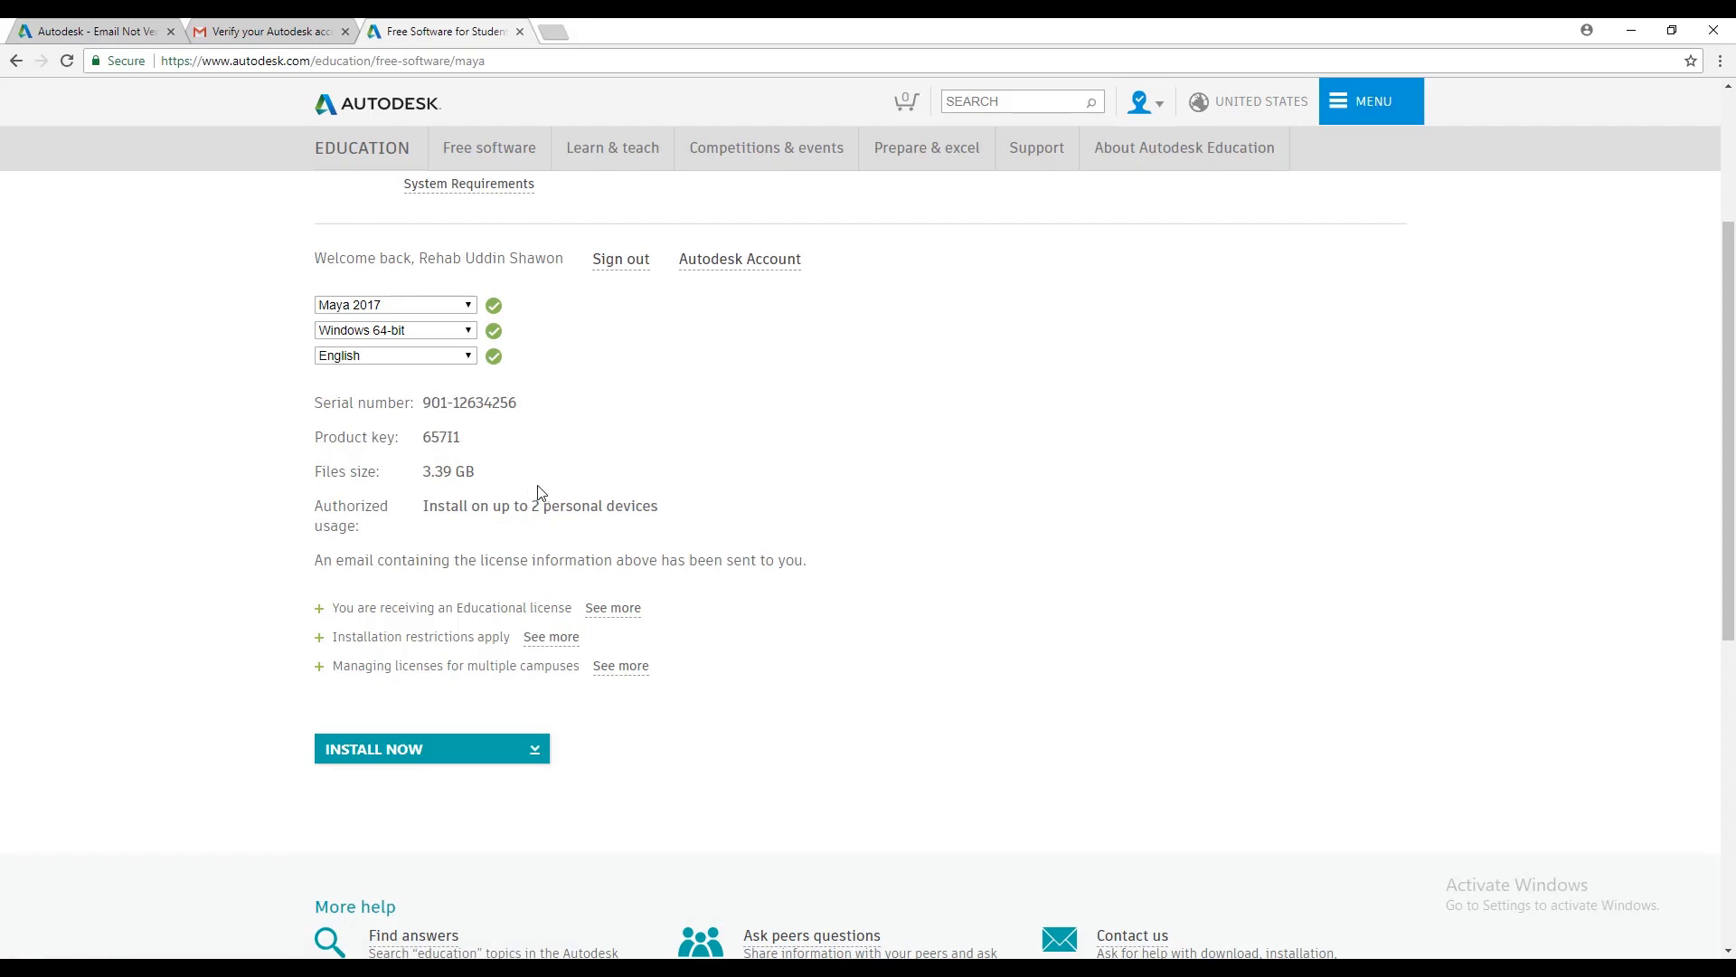
Step: Download Maya via DOWNLOAD NOW with the Download Manager and launch the downloaded setup file
{"action": "left_click", "coordinate": [538, 751]}
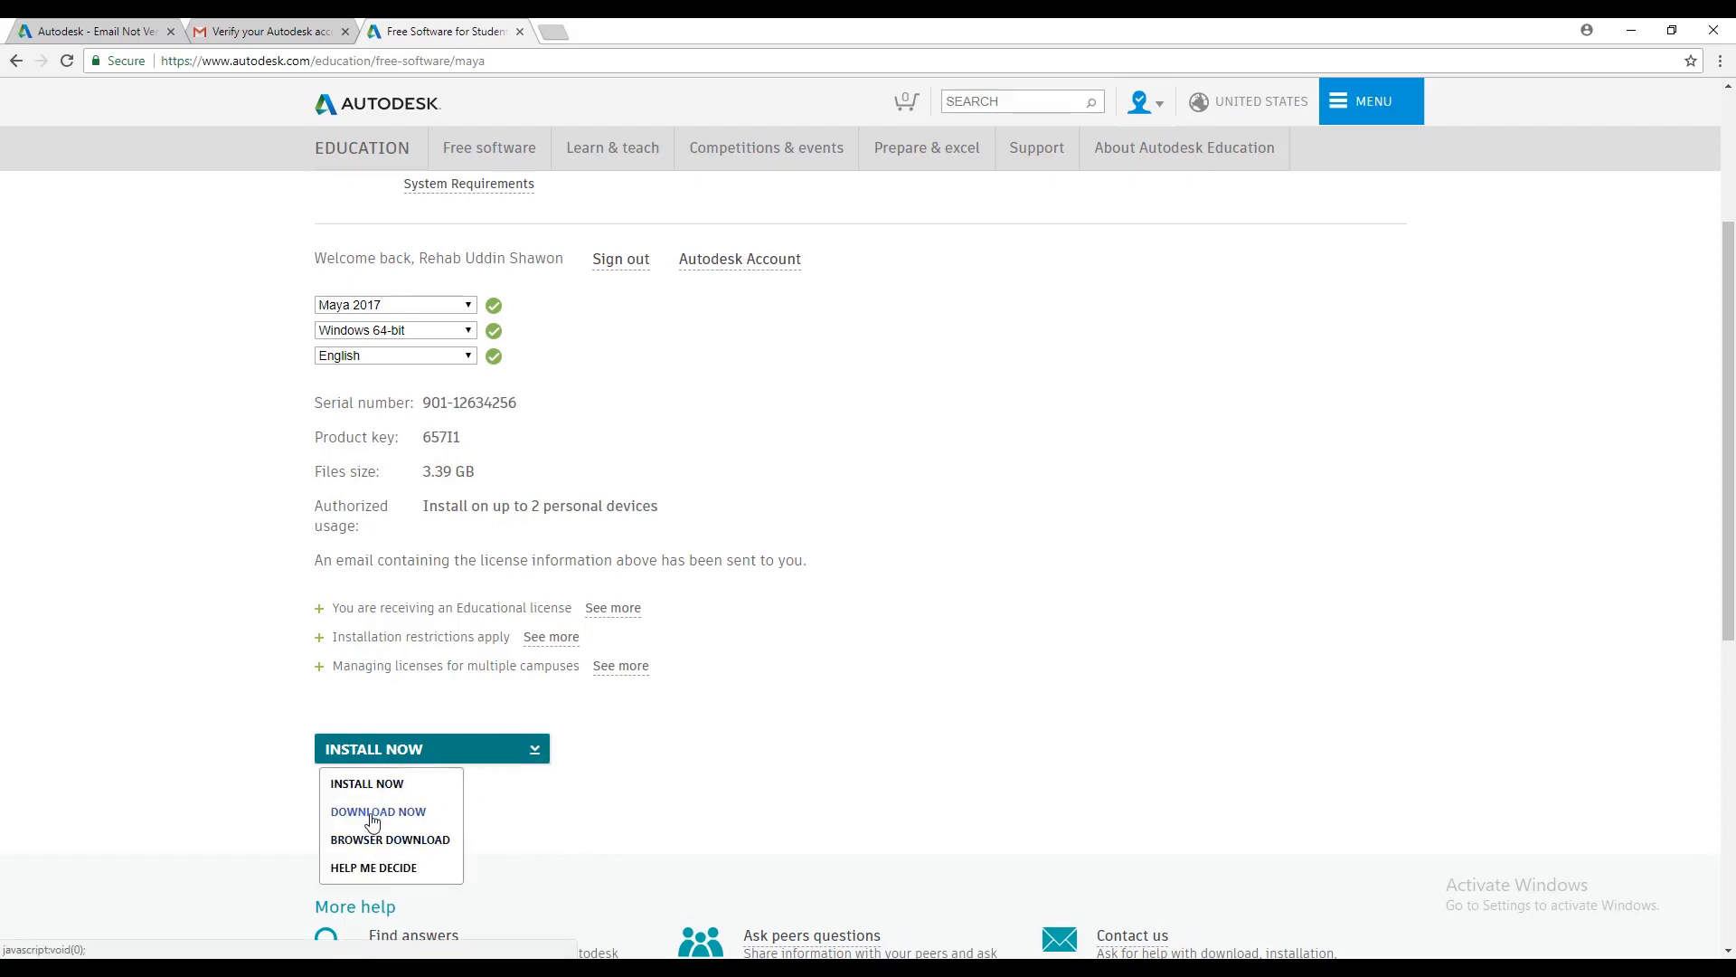
{"action": "left_click", "coordinate": [372, 812]}
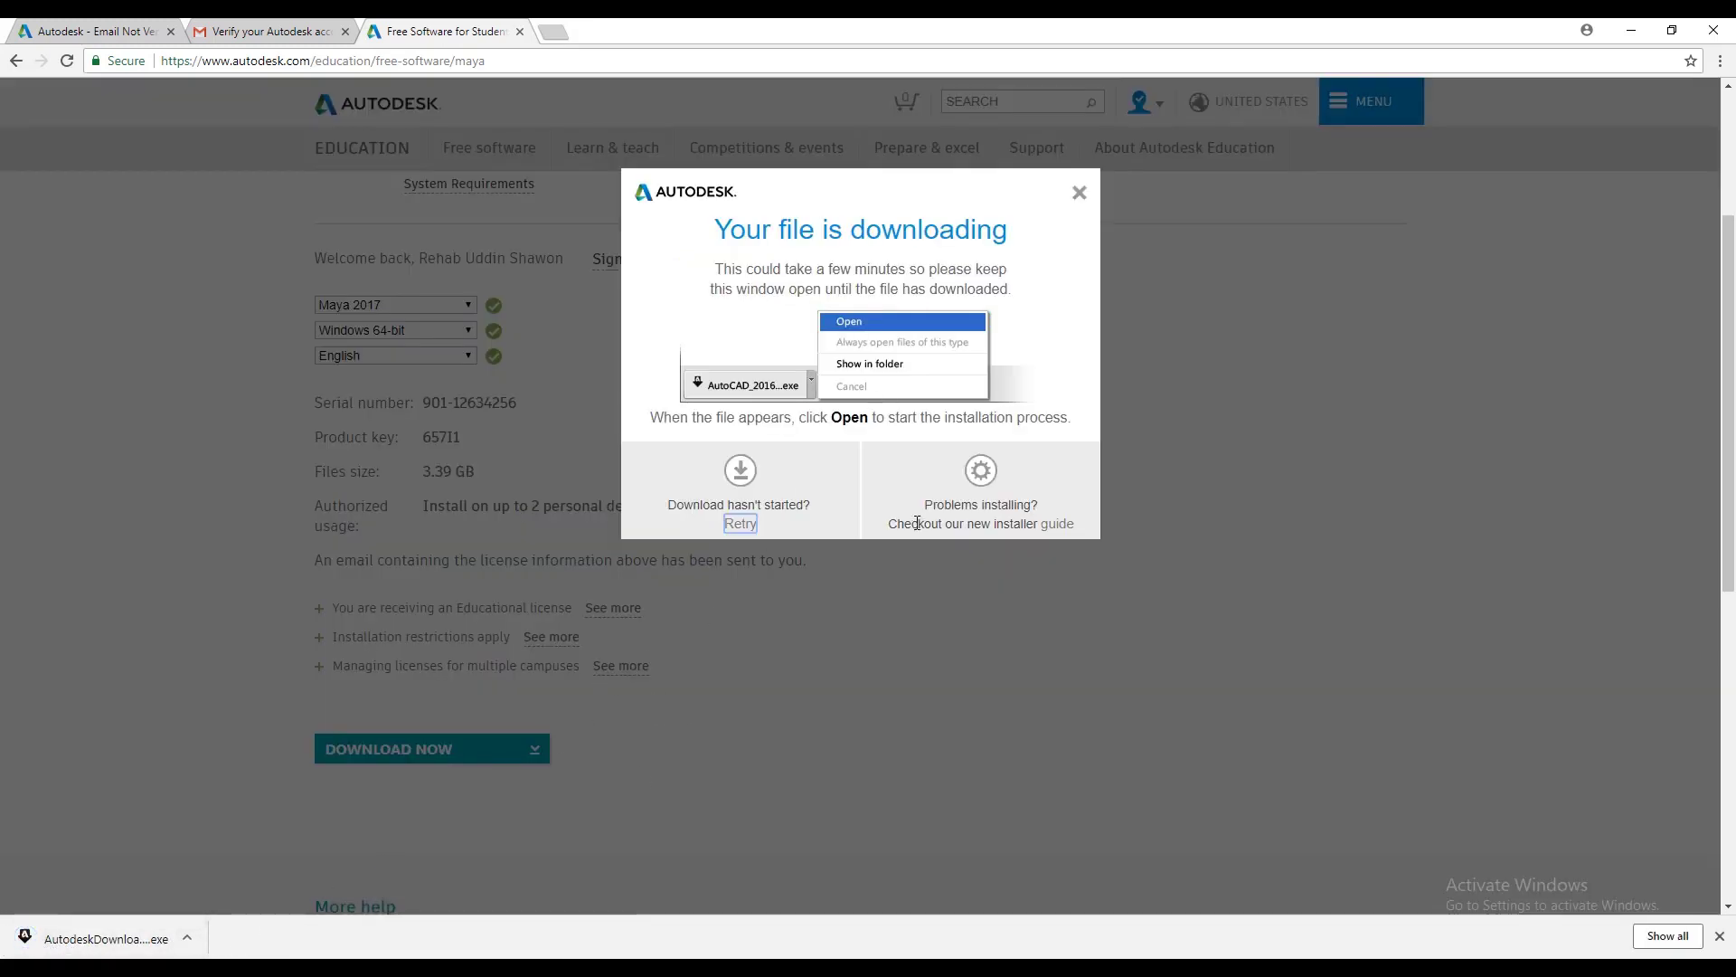
{"action": "left_click", "coordinate": [1079, 192]}
{"action": "left_click", "coordinate": [106, 940]}
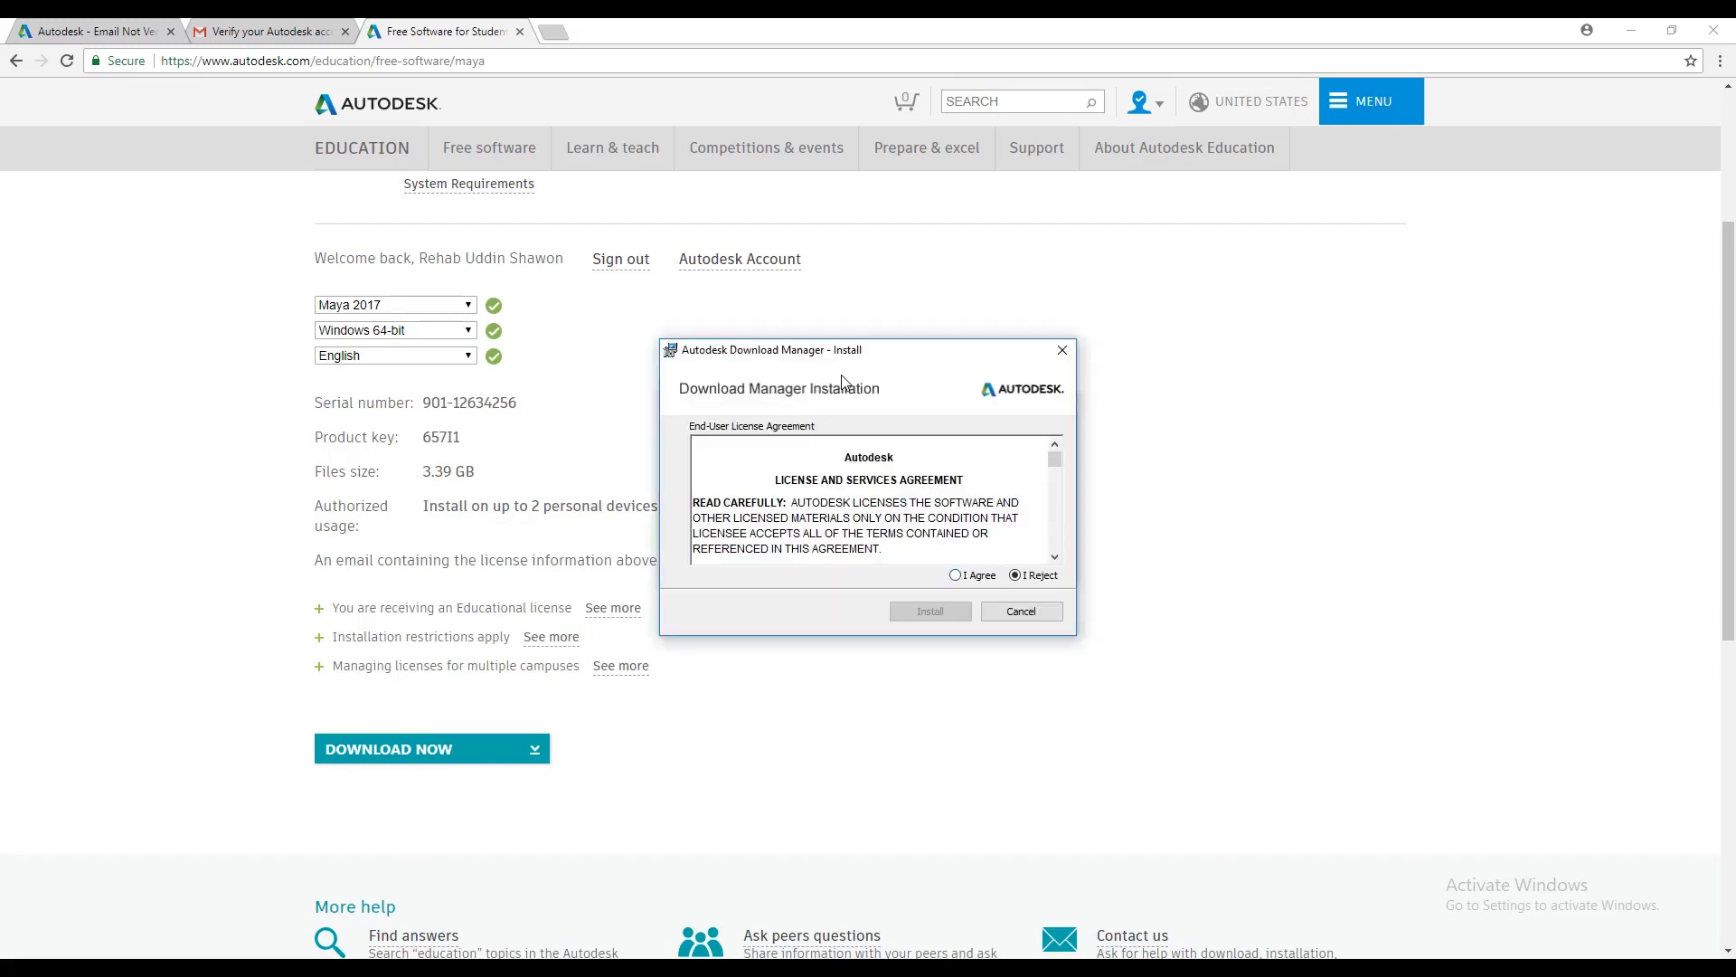
Step: Agree to the Download Manager licence and install it
{"action": "left_click_drag", "start_coordinate": [850, 350], "coordinate": [742, 264]}
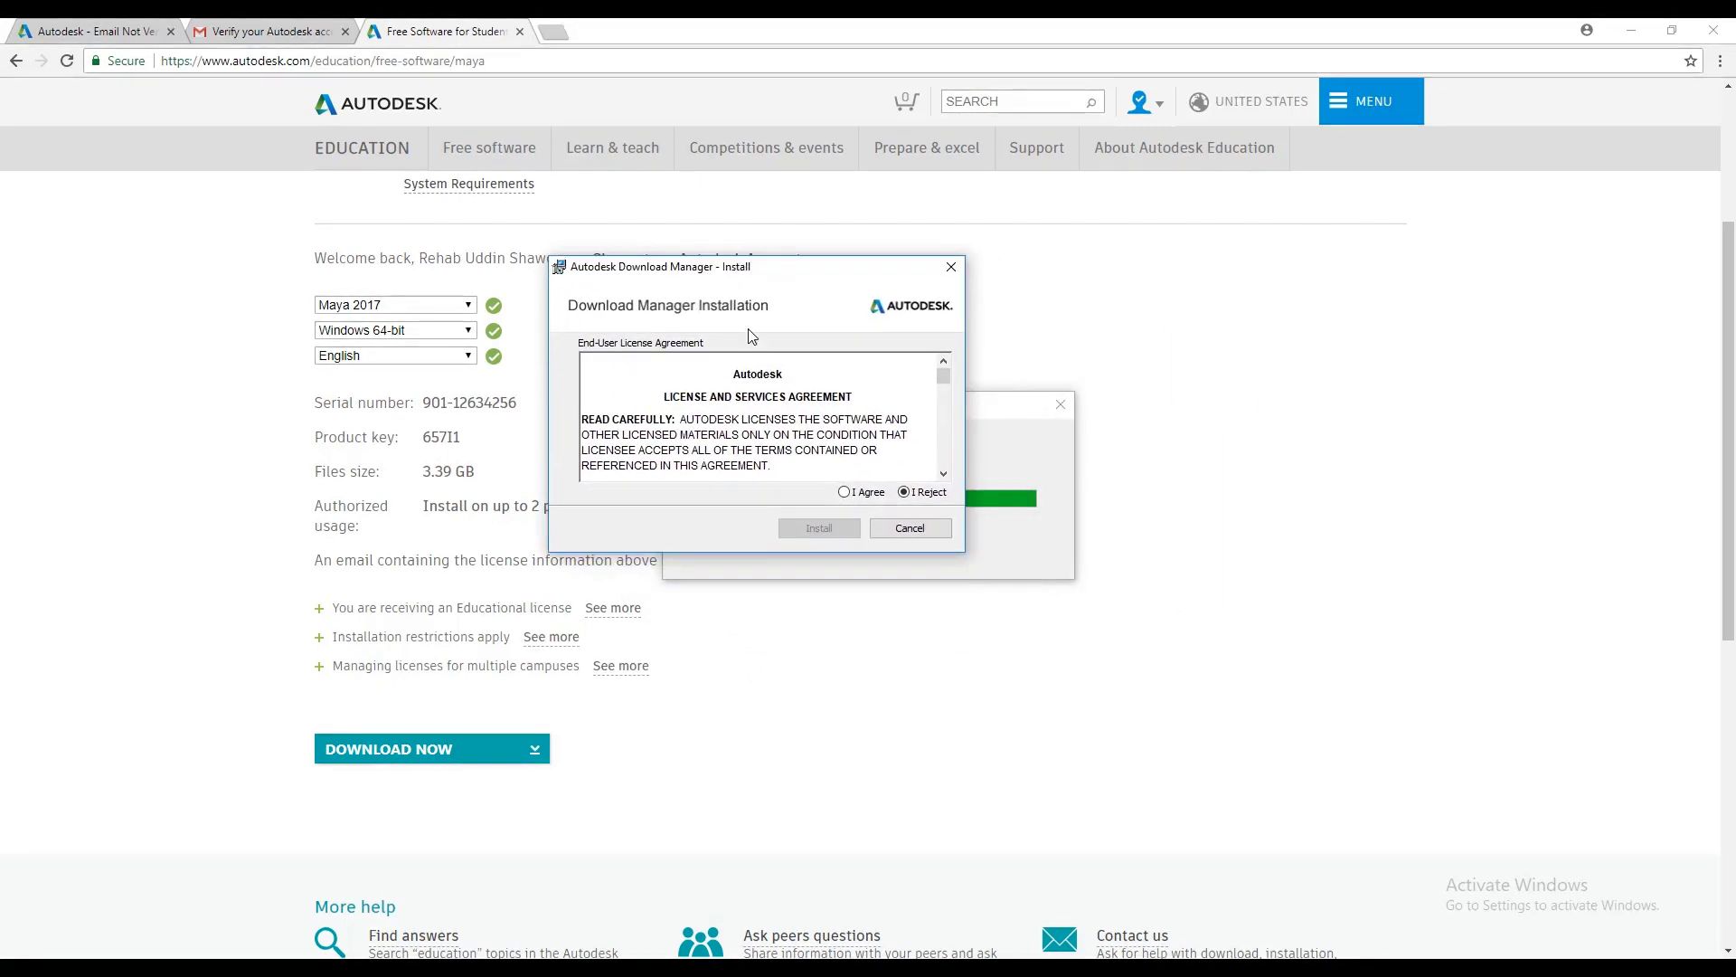
{"action": "left_click", "coordinate": [863, 495]}
{"action": "left_click", "coordinate": [823, 528]}
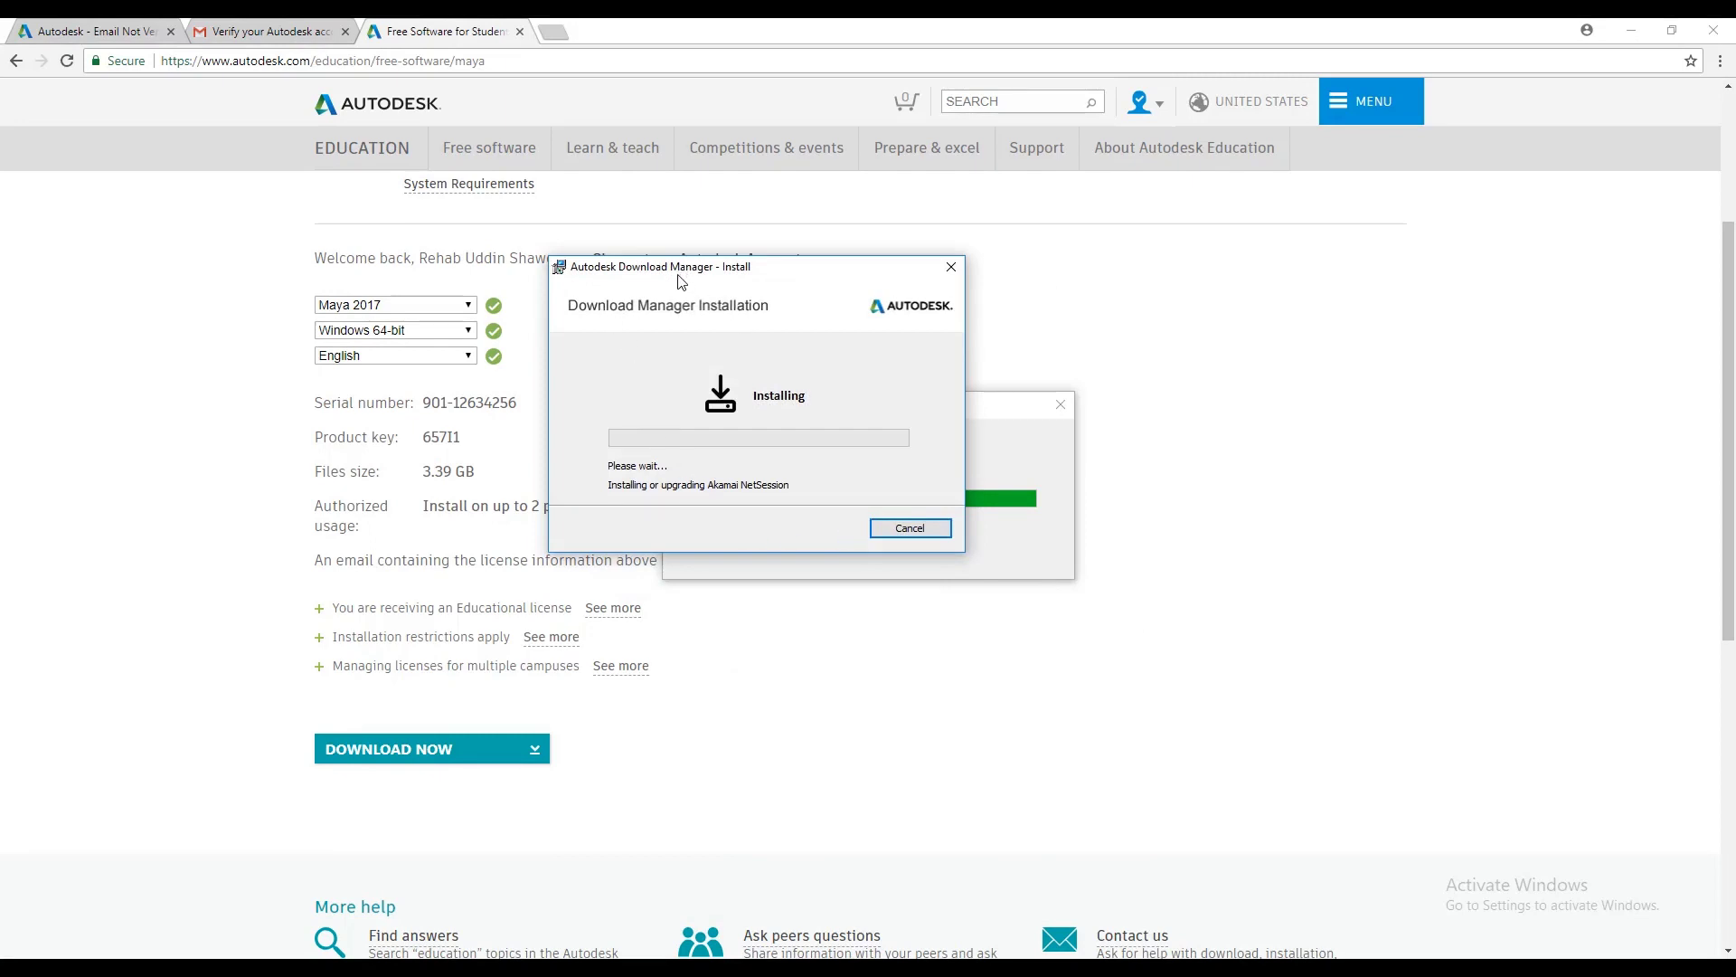
Step: Allow the Download Manager through the firewall and keep C:\Autodesk as the download folder
{"action": "left_click_drag", "start_coordinate": [678, 275], "coordinate": [608, 278]}
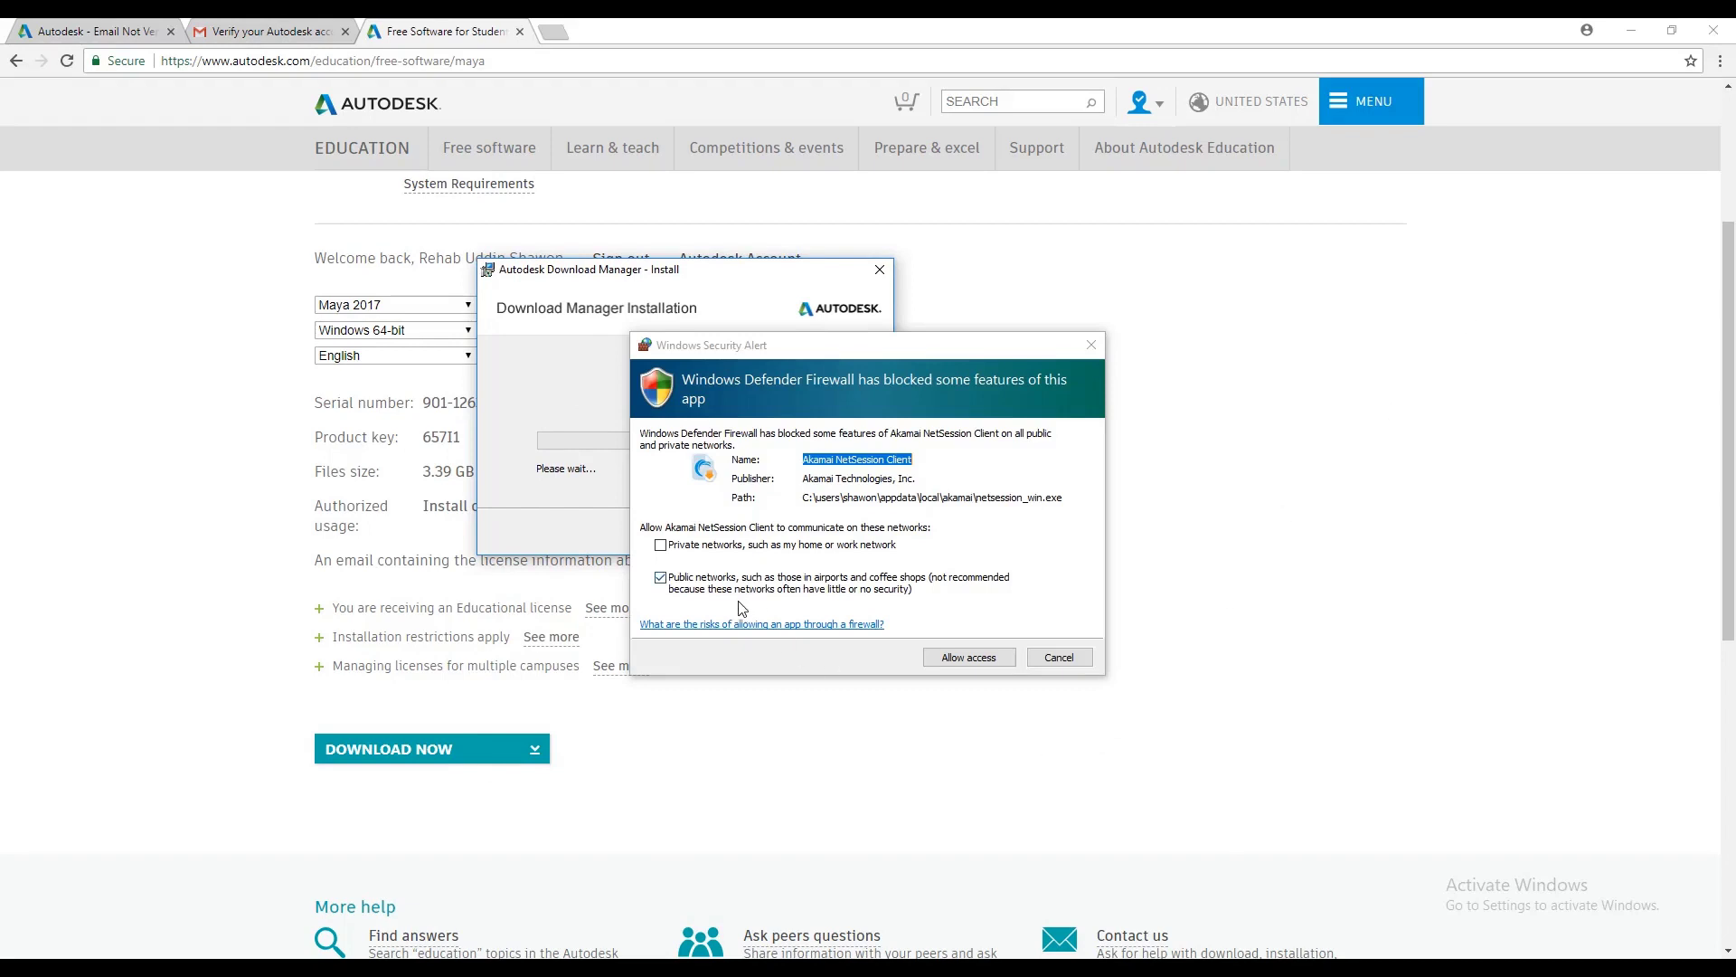
{"action": "left_click", "coordinate": [970, 656]}
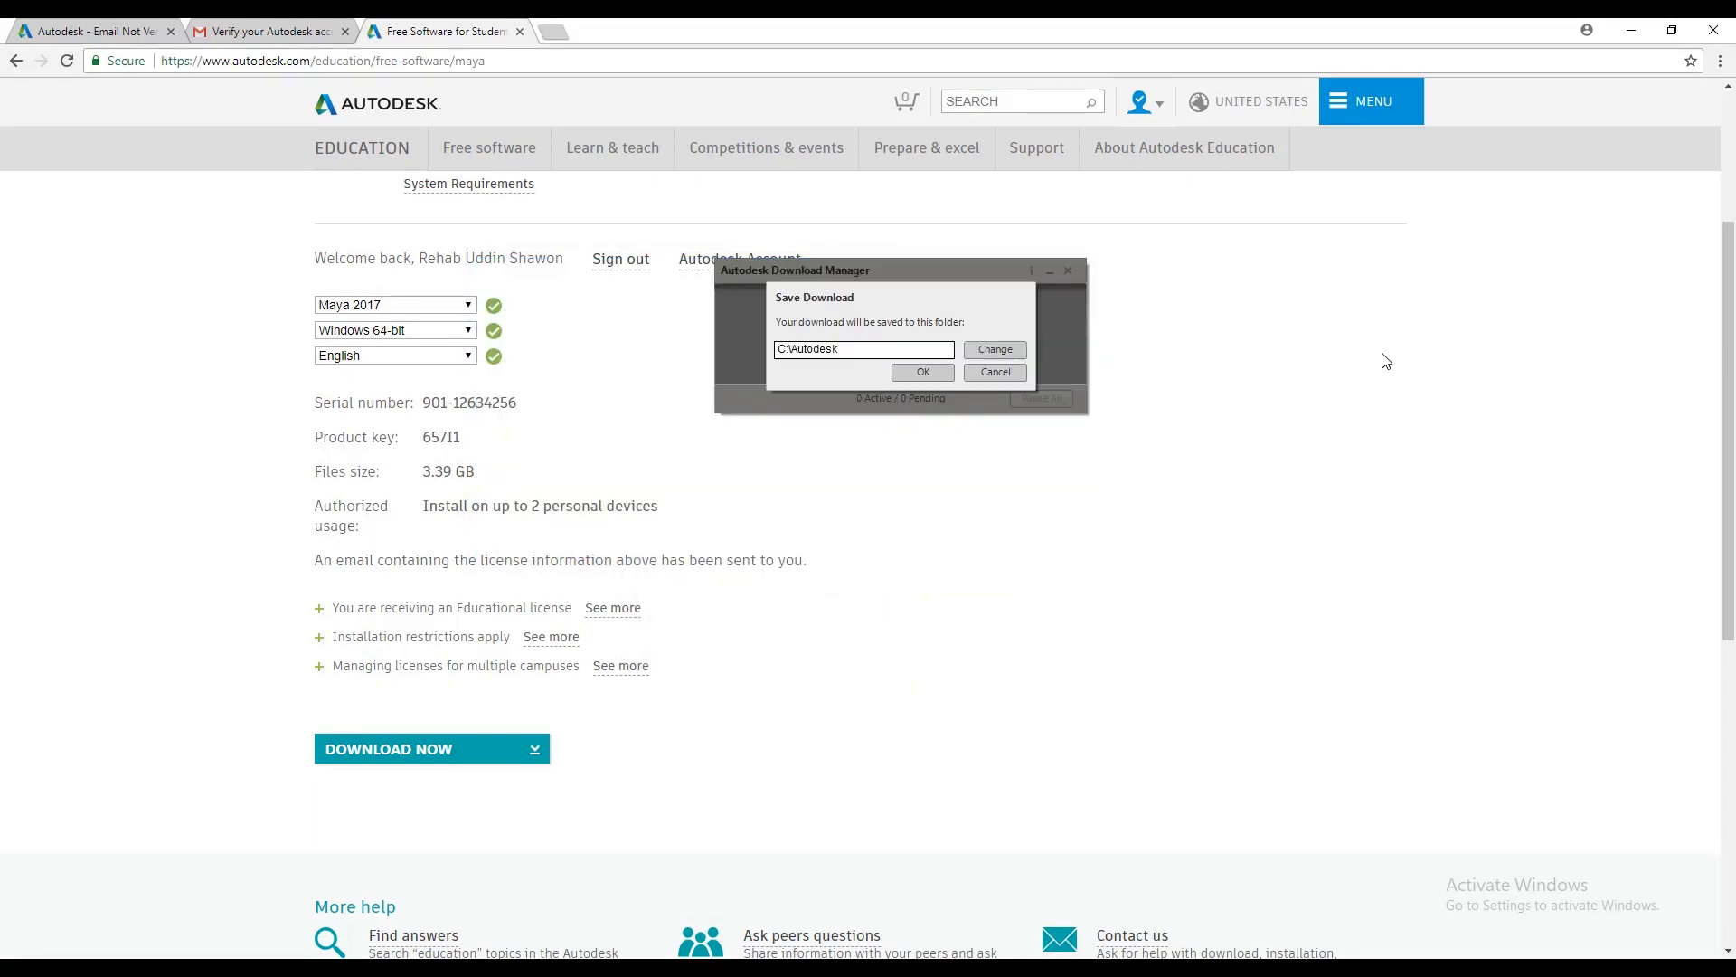
{"action": "left_click", "coordinate": [931, 380]}
{"action": "left_click", "coordinate": [923, 373]}
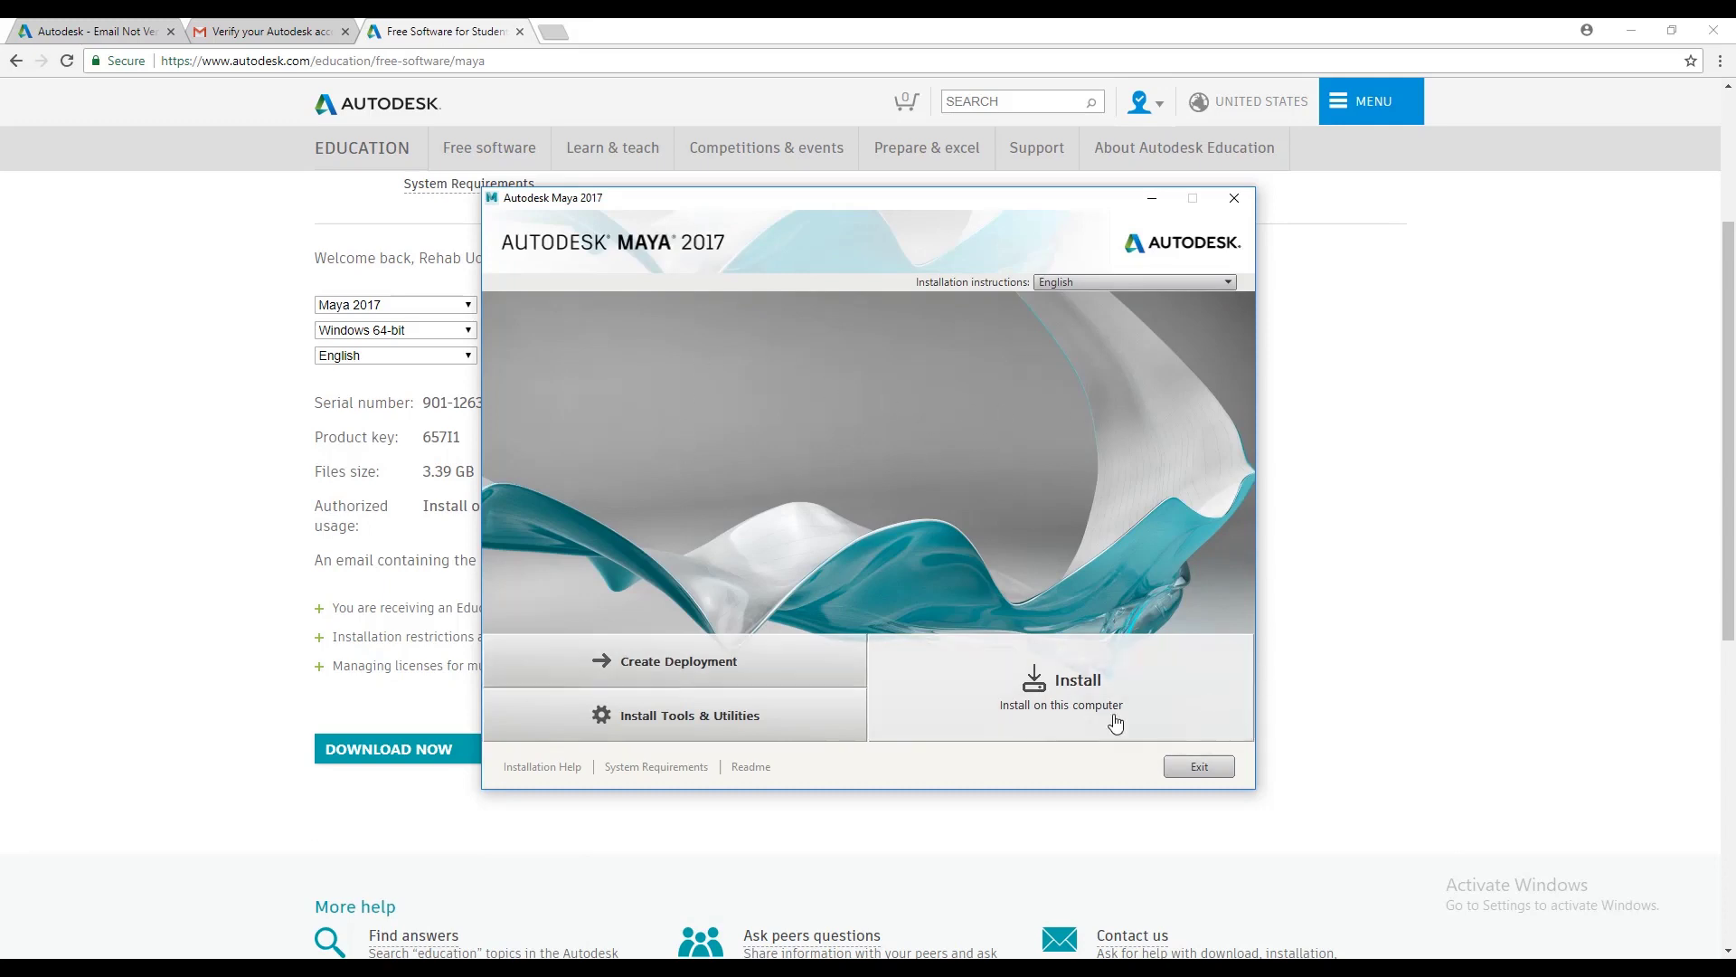
Step: Accept the licence and install Maya 2017 with Arnold to the default C:\Program Files\Autodesk
{"action": "left_click", "coordinate": [1095, 690]}
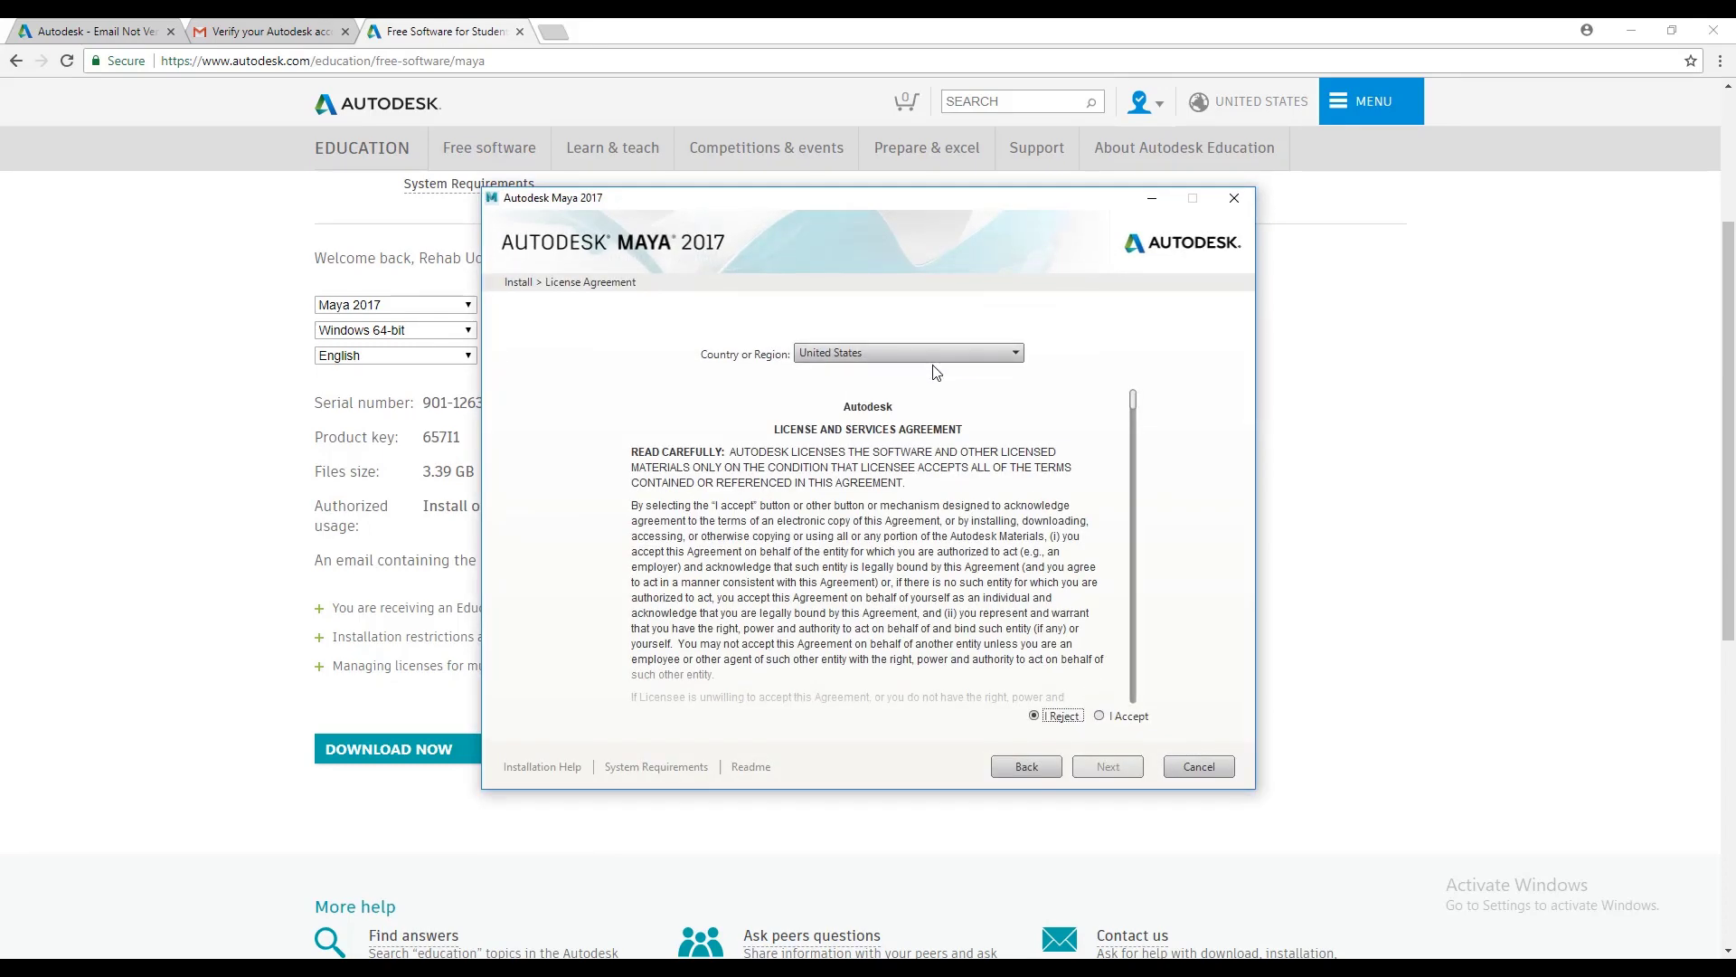
{"action": "left_click", "coordinate": [1128, 718]}
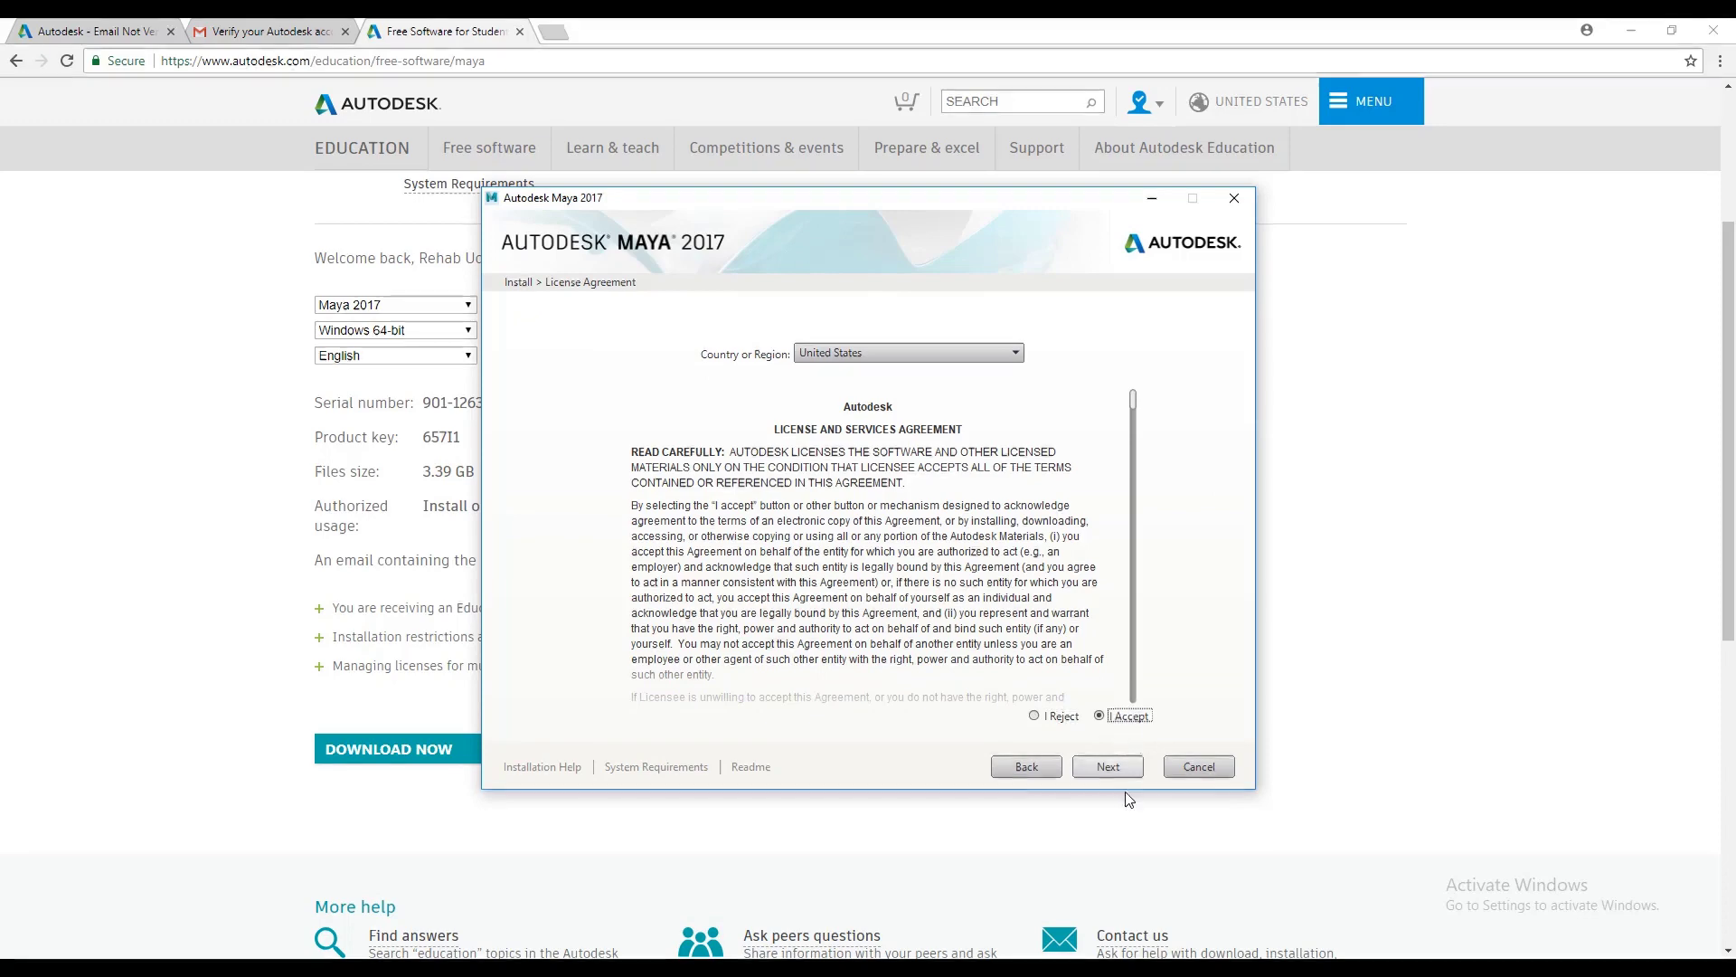
{"action": "left_click", "coordinate": [1107, 766]}
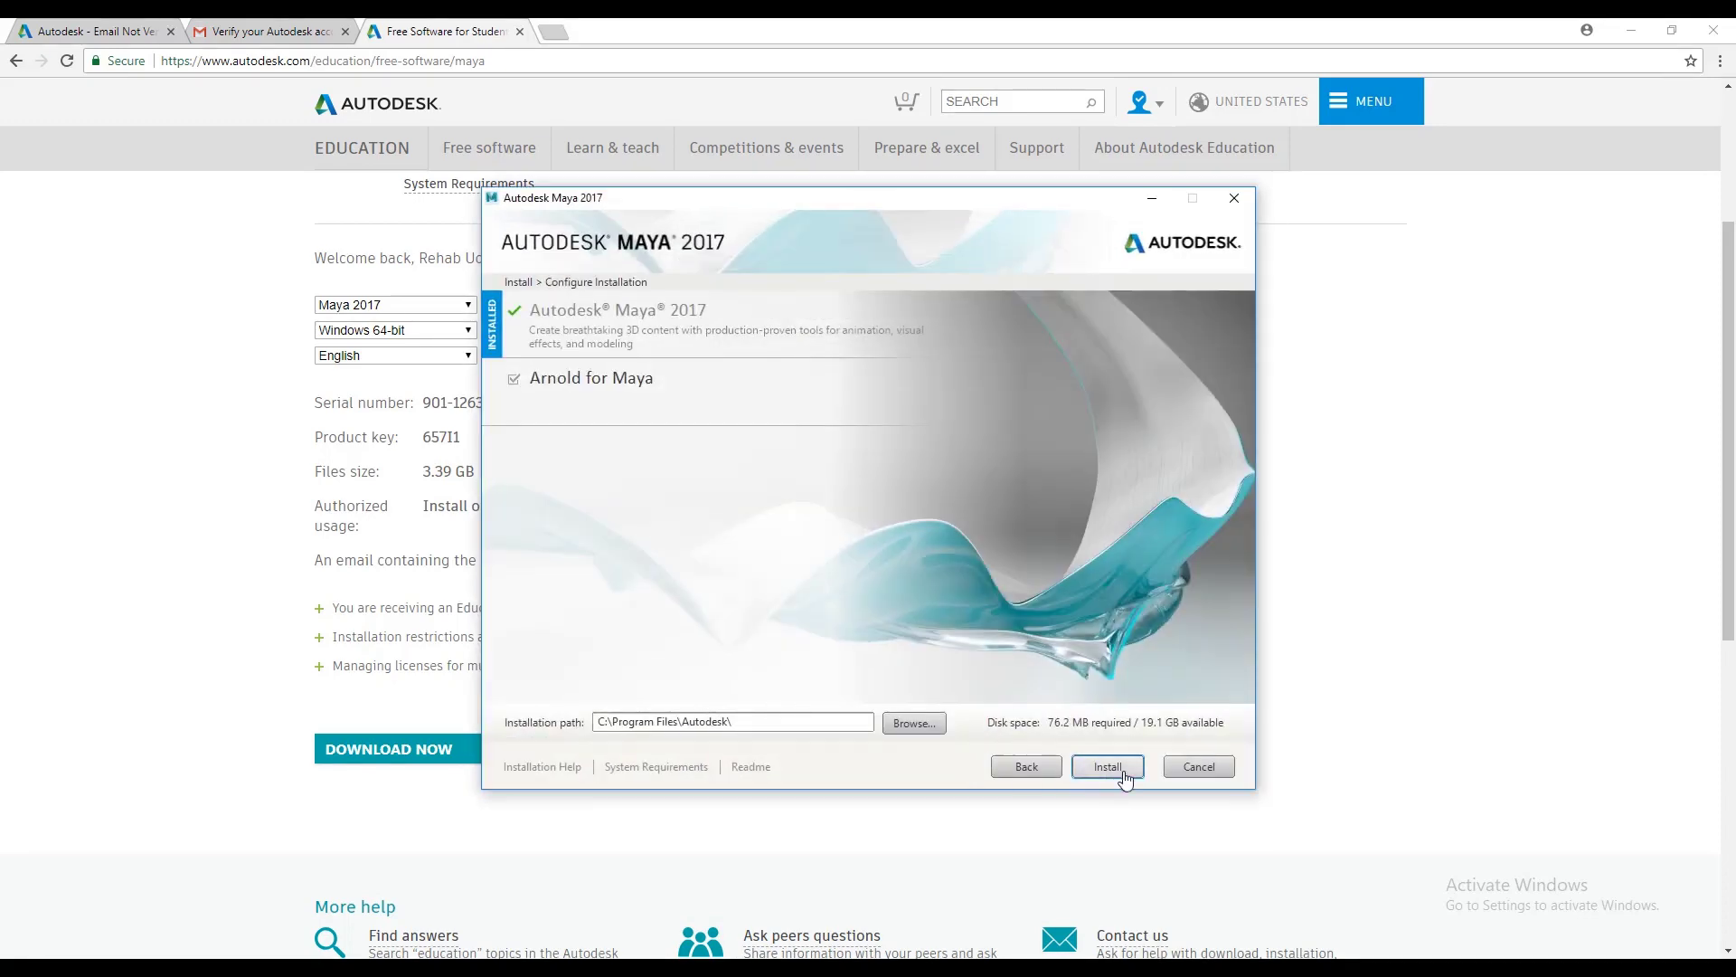
{"action": "left_click", "coordinate": [1108, 767]}
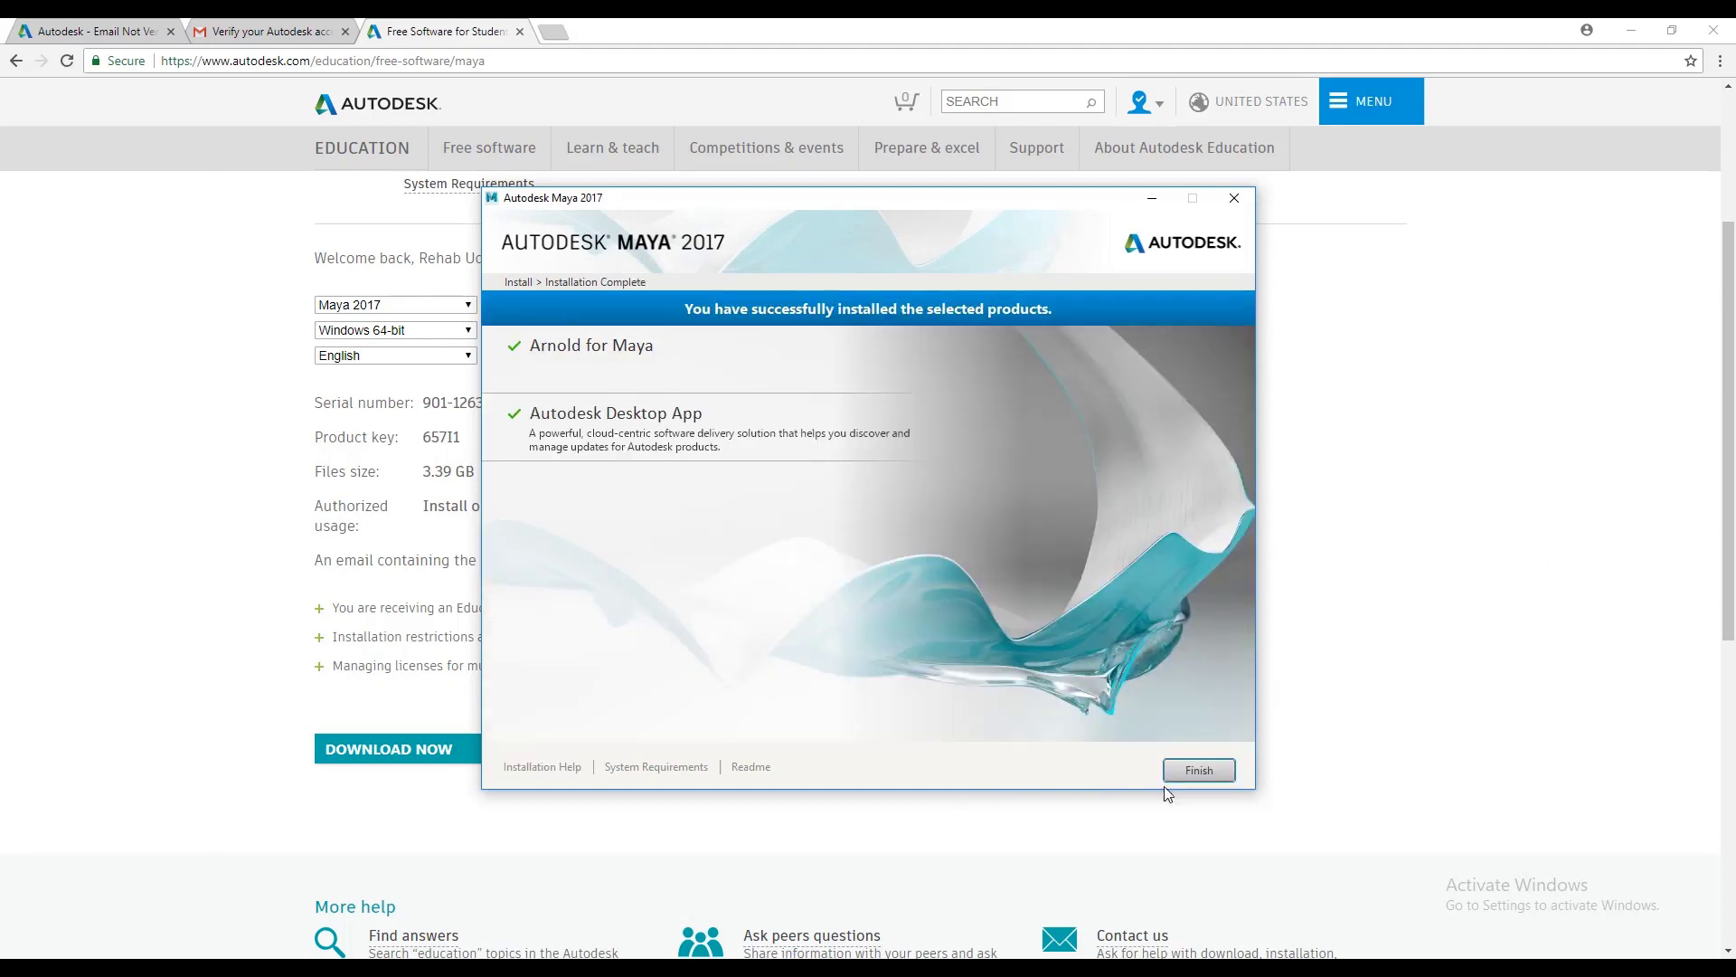
Step: Finish the completed Maya 2017 installer so the Maya download page shows again
{"action": "left_click", "coordinate": [1212, 774]}
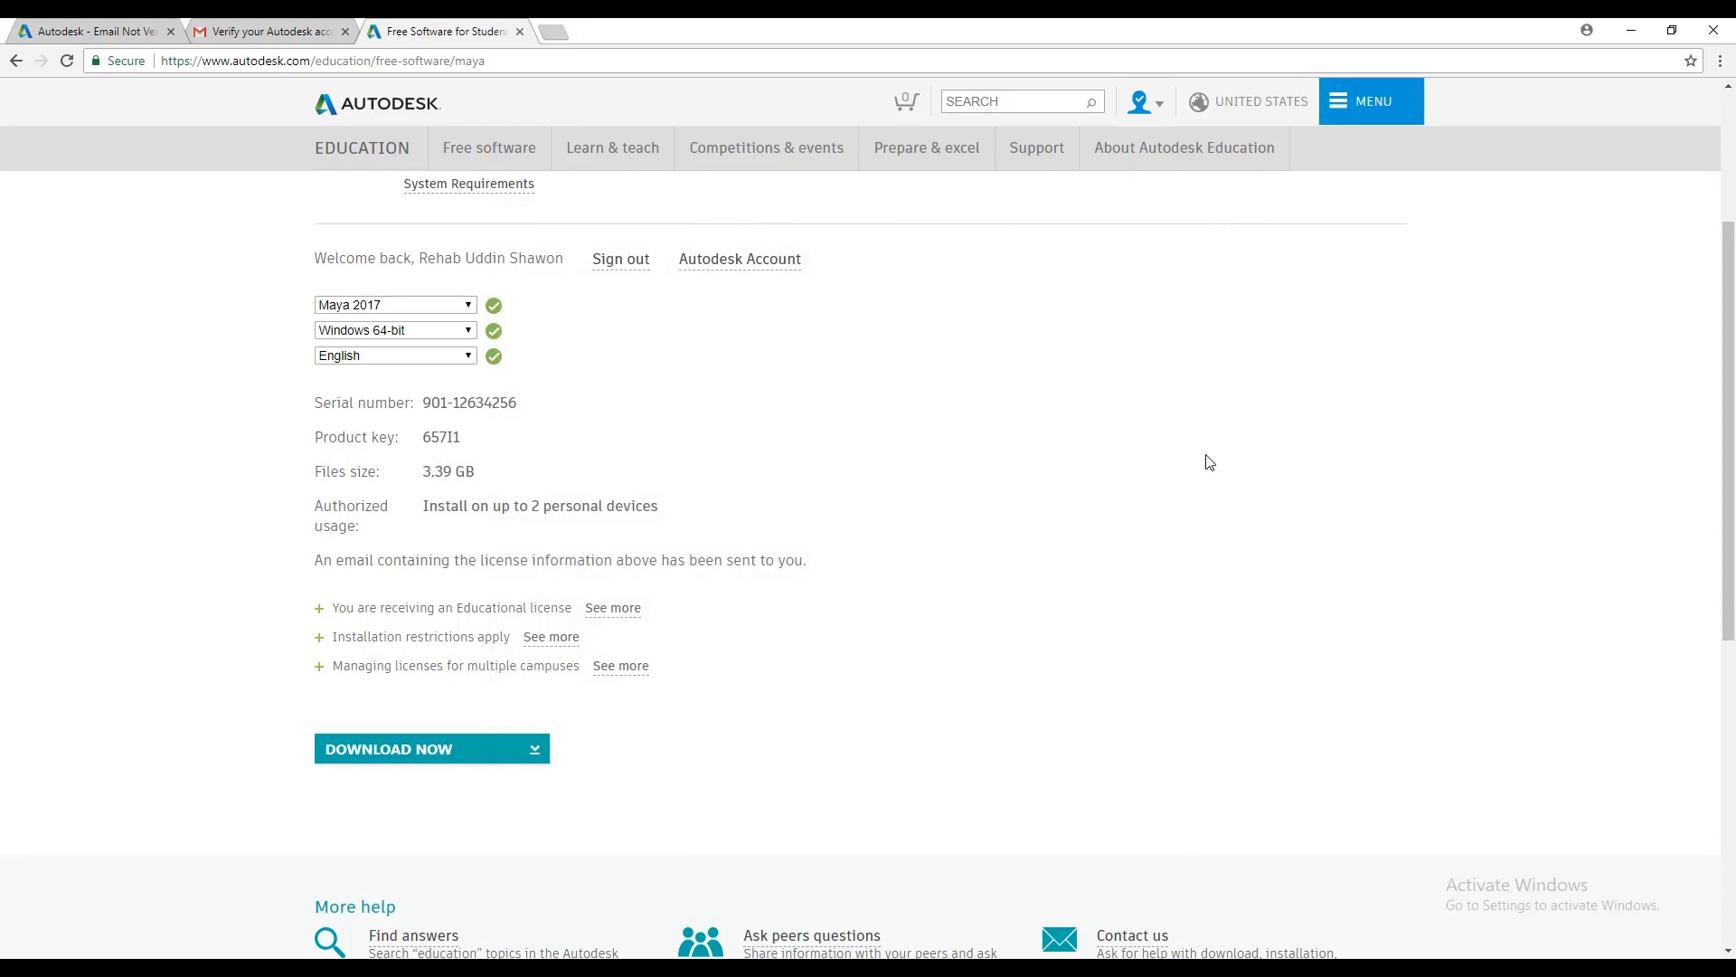